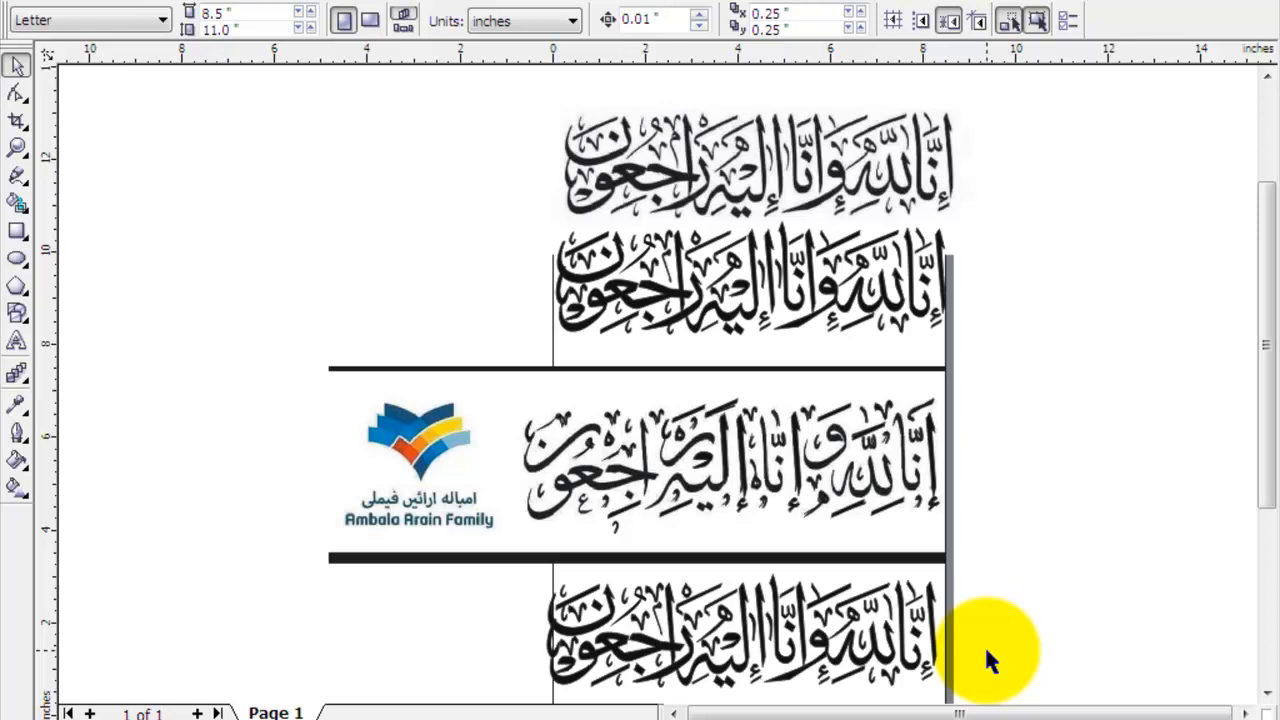
Step: Compare the topmost calligraphy bitmap with the black vector version directly below it by selecting each in turn
left_click(585, 165)
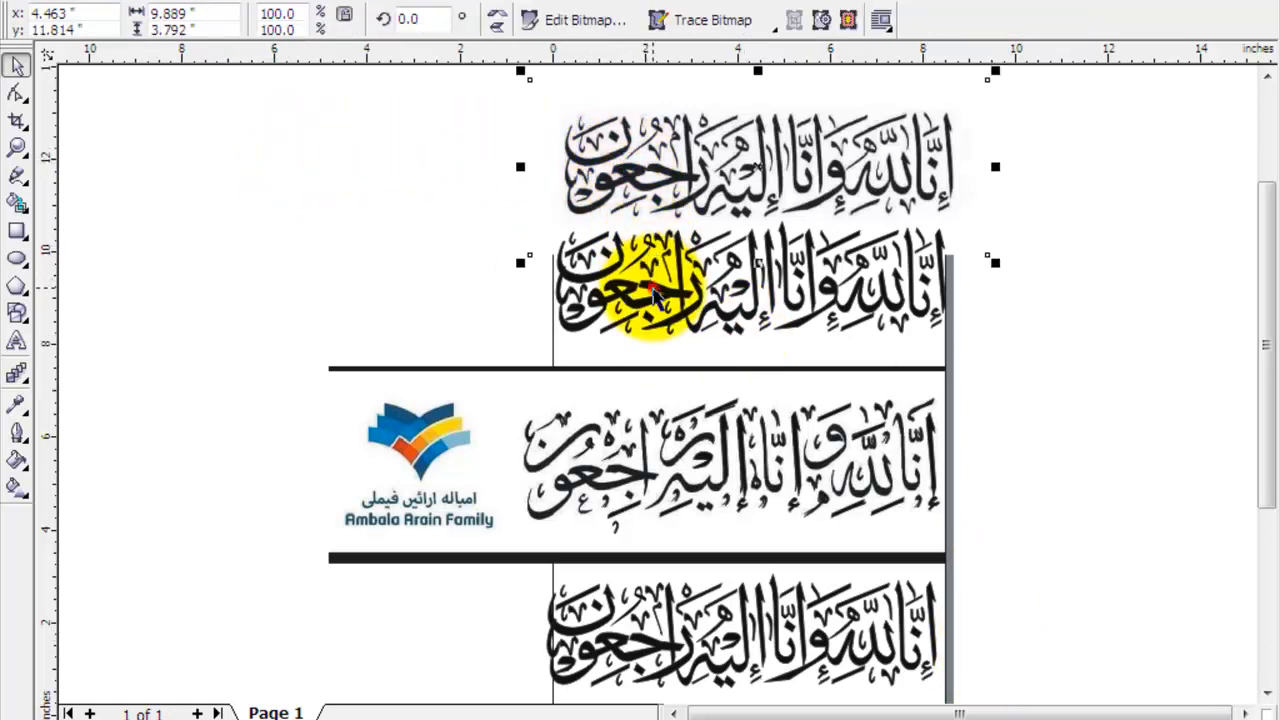
left_click(653, 290)
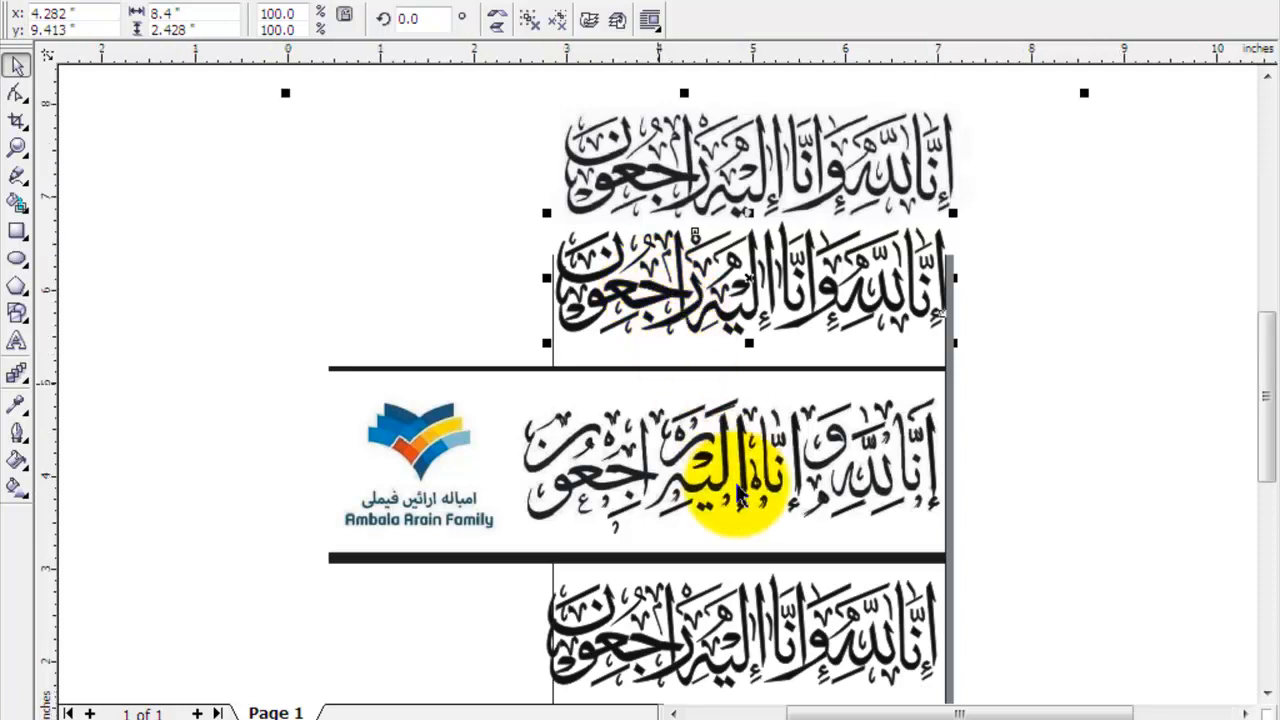
scroll(737, 505, "up", 2)
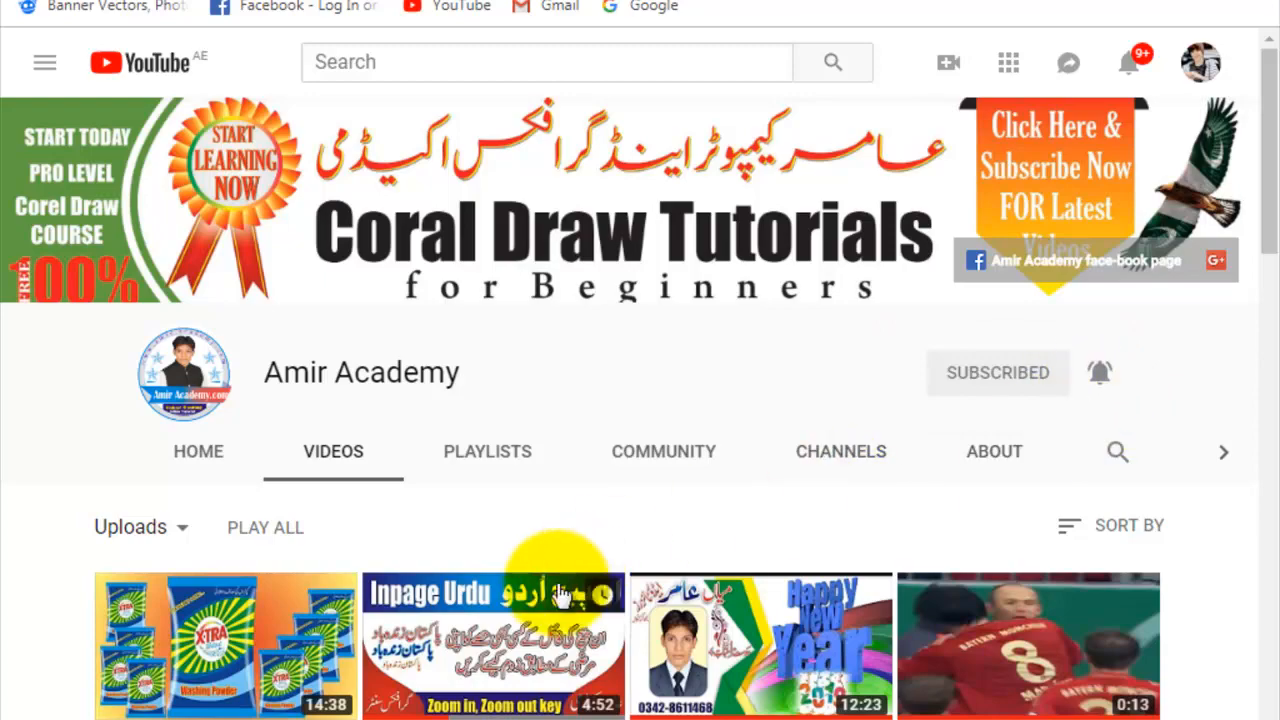
Step: Switch to the Amir Academy YouTube channel and look through its uploaded videos
scroll(557, 580, "down", 4)
scroll(557, 600, "down", 8)
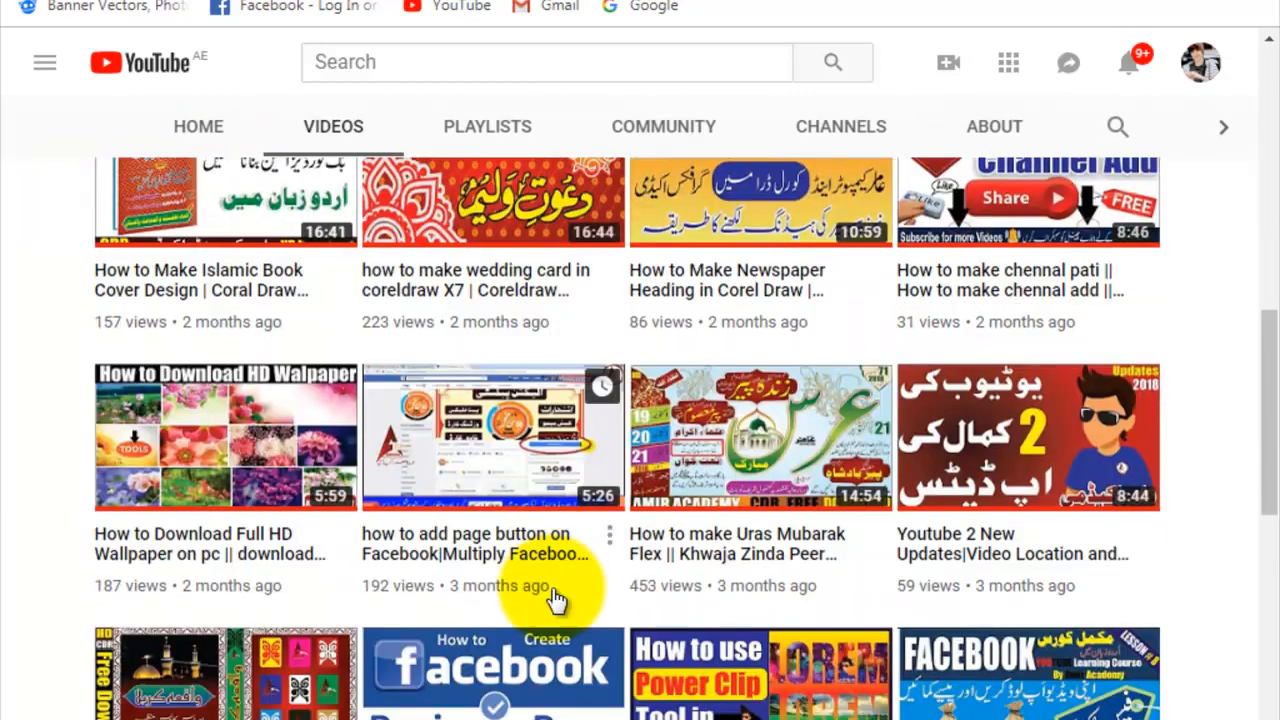
scroll(557, 600, "down", 5)
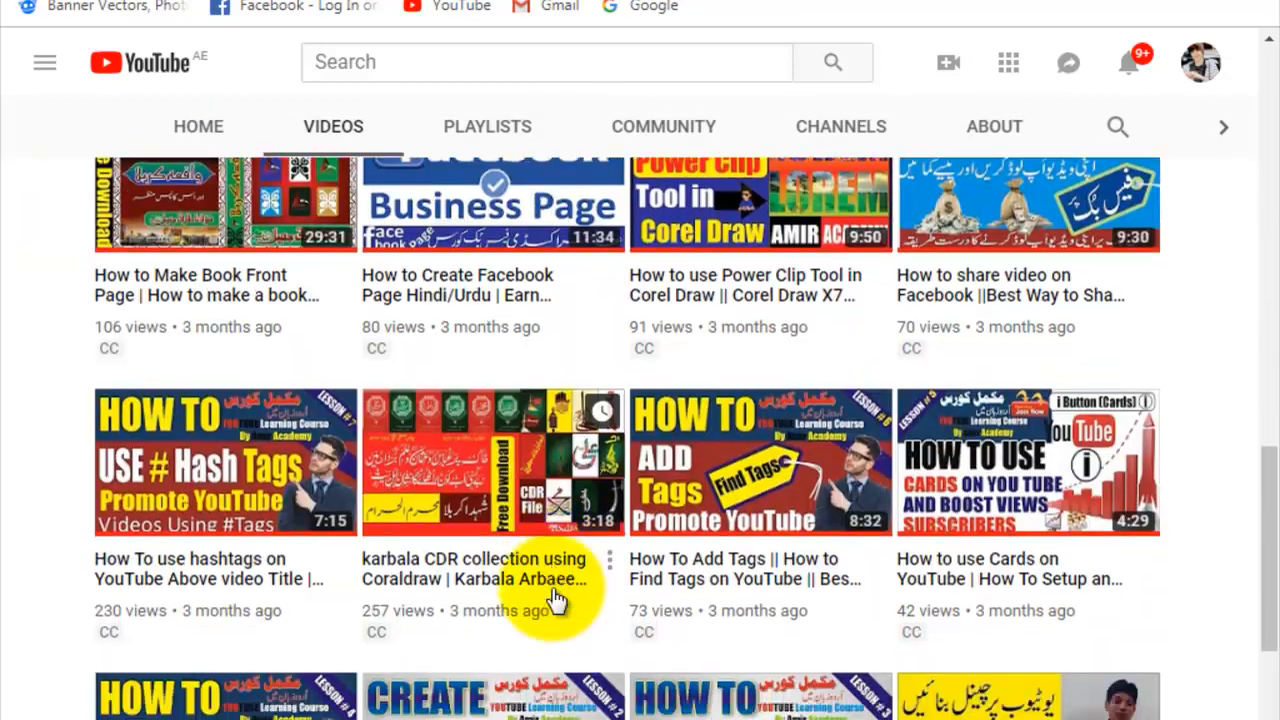
scroll(557, 600, "down", 5)
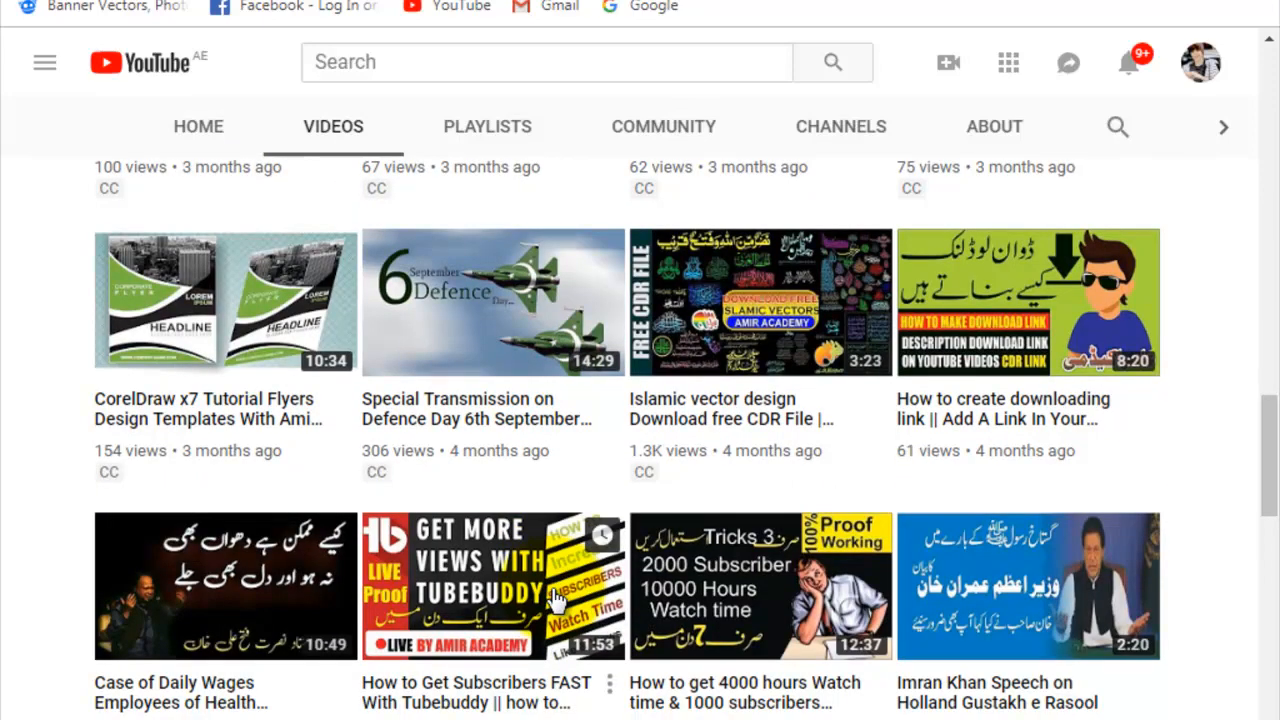
scroll(557, 600, "up", 20)
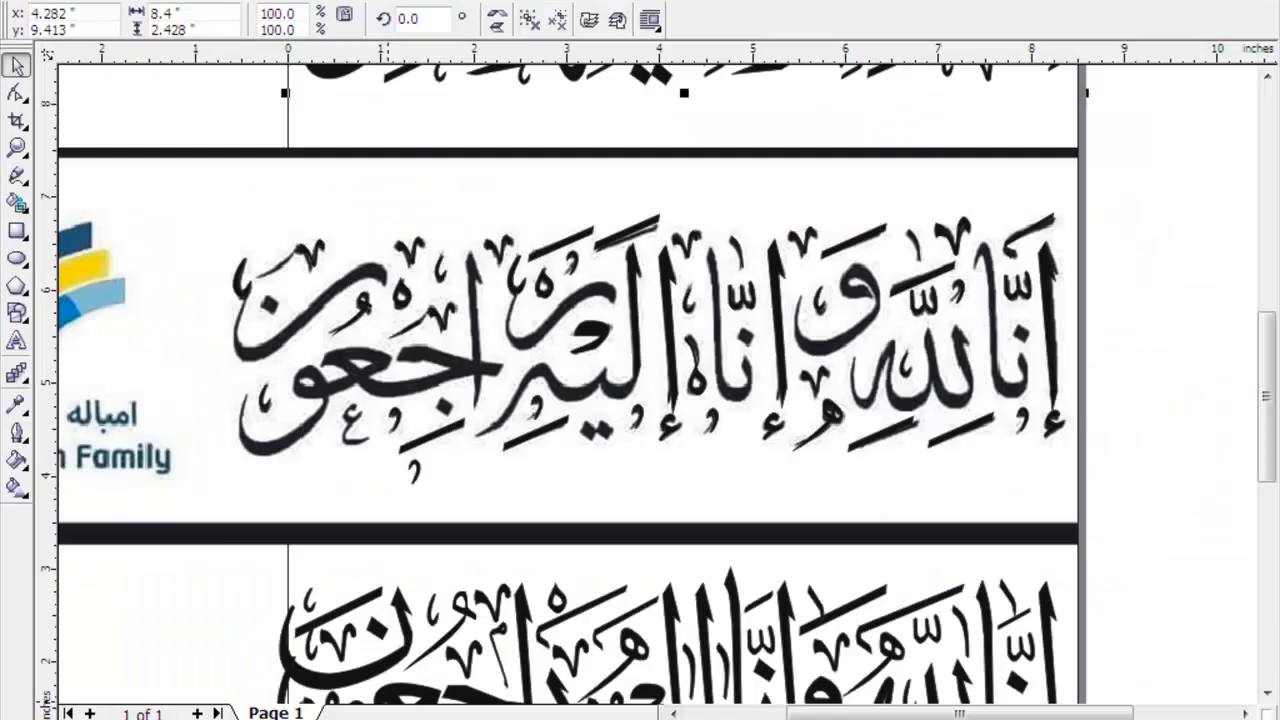
Step: Back in CorelDRAW, move the topmost calligraphy bitmap to the empty area left of the page, beside the upper vector calligraphy
left_click(253, 569)
scroll(464, 422, "down", 1)
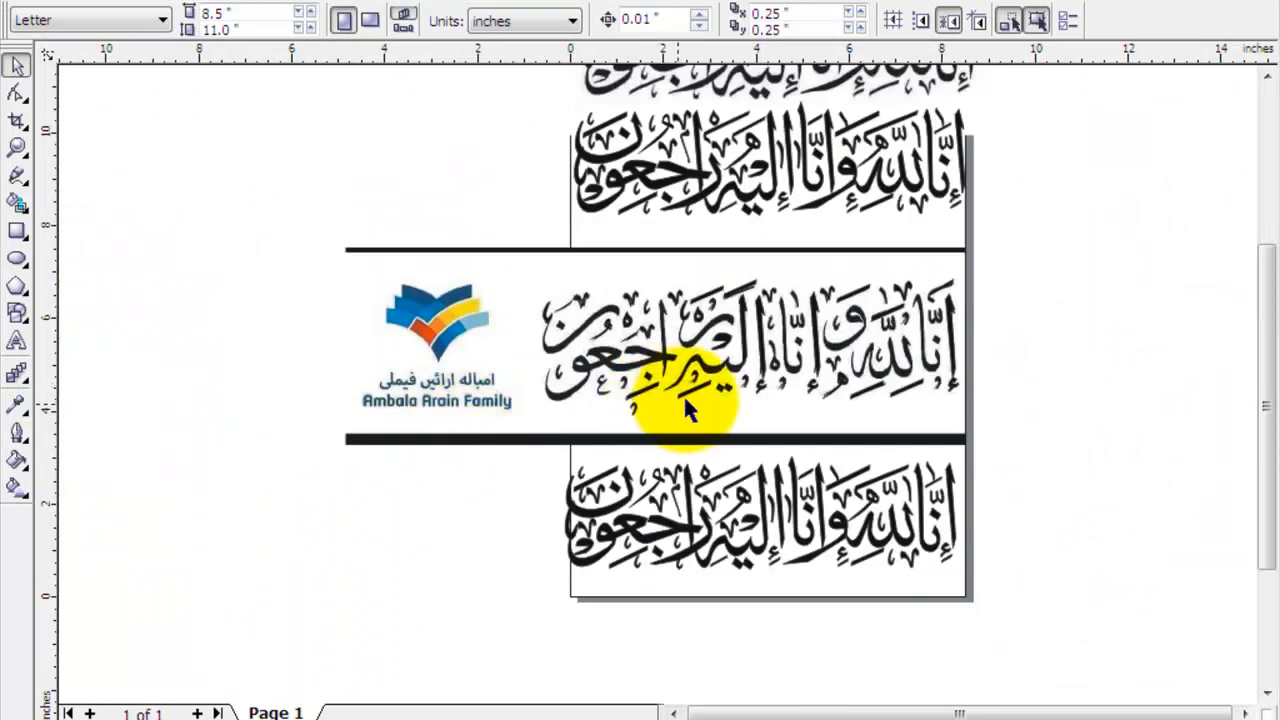
double_click(1267, 76)
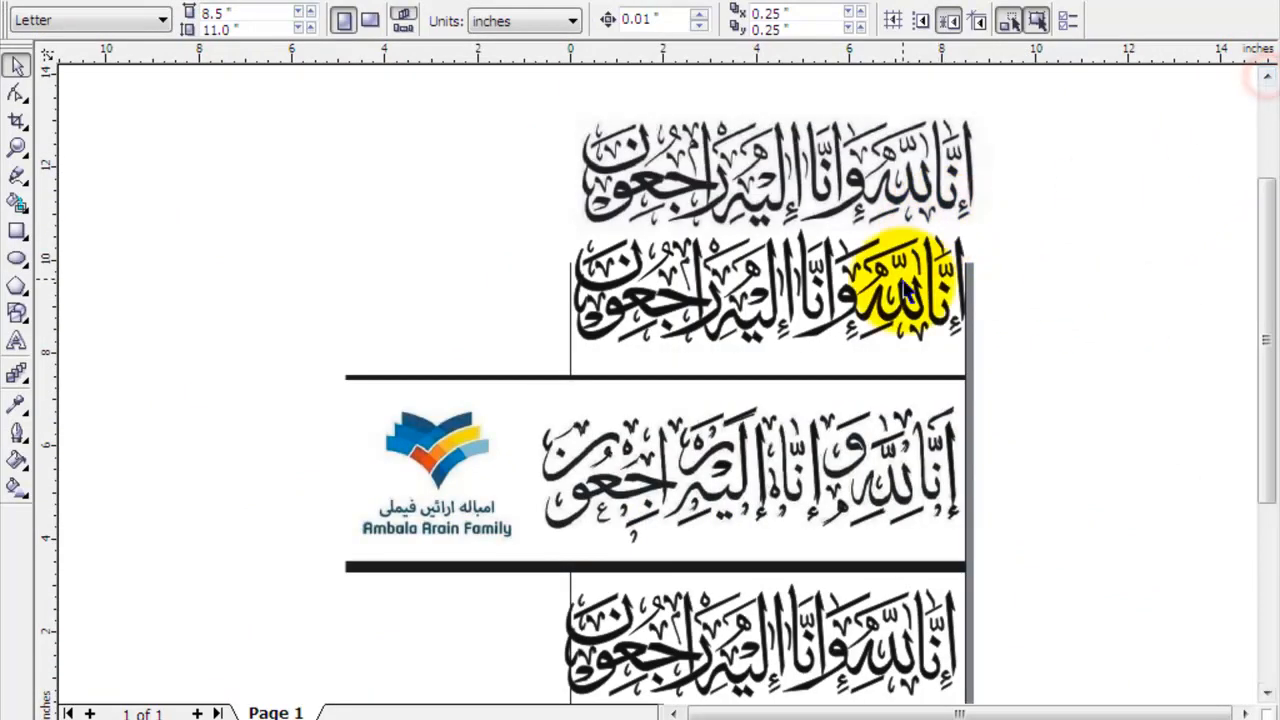
left_click(878, 181)
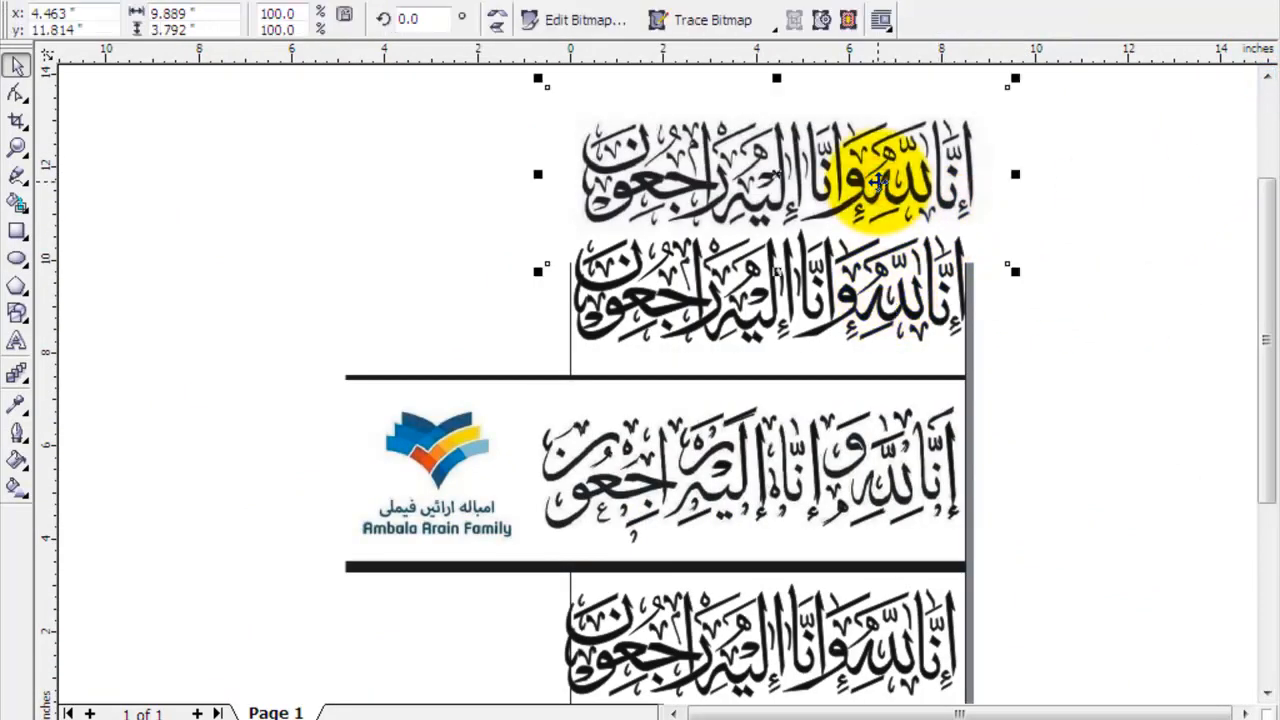
left_click_drag(777, 175, 322, 258)
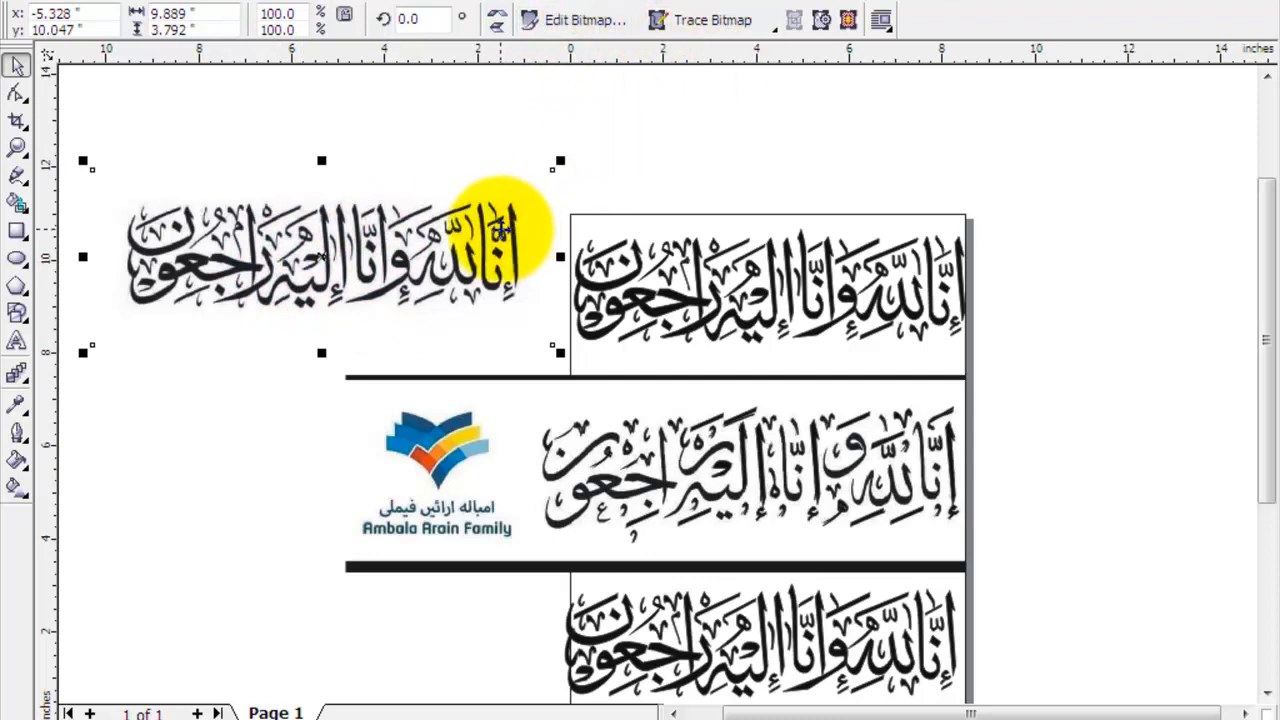
left_click_drag(451, 229, 445, 285)
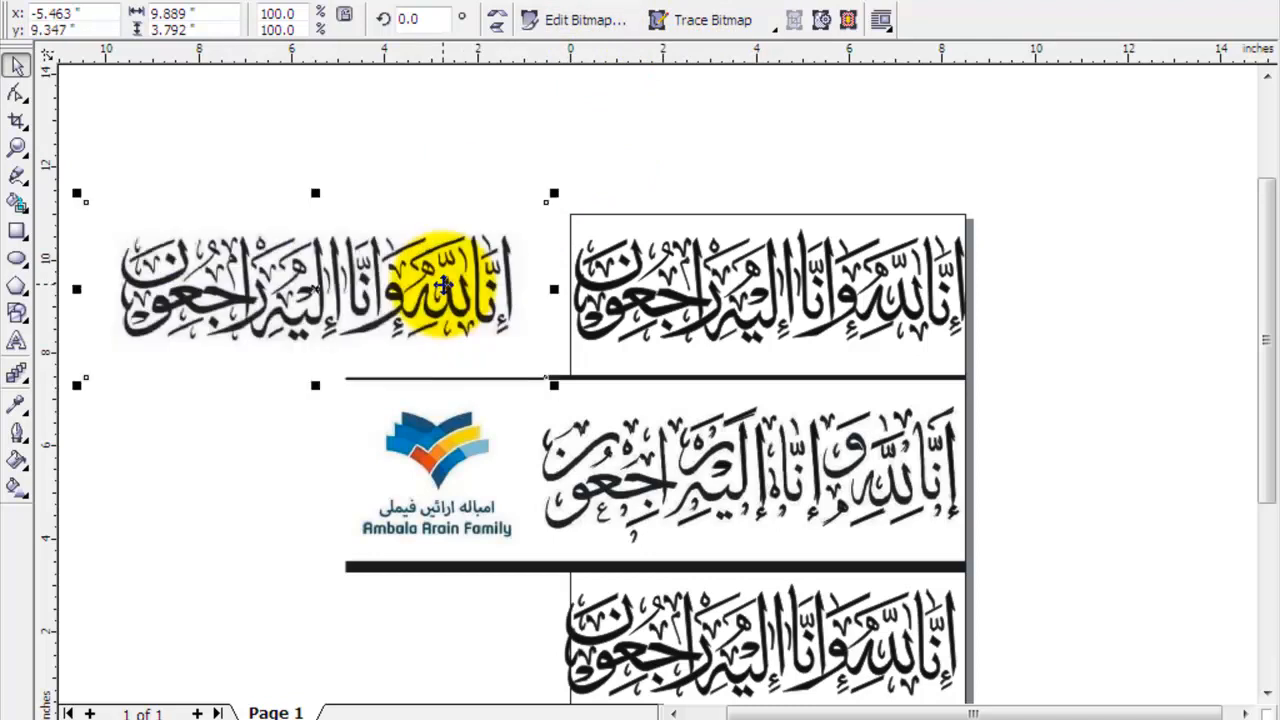
Step: Try to ungroup the upper vector calligraphy and pull its rightmost vertical stroke out beyond the page edge
left_click(678, 311)
mouse_move(1135, 630)
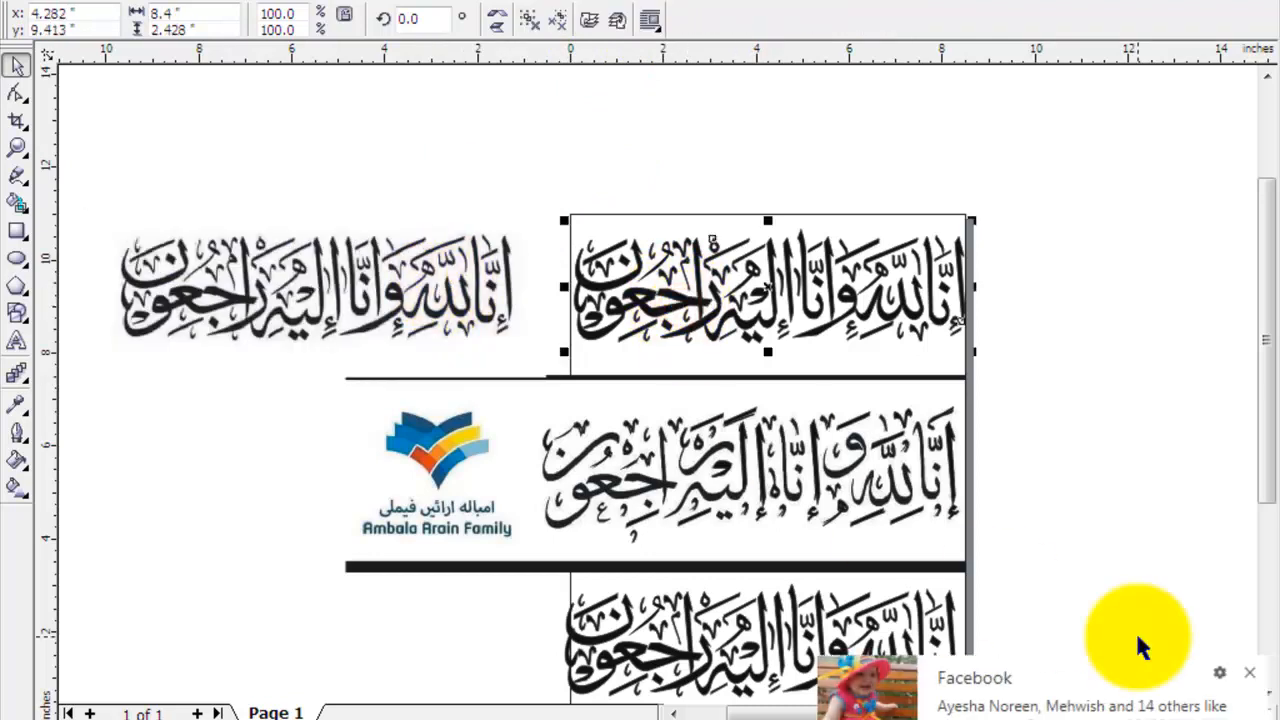
left_click(1250, 673)
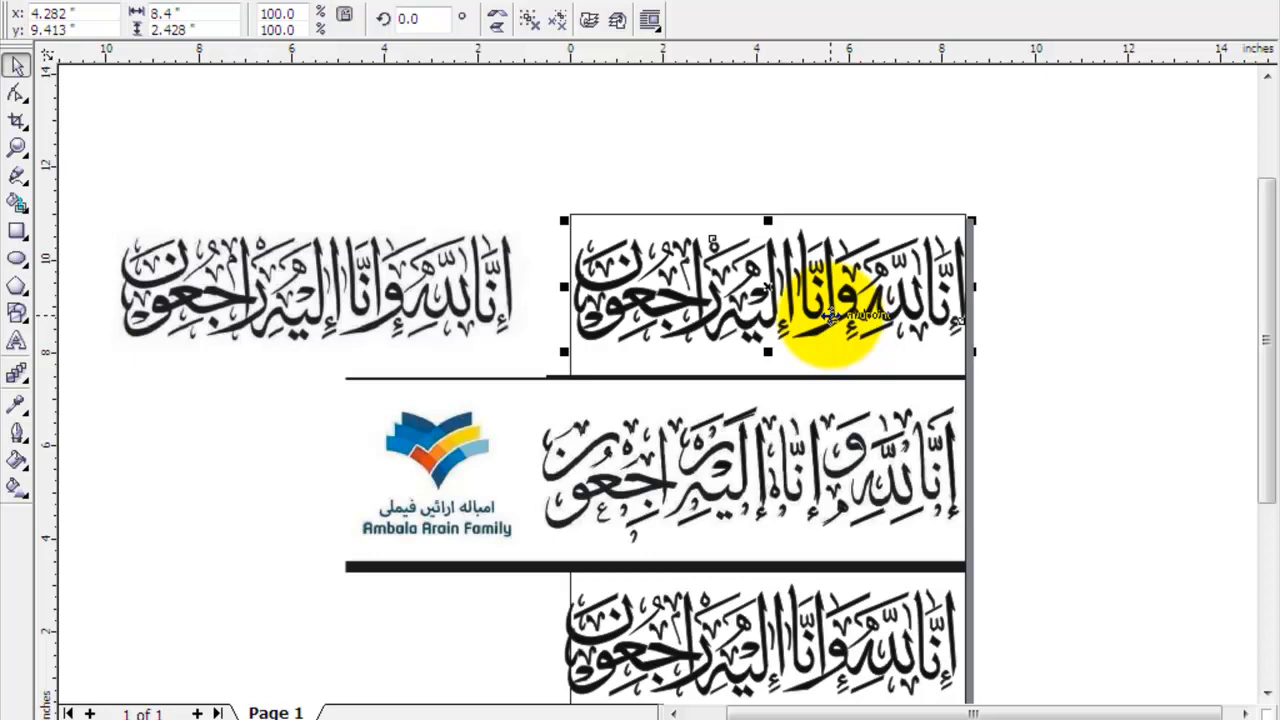
left_click(531, 20)
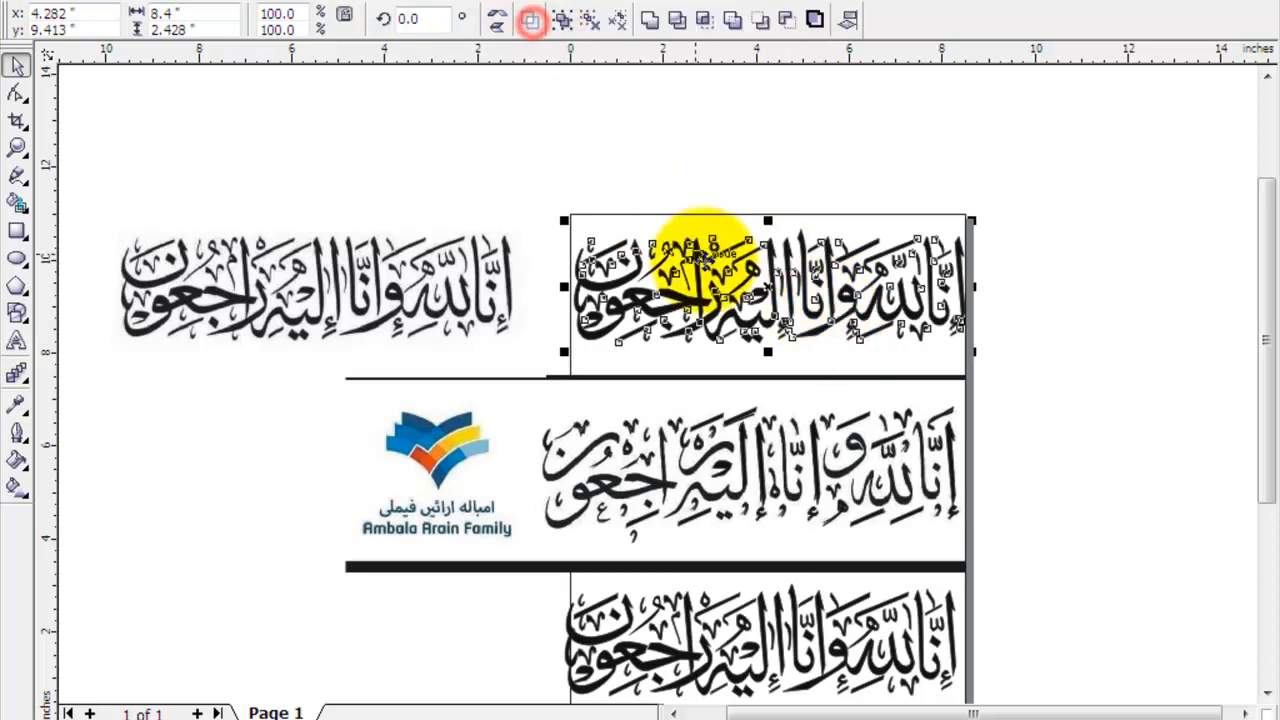
left_click(903, 189)
mouse_move(958, 260)
left_mouse_down()
mouse_move(1003, 187)
mouse_move(1003, 203)
left_mouse_up()
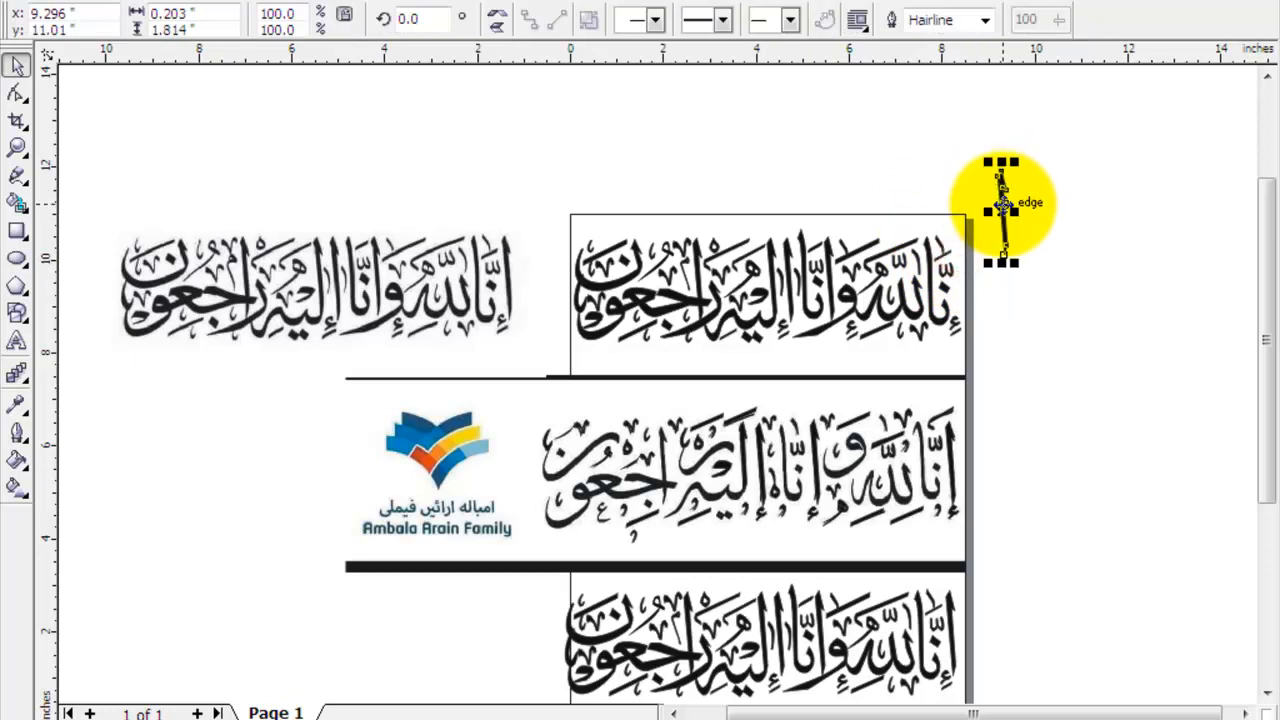
key("ctrl+z")
key("ctrl+z")
left_click(1021, 289)
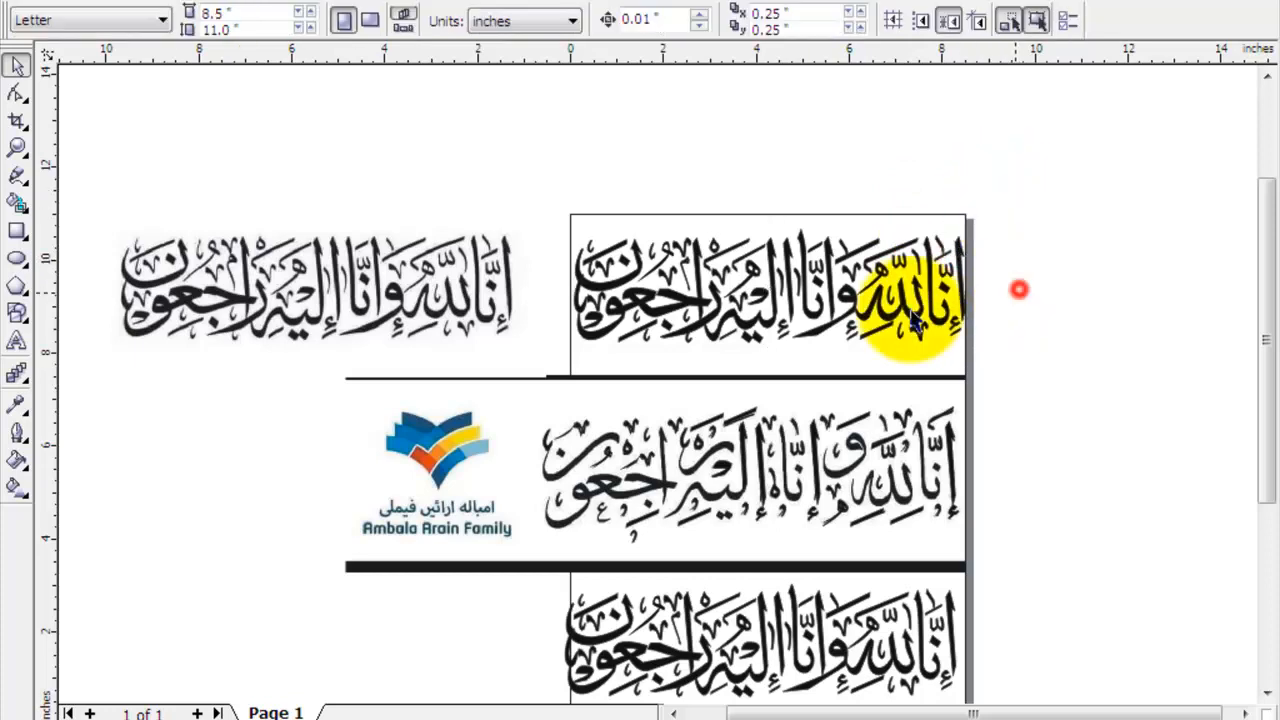
Step: Move the upper vector calligraphy above the page and place the calligraphy bitmap level with it on the left
left_click(843, 300)
left_click_drag(843, 298, 836, 152)
left_click_drag(428, 295, 442, 163)
left_click(441, 161)
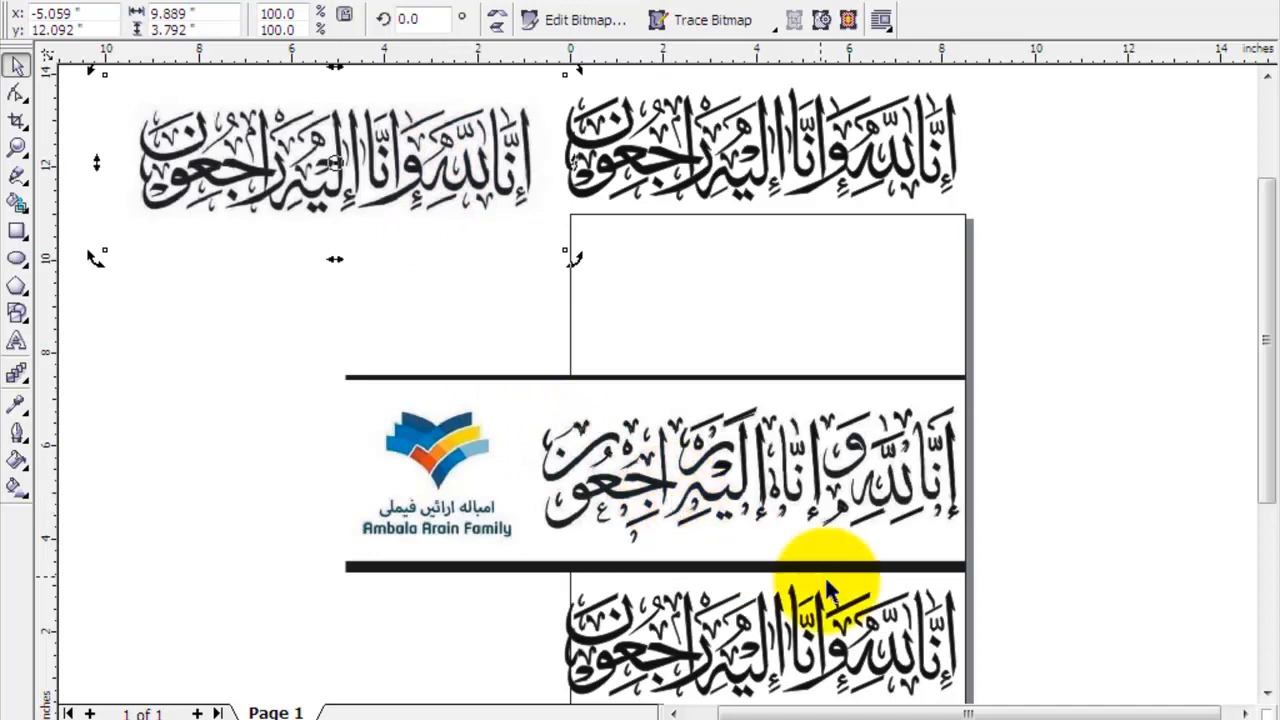
Step: Move all pieces of the lower vector calligraphy off the page to the left, directly beneath the calligraphy bitmap
left_click(880, 630)
left_click(1037, 617)
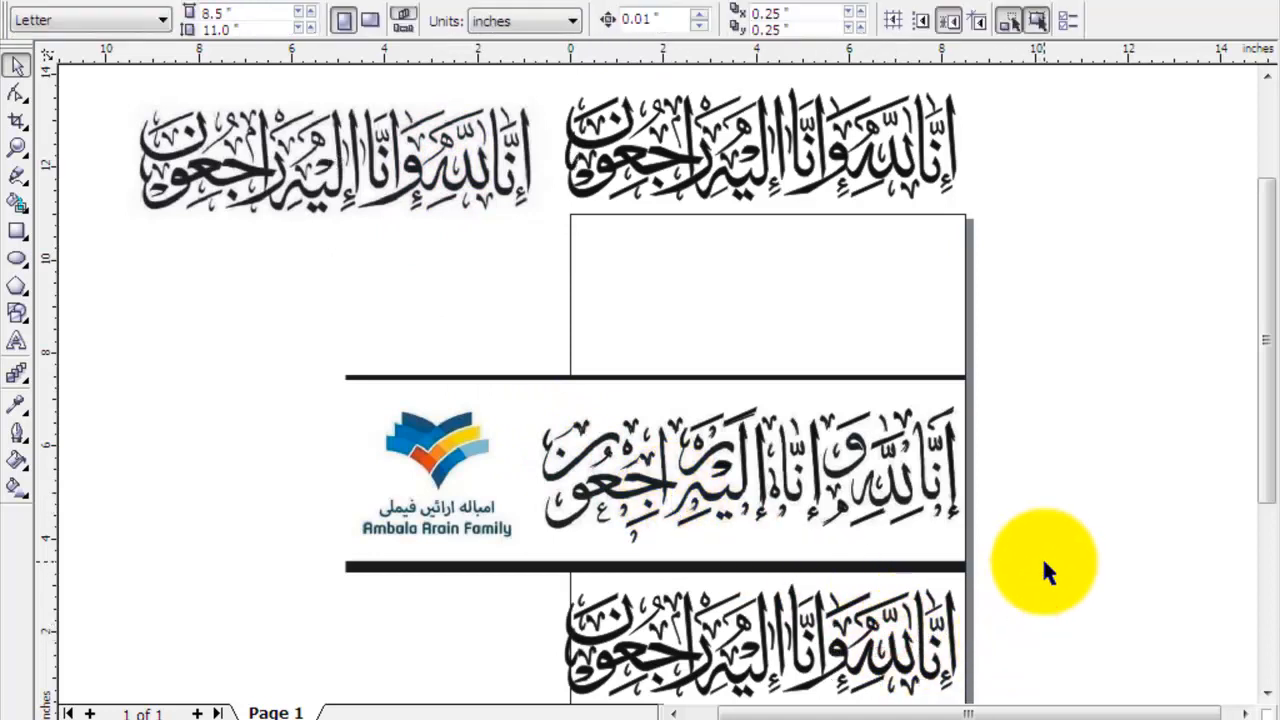
left_click_drag(1041, 556, 506, 680)
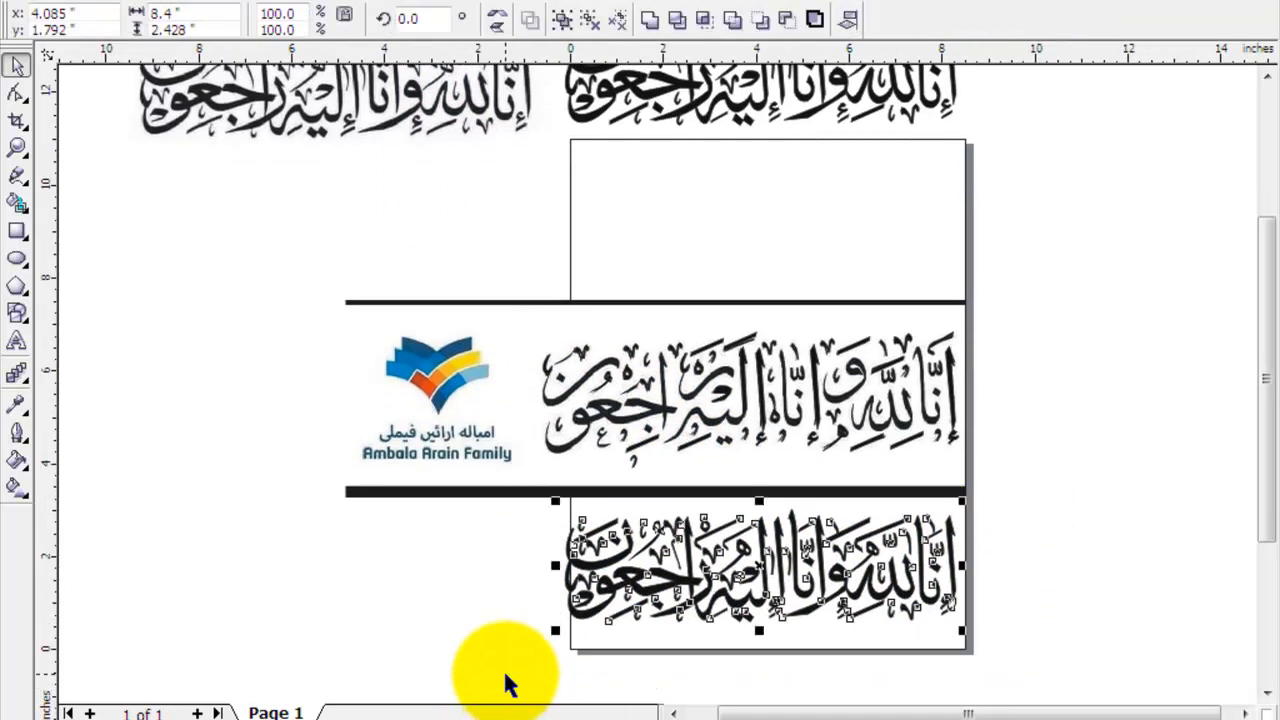
left_click_drag(765, 570, 337, 220)
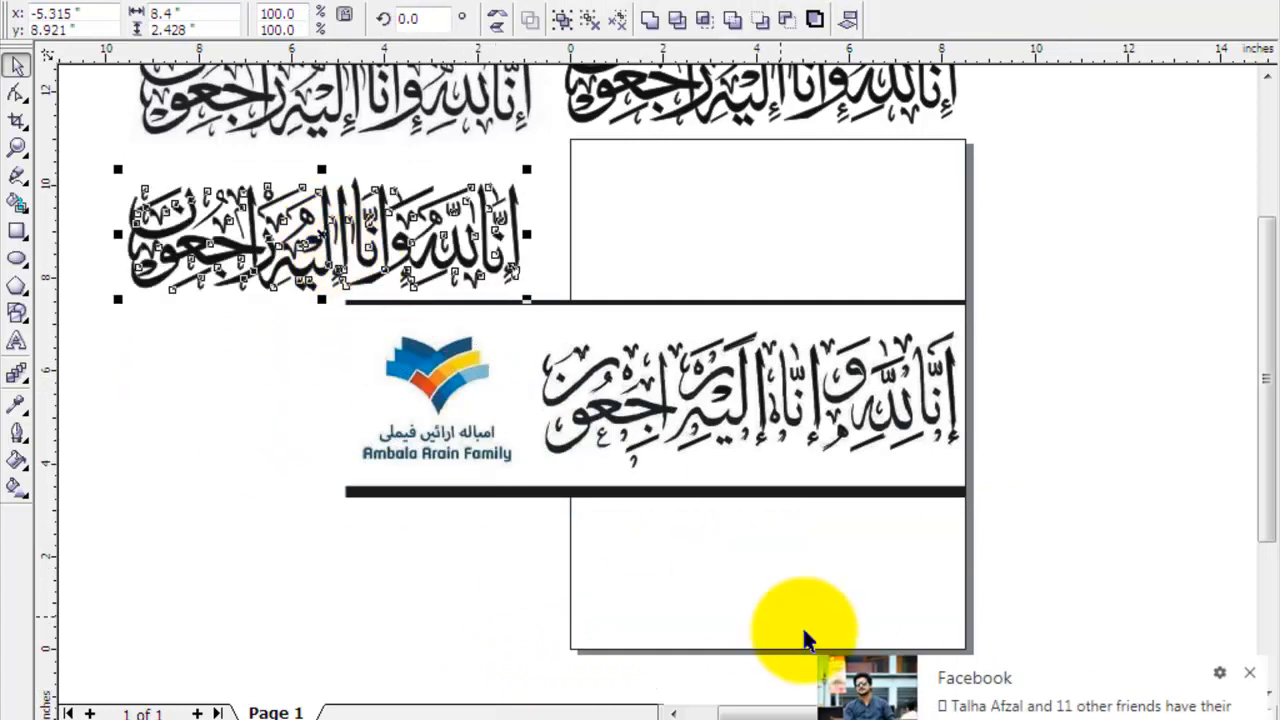
left_click(1251, 676)
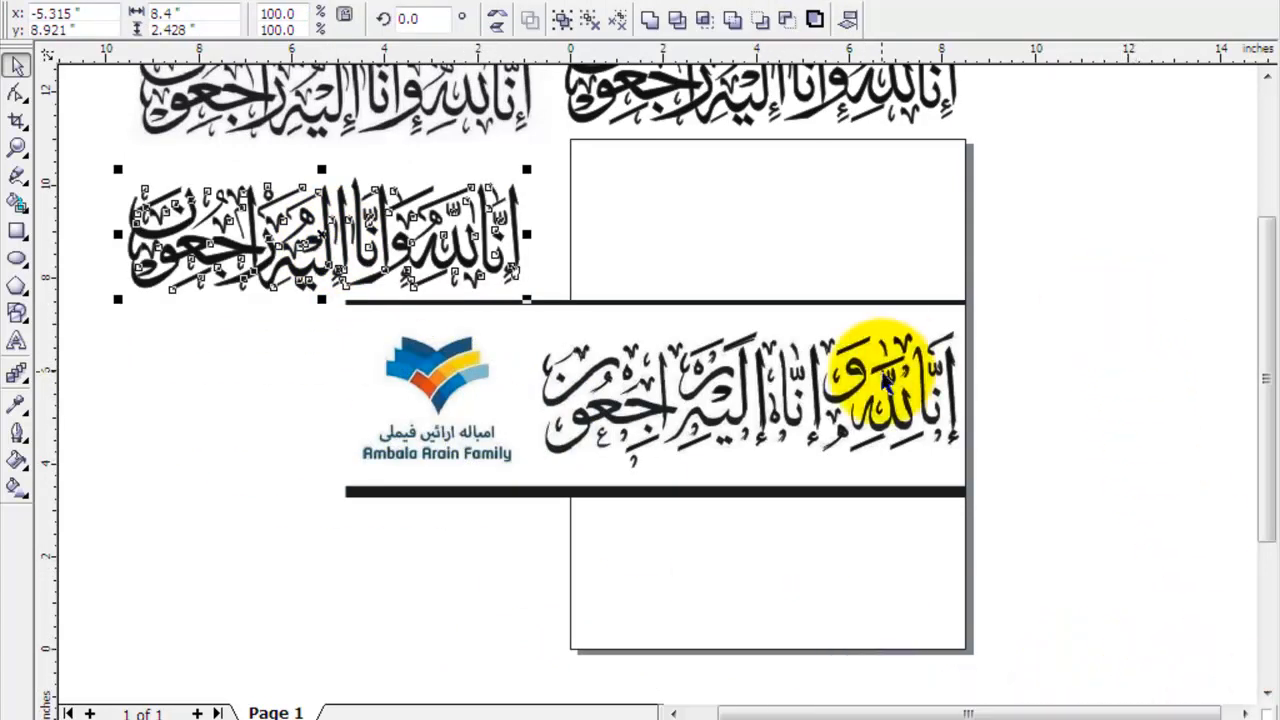
Step: Try to pull a small vector mark out of the calligraphy on the Ambala Arain Family banner
left_click_drag(880, 371, 963, 272)
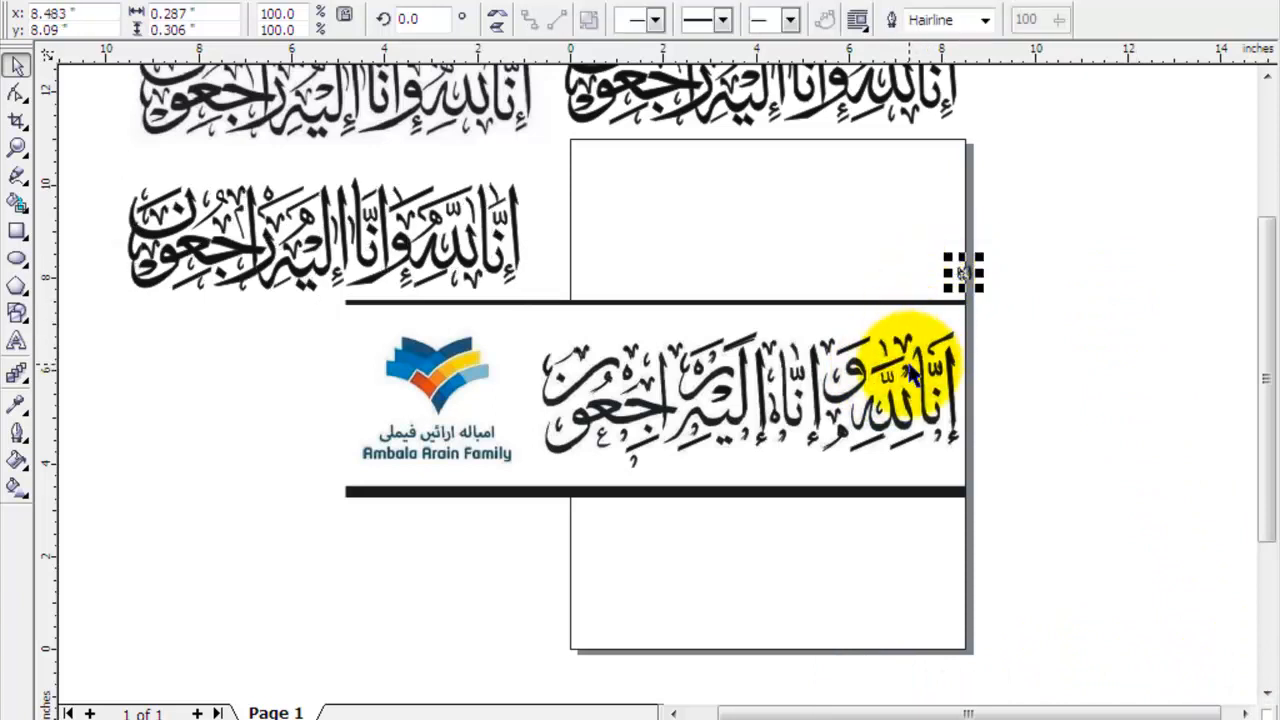
key("ctrl+z")
scroll(946, 406, "up", 1)
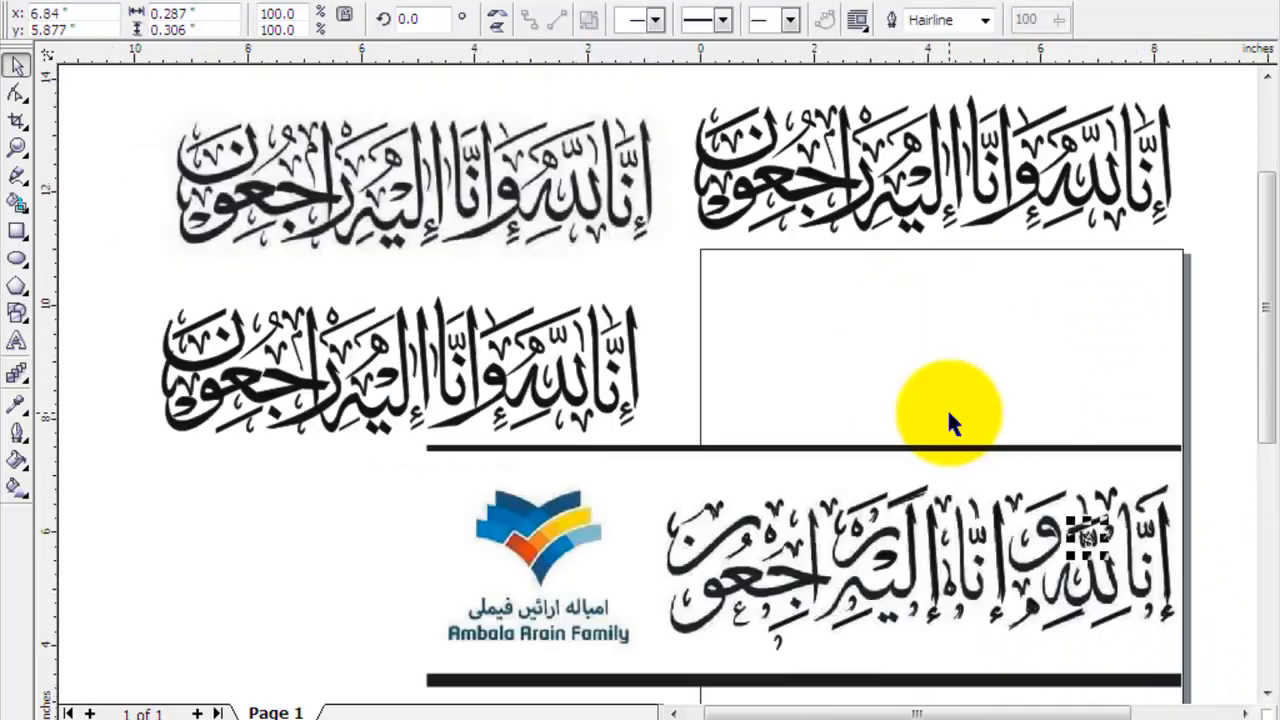
left_click(190, 568)
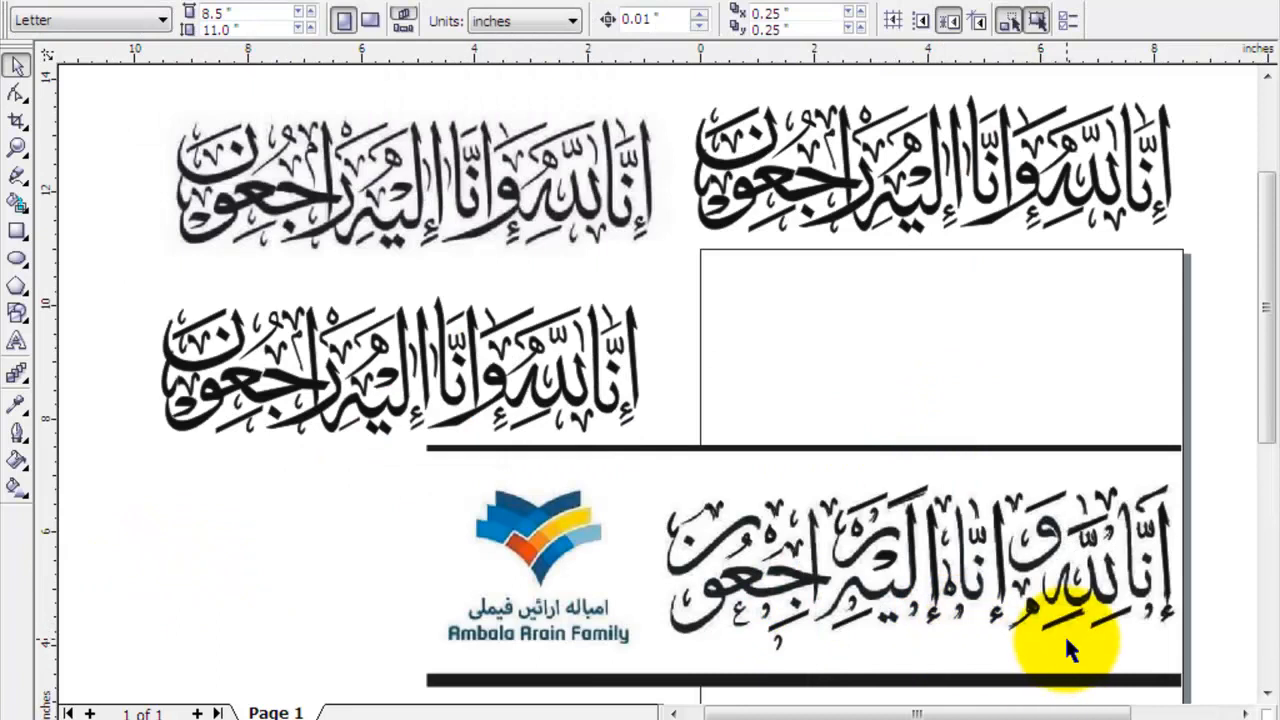
Step: Move the vector pieces lying over the banner calligraphy up into the empty upper part of the page
left_click_drag(1225, 440, 657, 677)
left_click_drag(920, 572, 921, 368)
left_click(1212, 558)
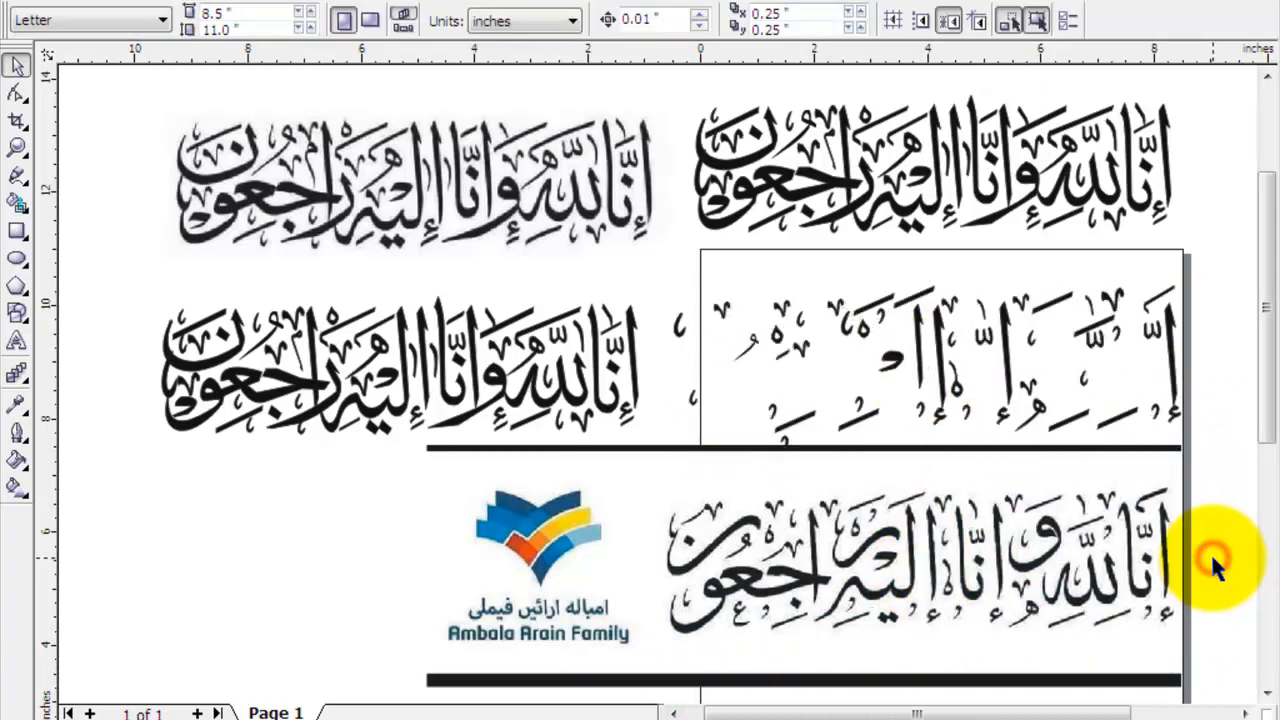
Step: Try a Quick Trace of the Ambala Arain Family banner bitmap and delete the traced result
left_click(1267, 694)
left_click(1267, 694)
scroll(1116, 467, "up", 1)
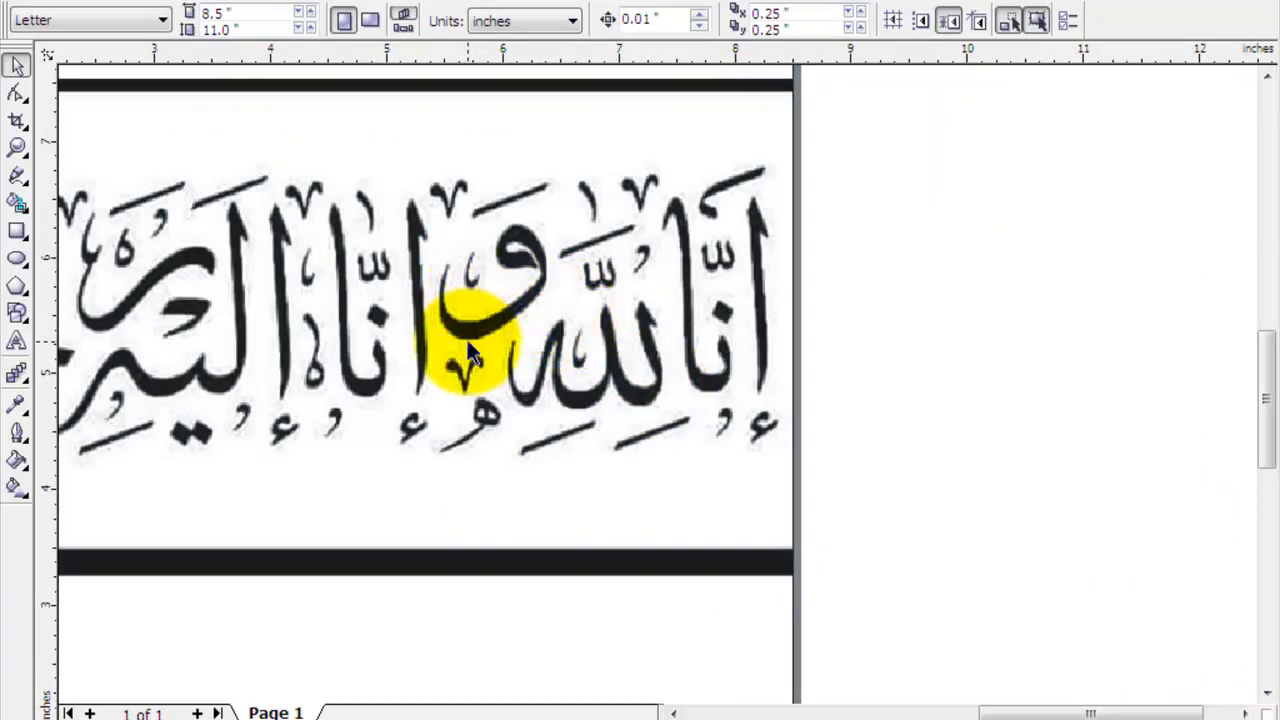
left_click(378, 318)
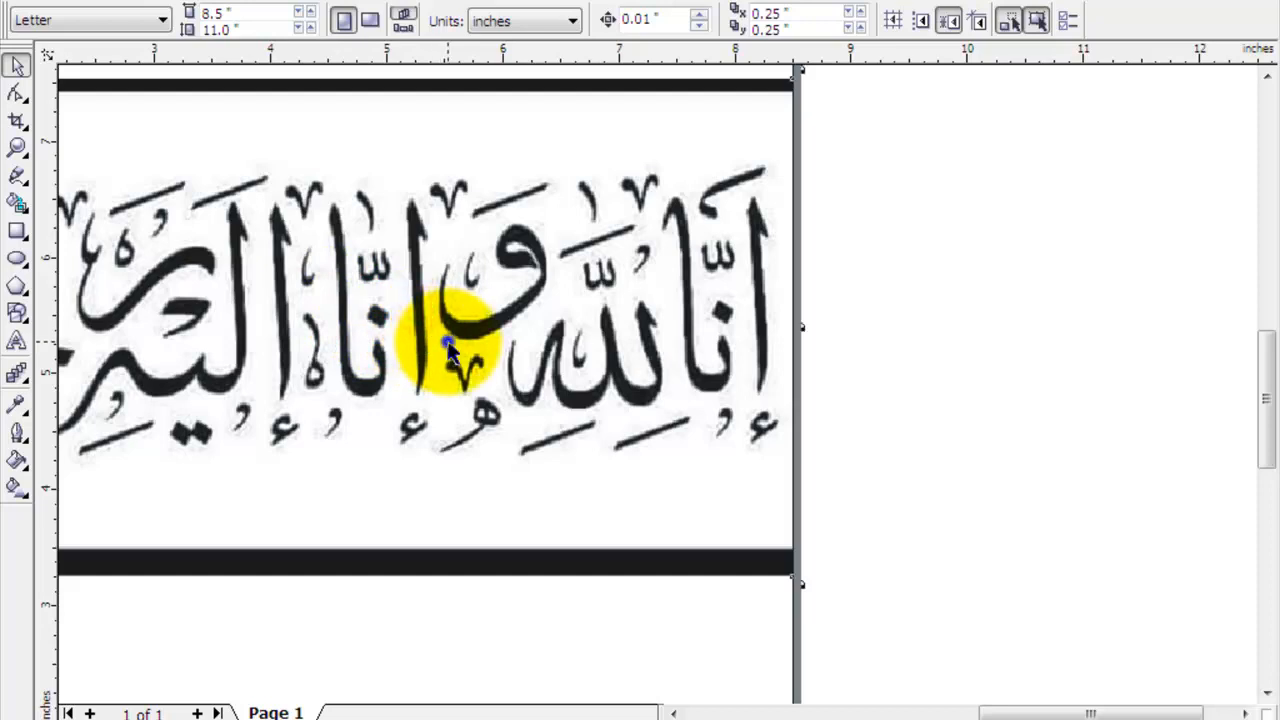
right_click(484, 357)
left_click(484, 357)
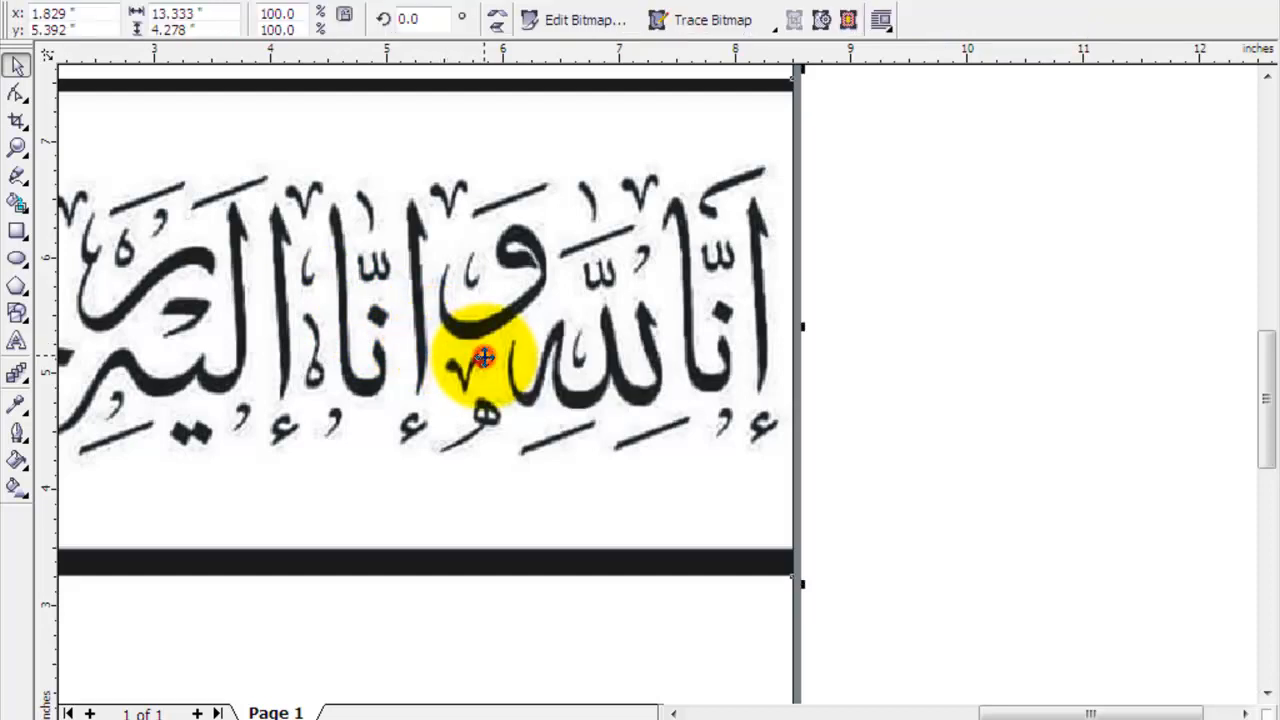
left_click(686, 300)
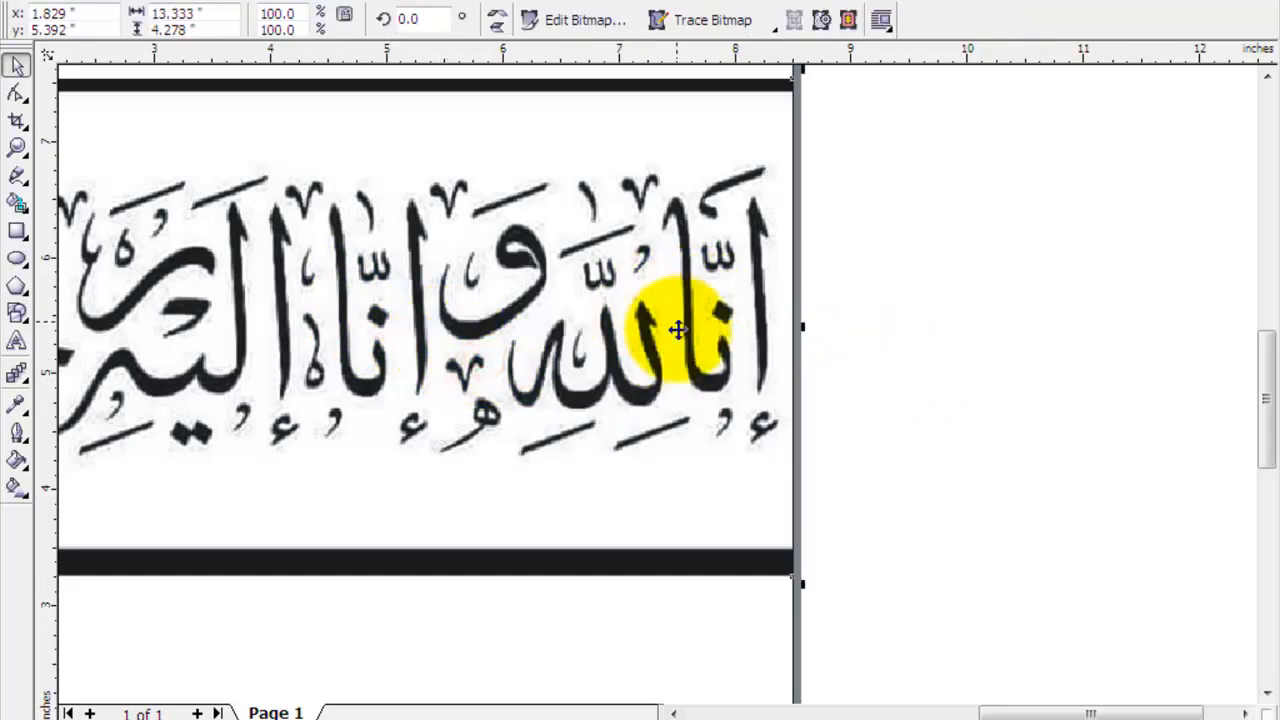
left_click(762, 26)
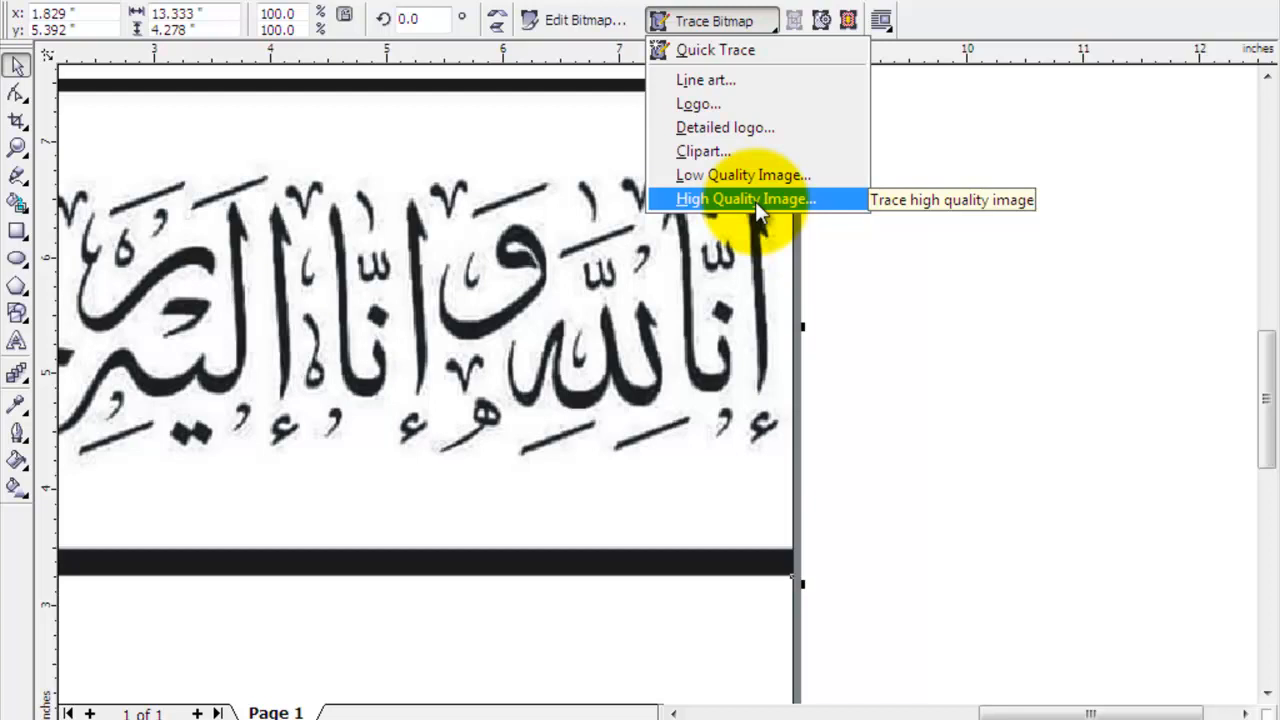
left_click(725, 49)
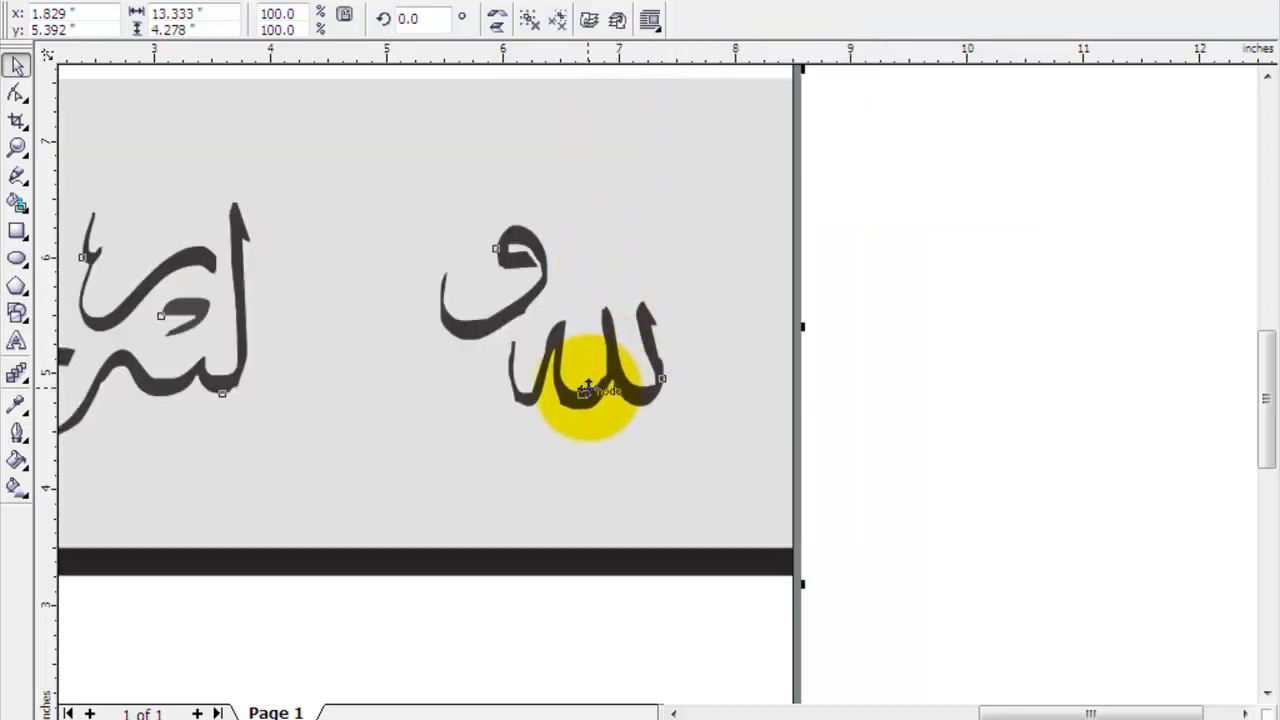
mouse_move(540, 352)
left_mouse_down()
mouse_move(592, 312)
mouse_move(660, 375)
left_mouse_up()
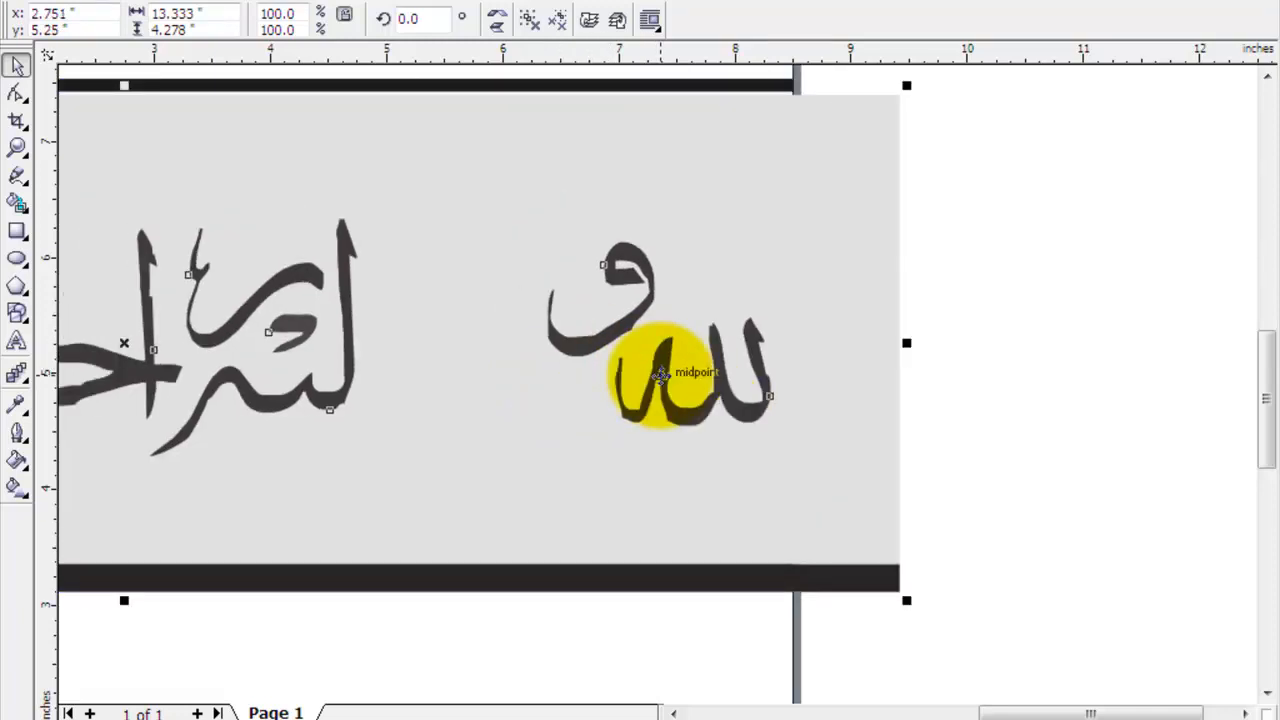
key("Delete")
Step: Trace the banner bitmap as line art with smoothing 25, 18 RGB colors and automatic background removal, keeping the original image
left_click(620, 298)
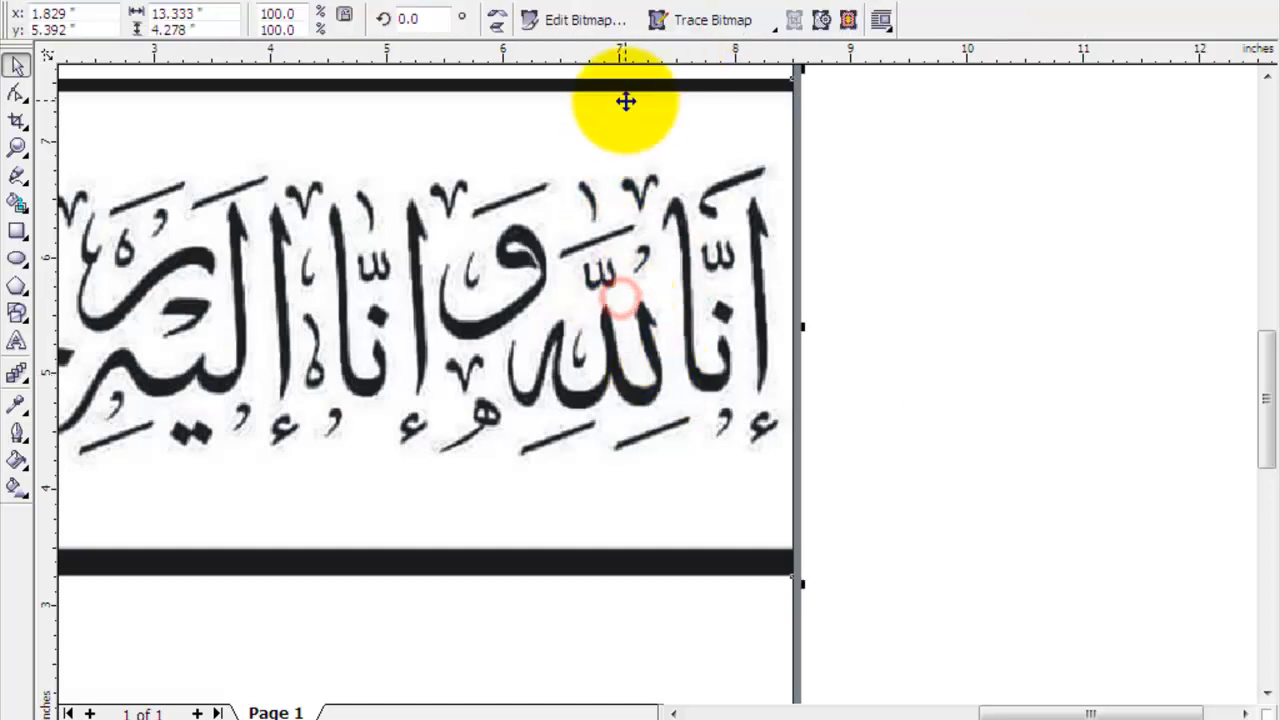
left_click(714, 20)
left_click(711, 80)
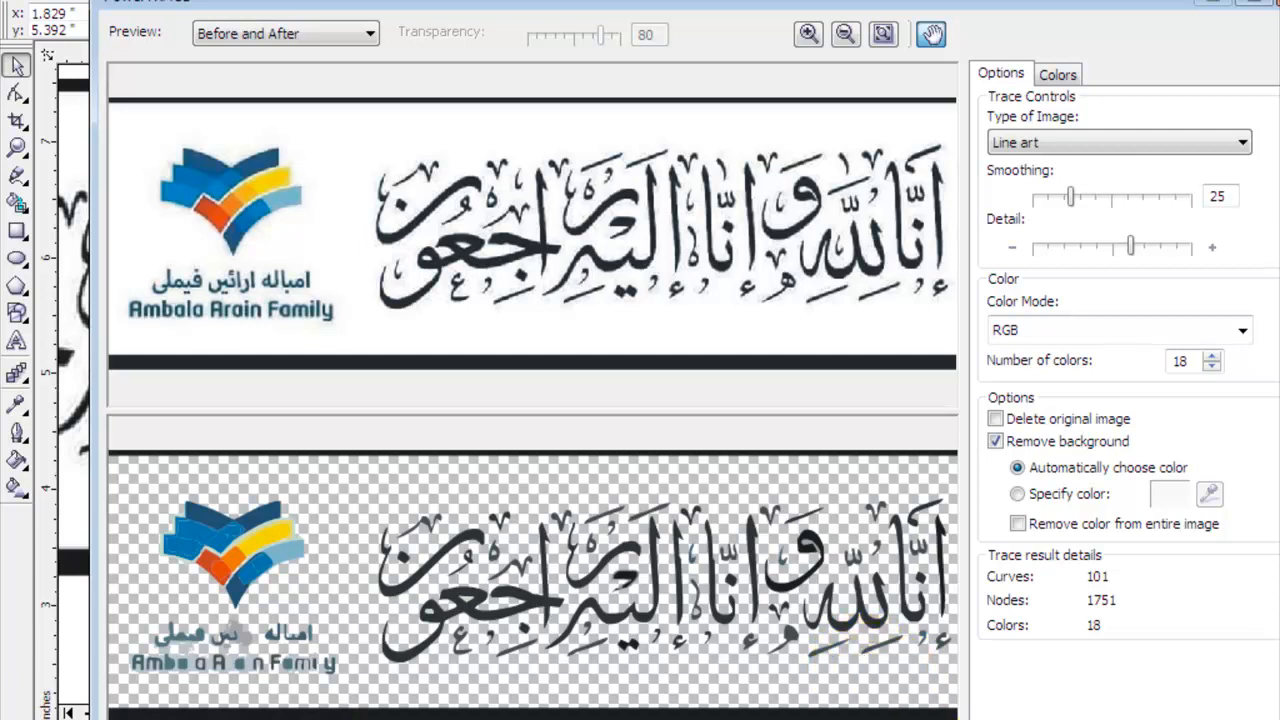
key("Return")
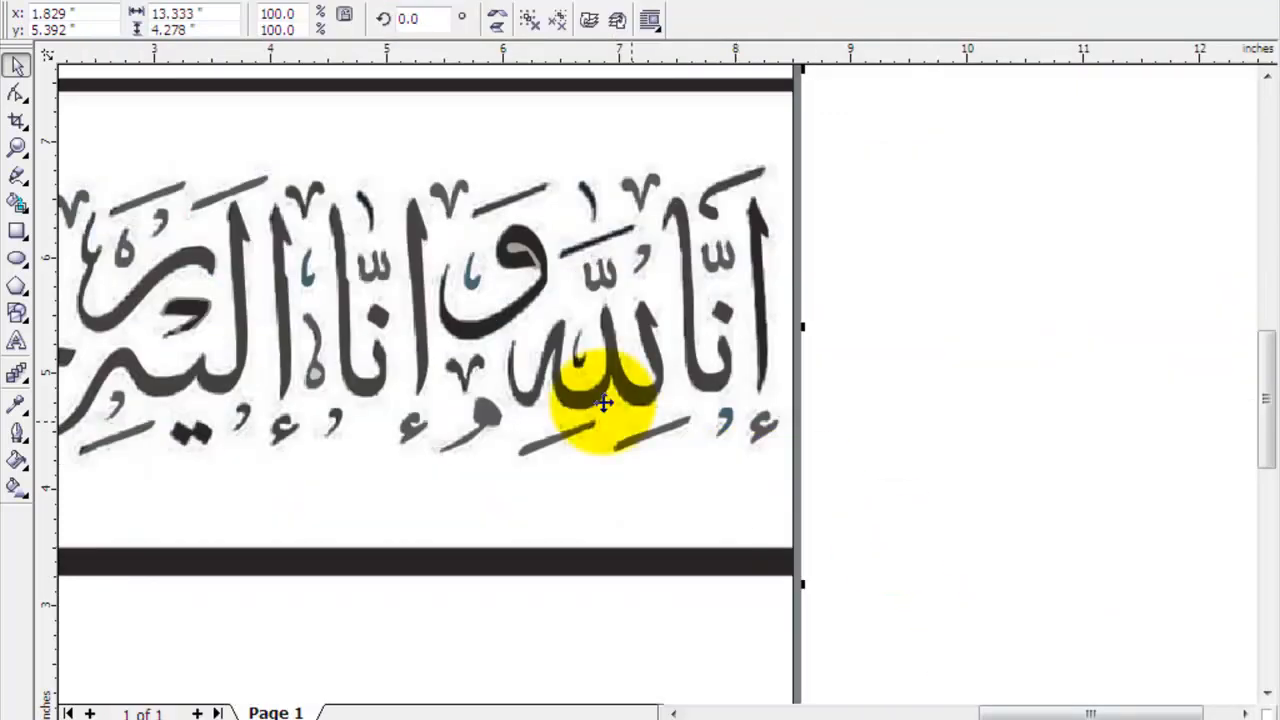
Step: Move the traced result down and to the right so it lies below the bitmap's calligraphy, and leave it deselected
mouse_move(520, 308)
left_mouse_down()
mouse_move(765, 435)
mouse_move(846, 494)
mouse_move(850, 515)
mouse_move(940, 597)
left_mouse_up()
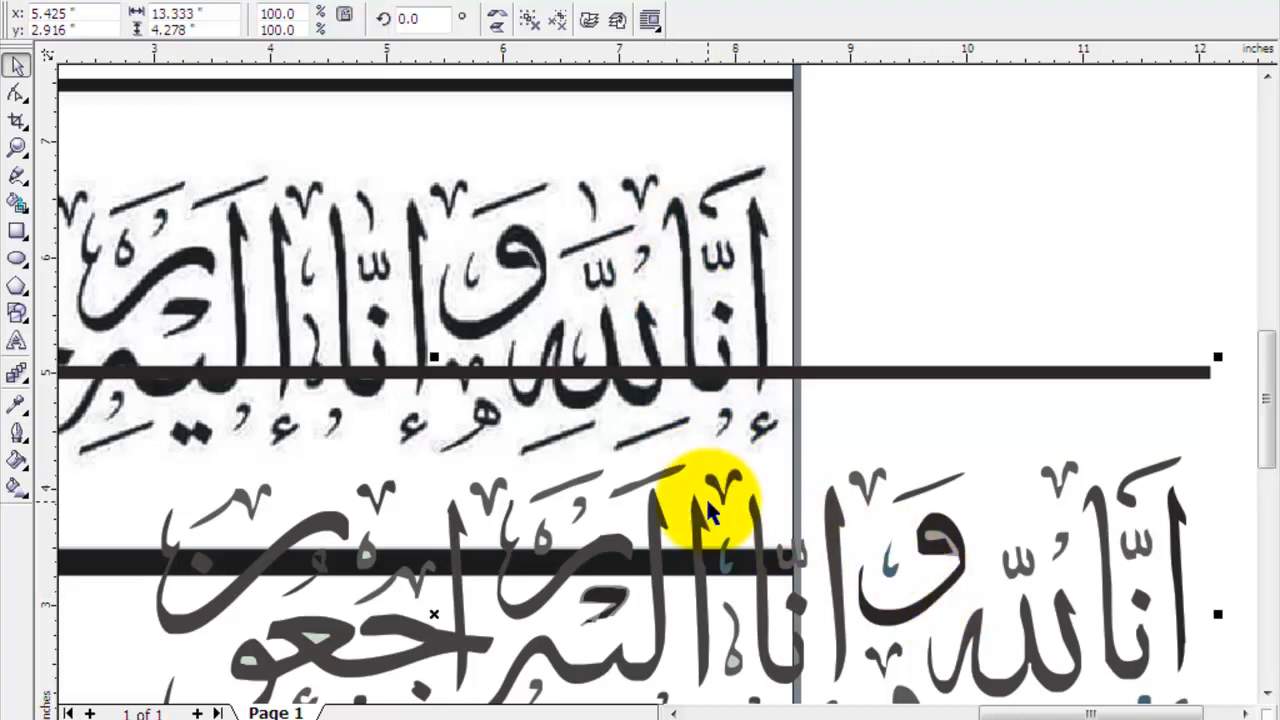
mouse_move(702, 513)
left_mouse_down()
mouse_move(718, 562)
mouse_move(723, 538)
mouse_move(696, 604)
left_mouse_up()
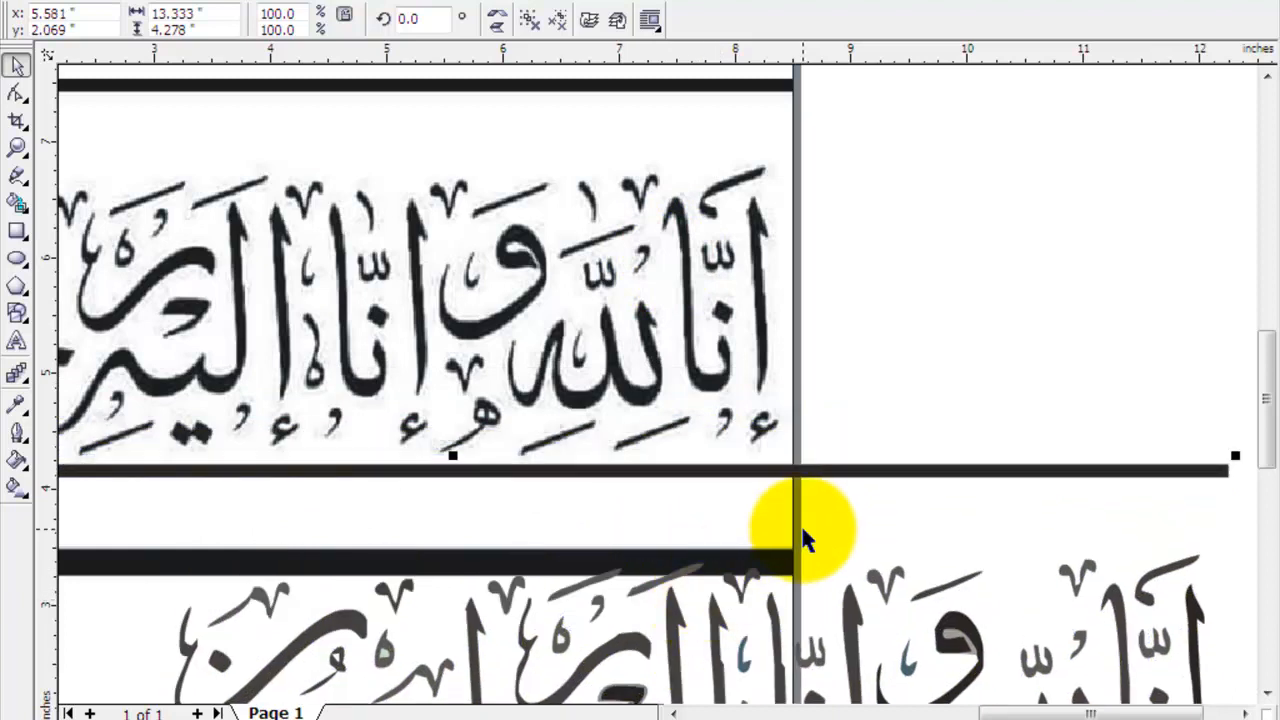
left_click(936, 281)
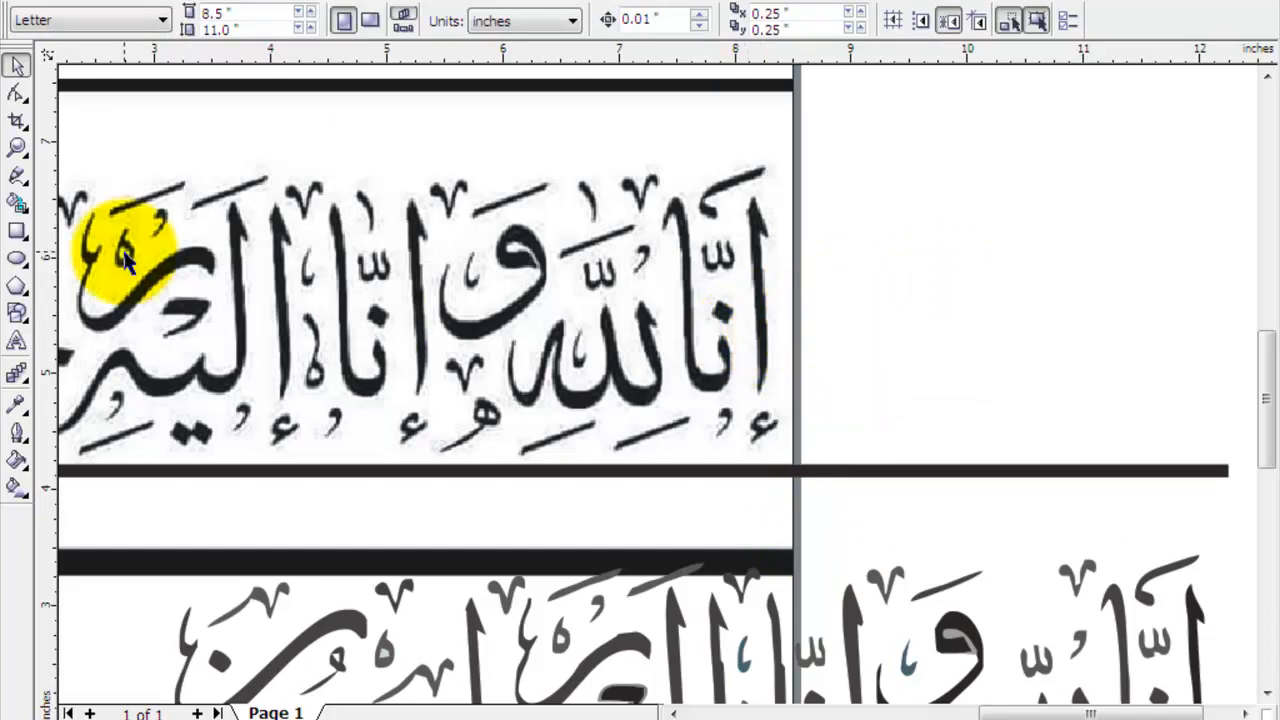
Step: Draw a closed straight-segment outline around the rightmost alif of the calligraphy with the Pen tool, about 0.19 by 1.69 inches
left_click(26, 188)
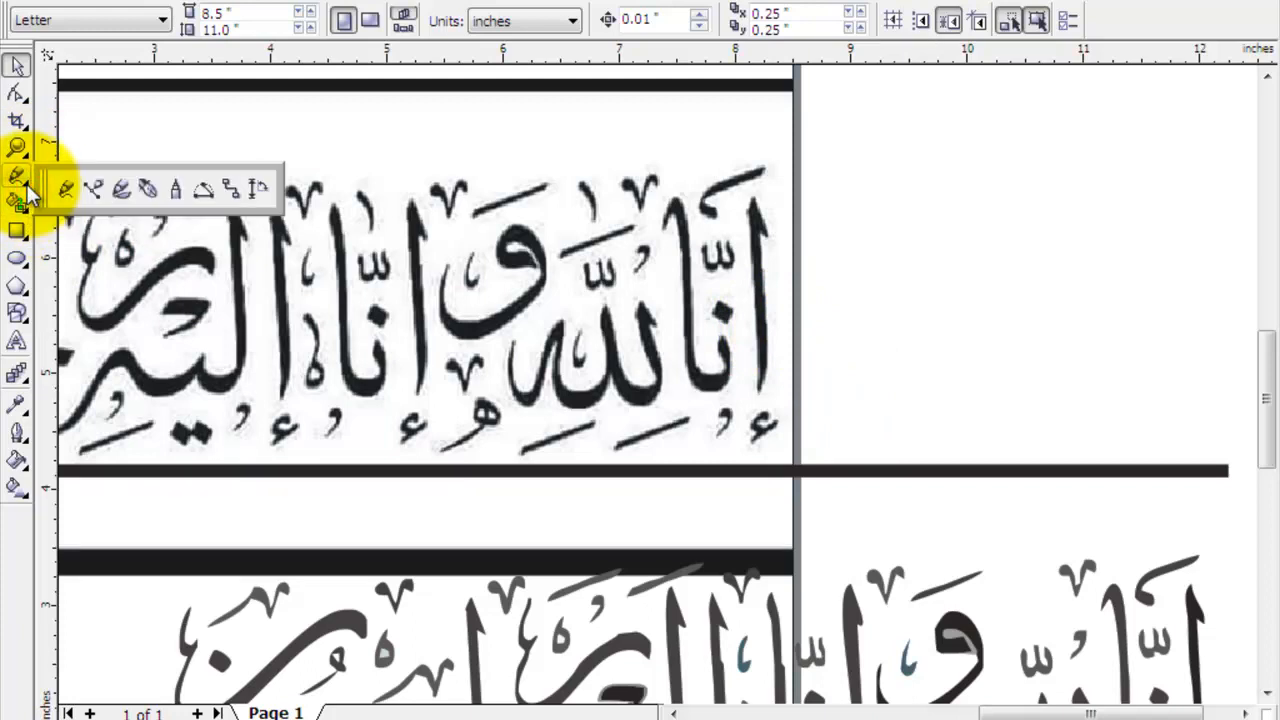
left_click(148, 190)
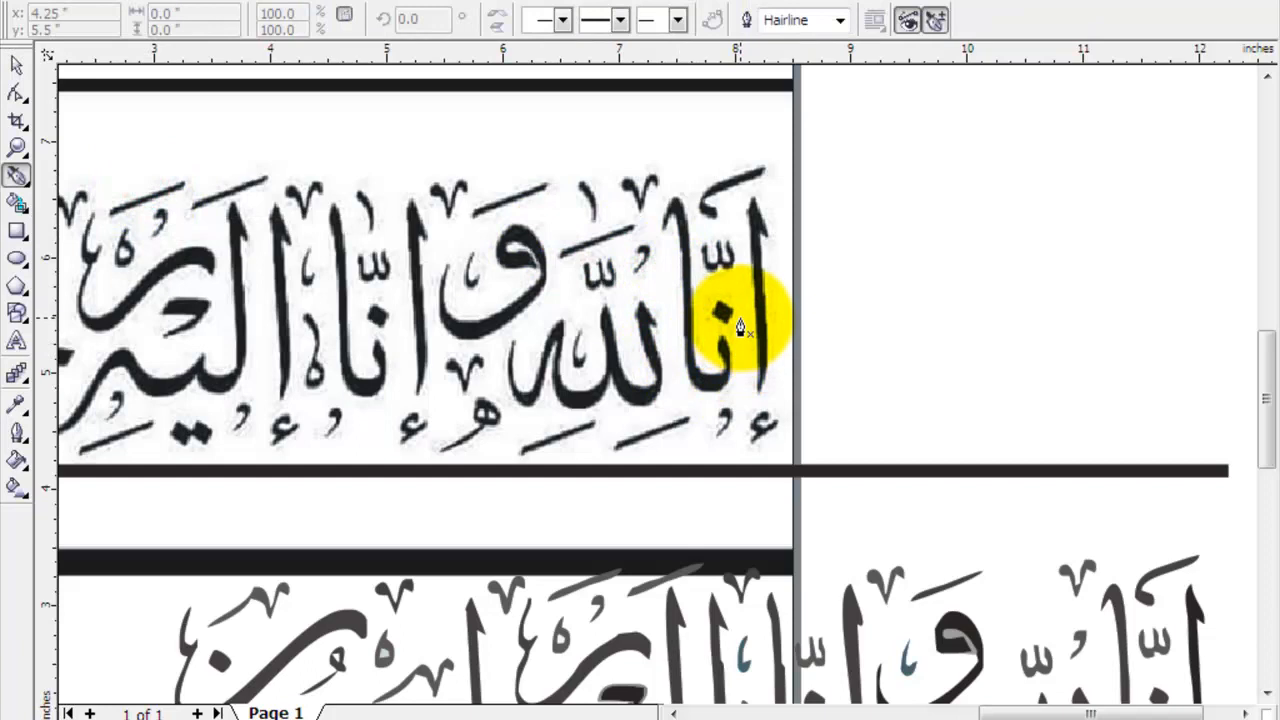
scroll(740, 328, "up", 2)
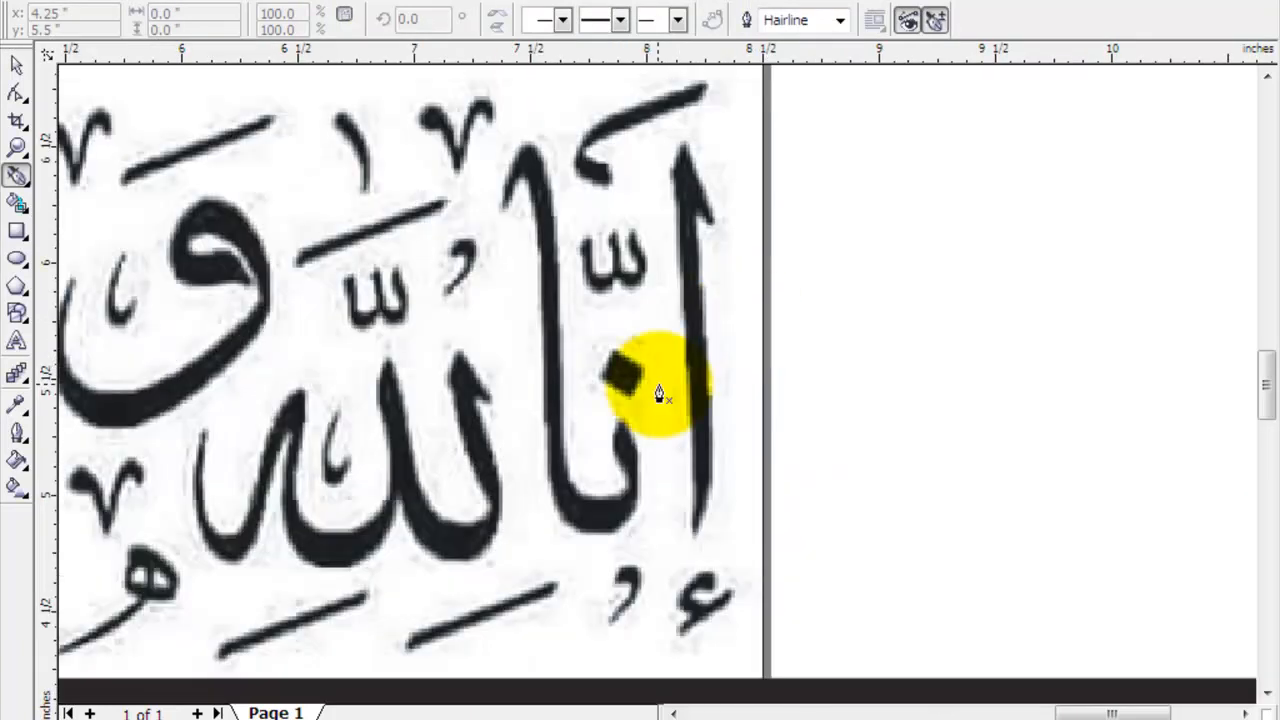
left_click(699, 219)
left_click_drag(714, 482, 694, 531)
left_click(692, 533)
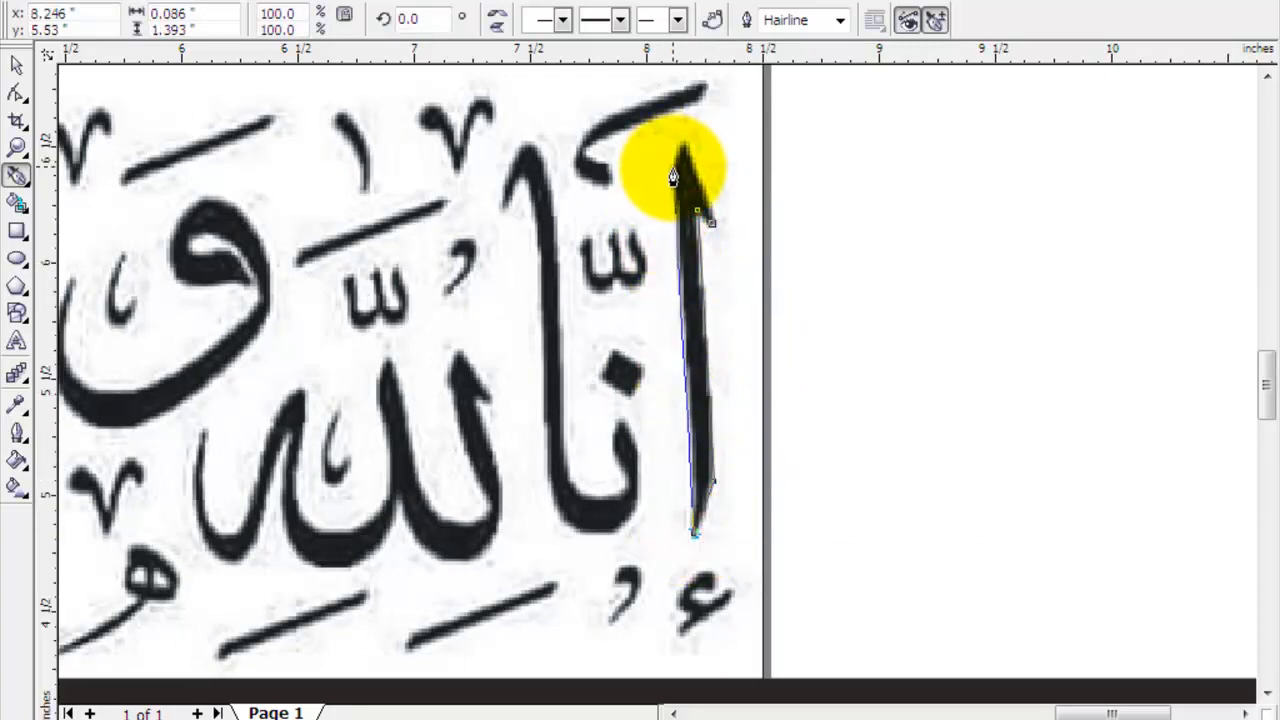
left_click(685, 142)
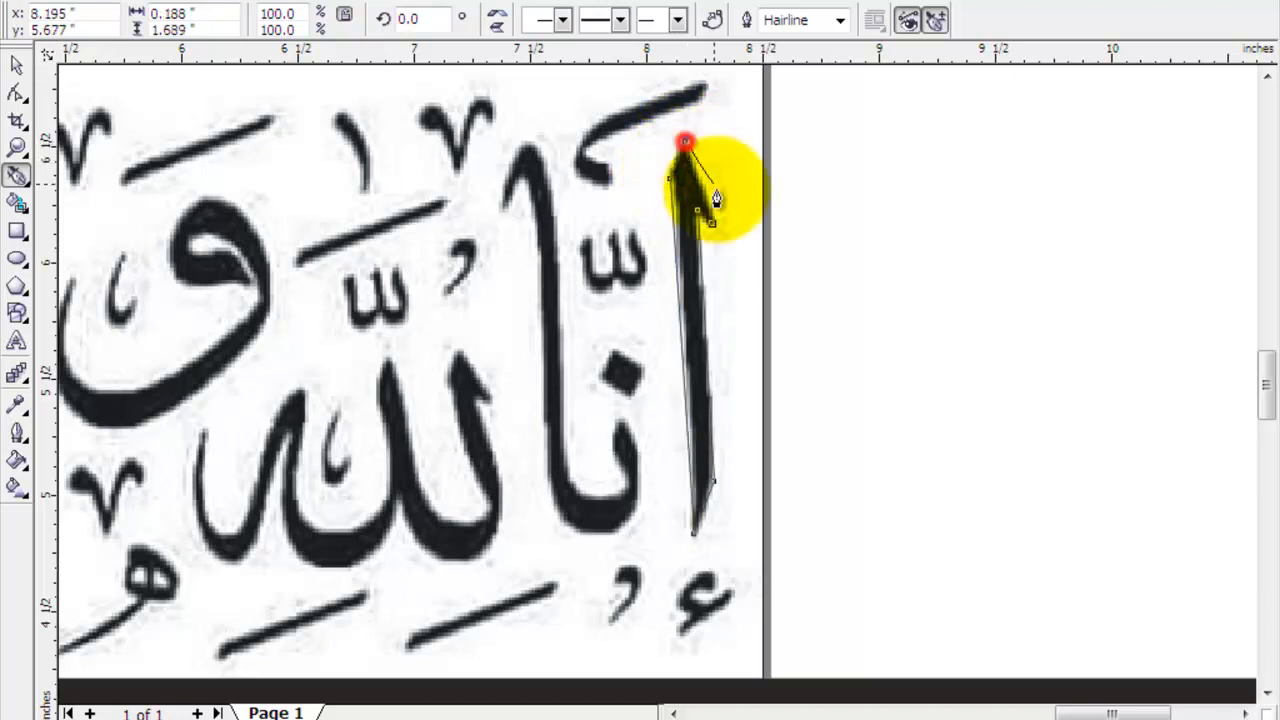
left_click(711, 222)
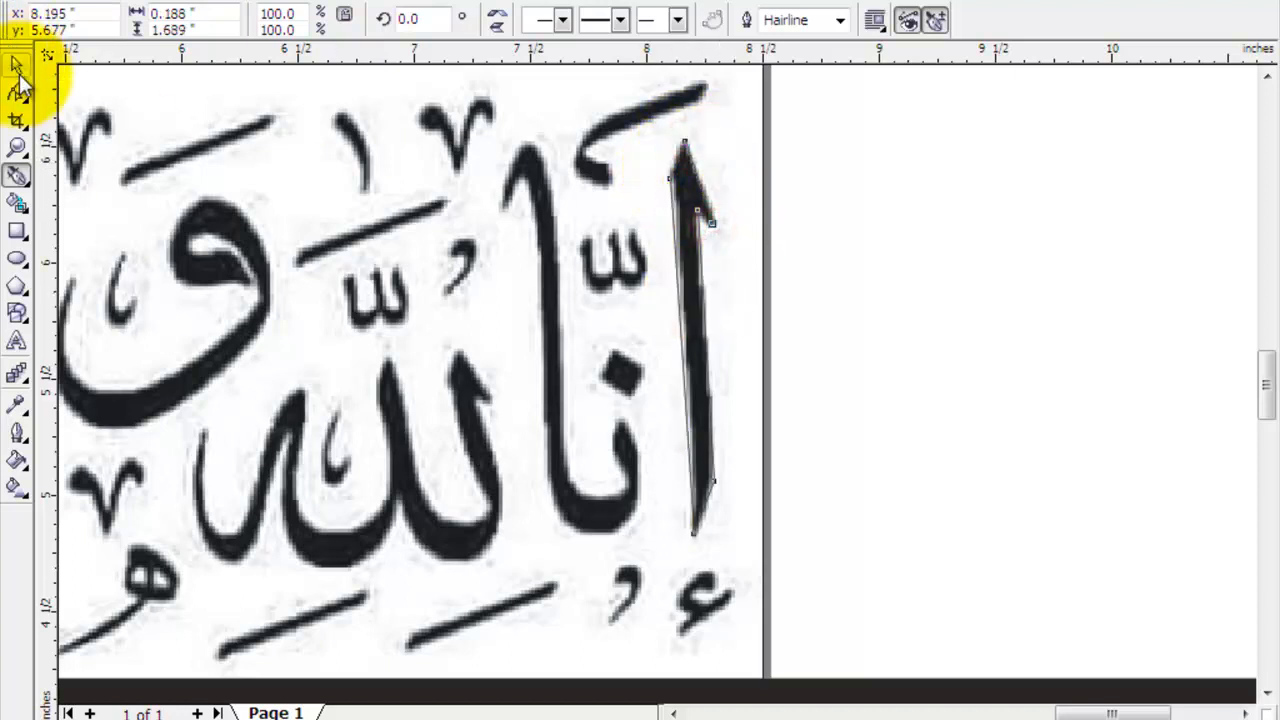
Step: Fill the outlined alif shape with dark purple
left_click(17, 66)
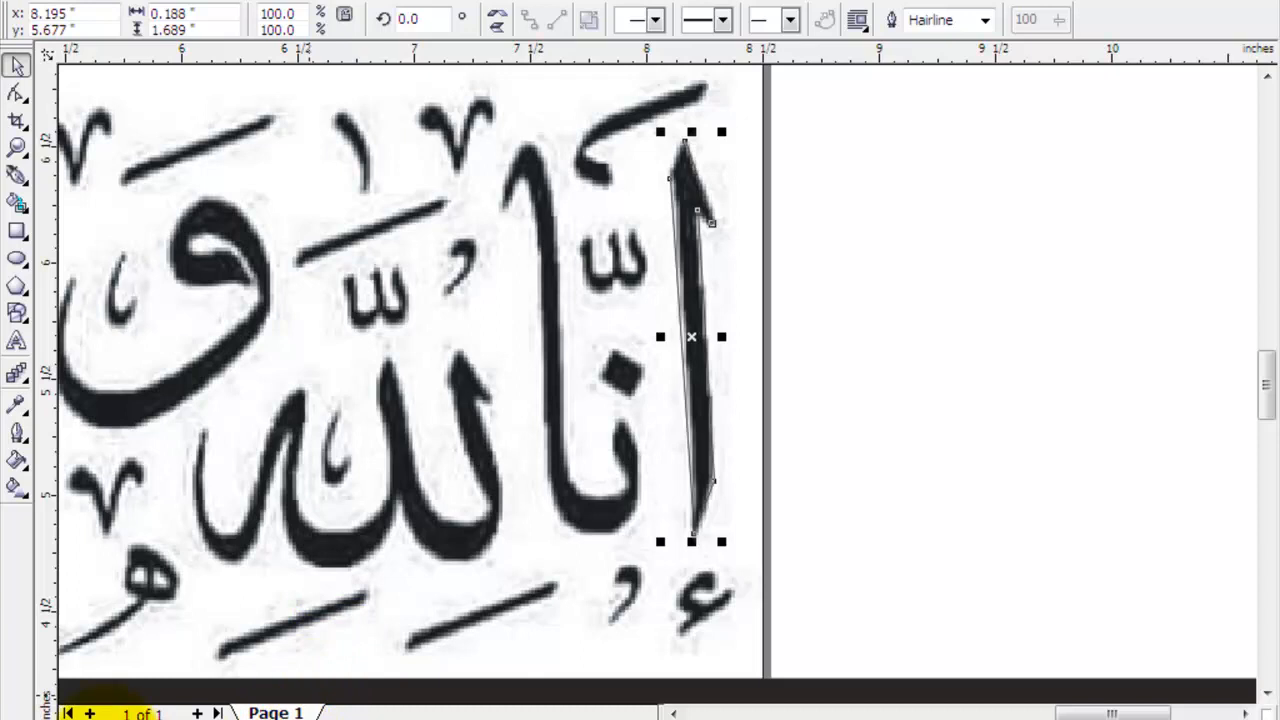
left_click(350, 704)
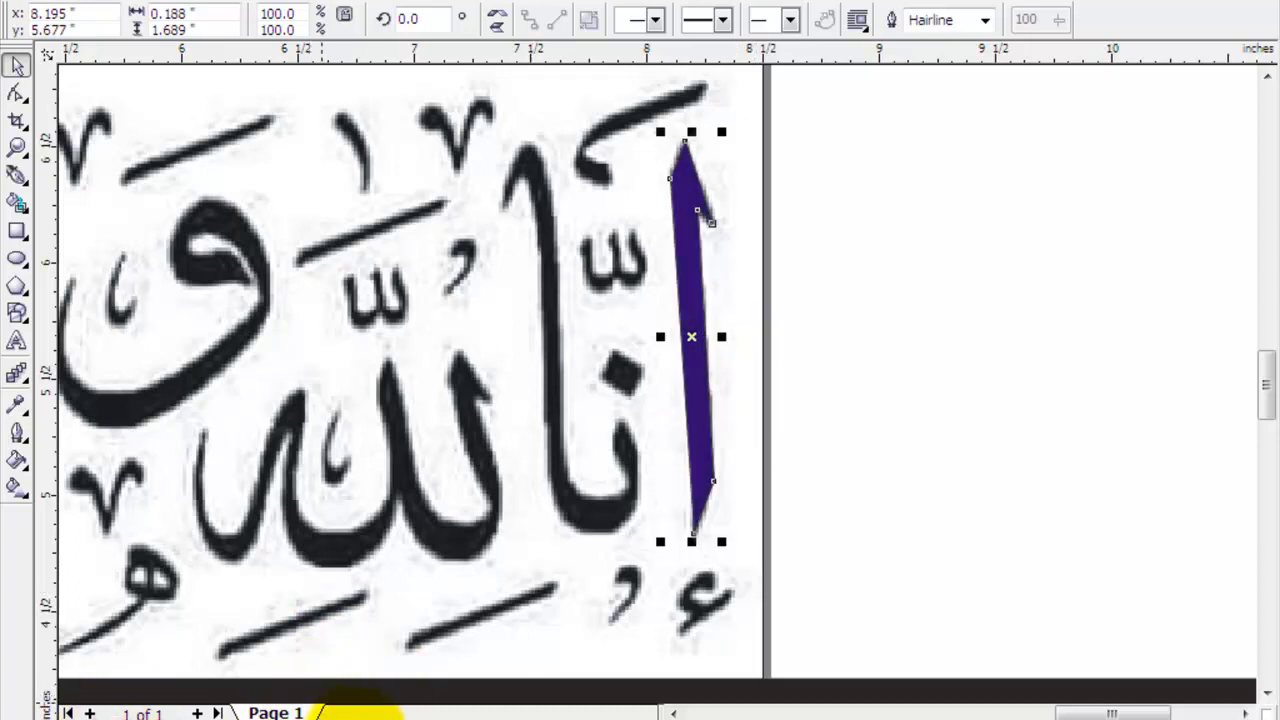
left_click(890, 262)
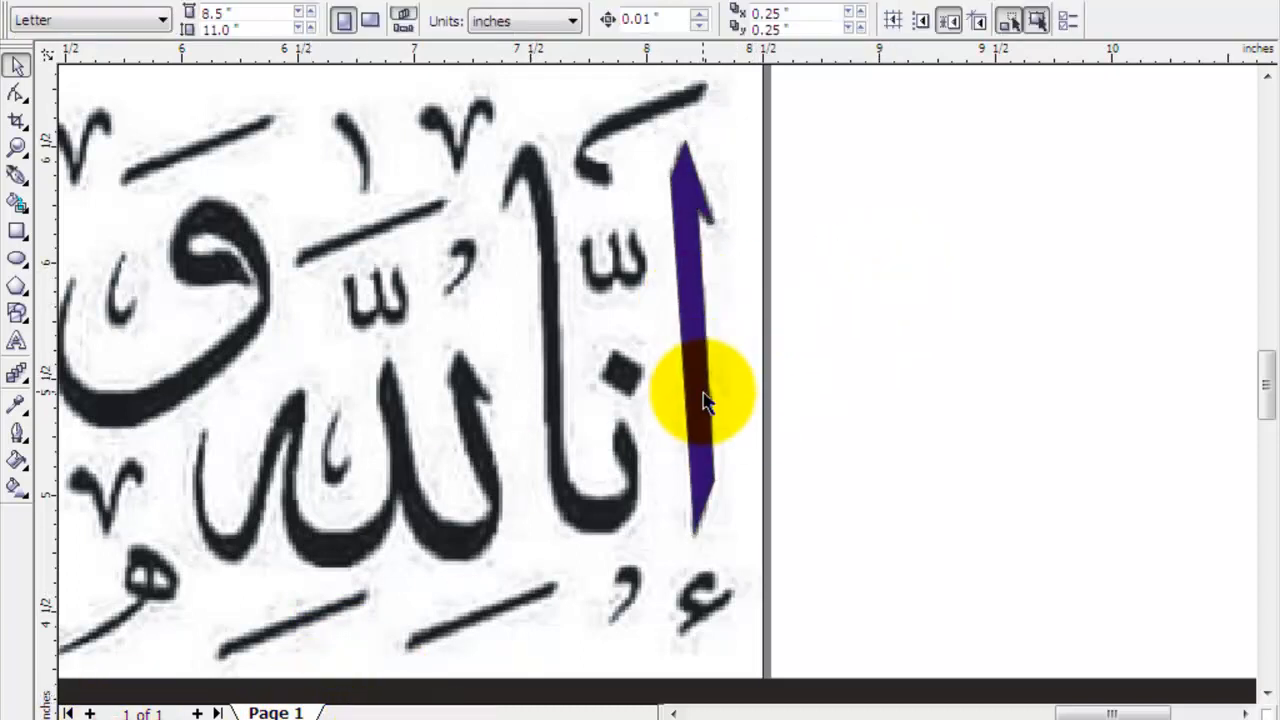
Step: Move the vector alif right, off the bitmap letter and onto the page edge, and fill it with bright blue
left_click(690, 337)
left_click_drag(694, 316, 782, 314)
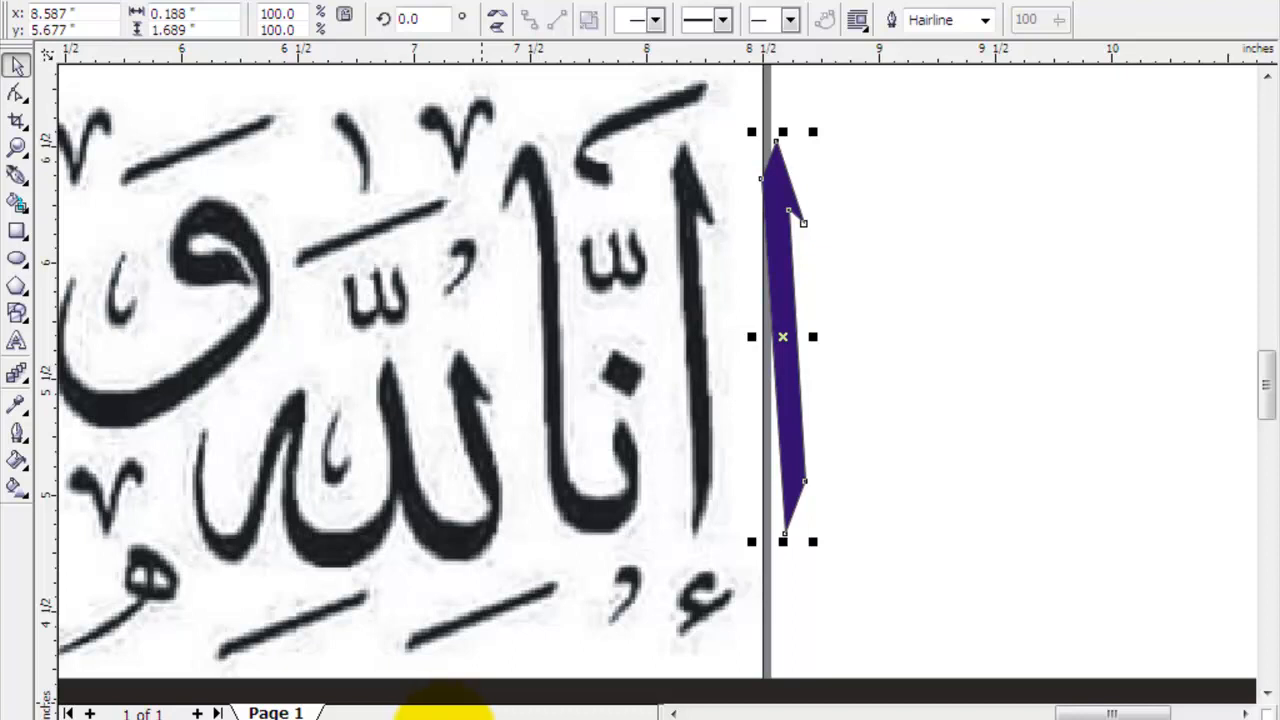
left_click(443, 708)
left_click(400, 712)
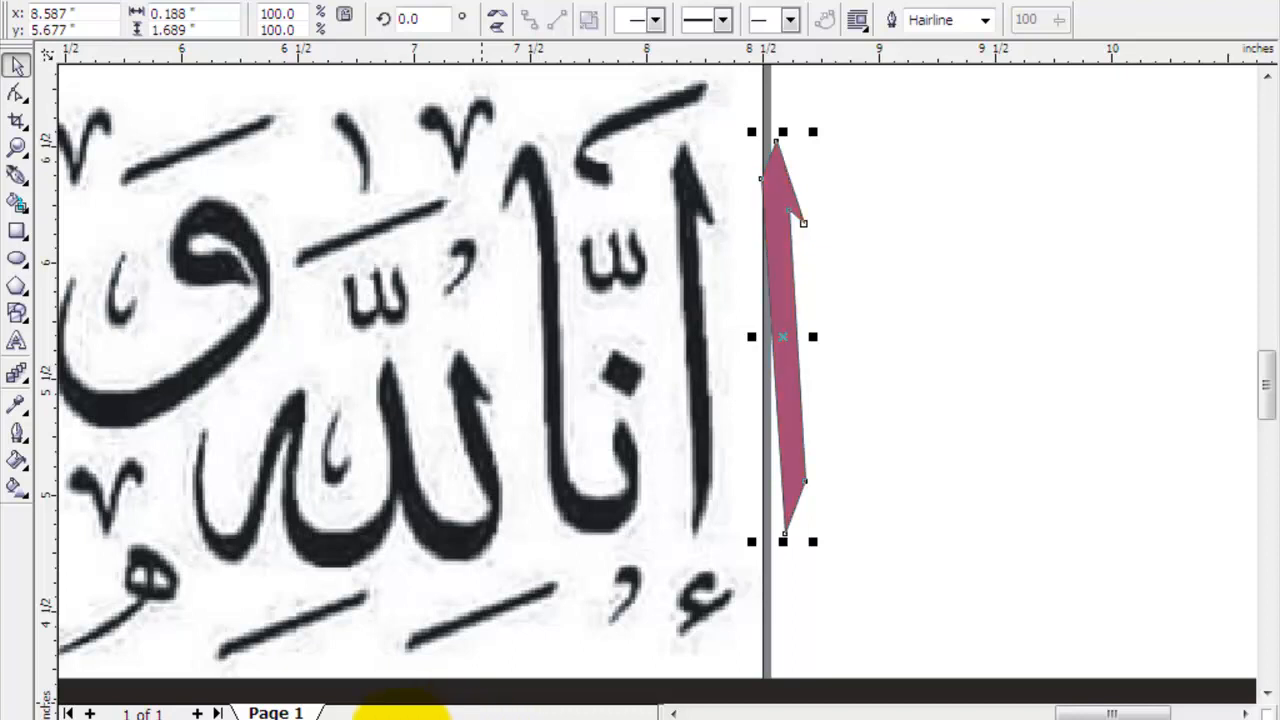
left_click(386, 712)
left_click(385, 712)
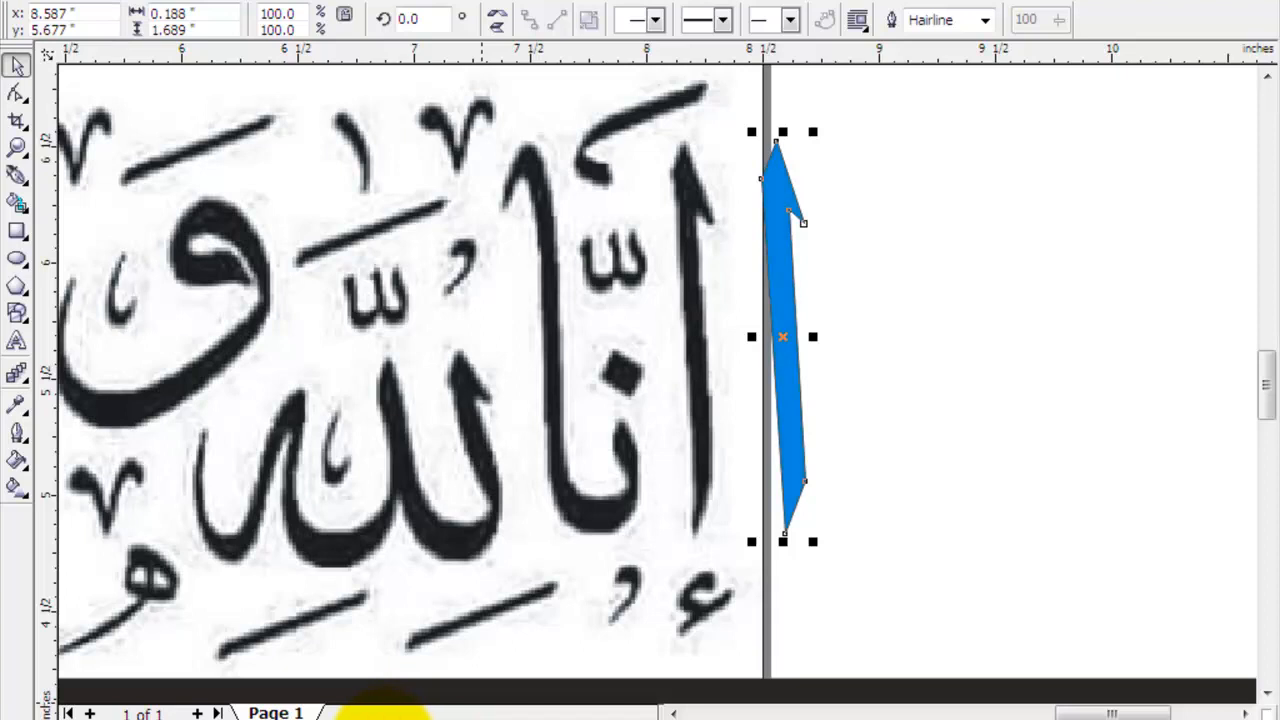
Step: Draw a closed straight-segment Pen outline with nodes at the stroke tips and joints of the word لله, about 1.29 by 0.63 inches
left_click(17, 175)
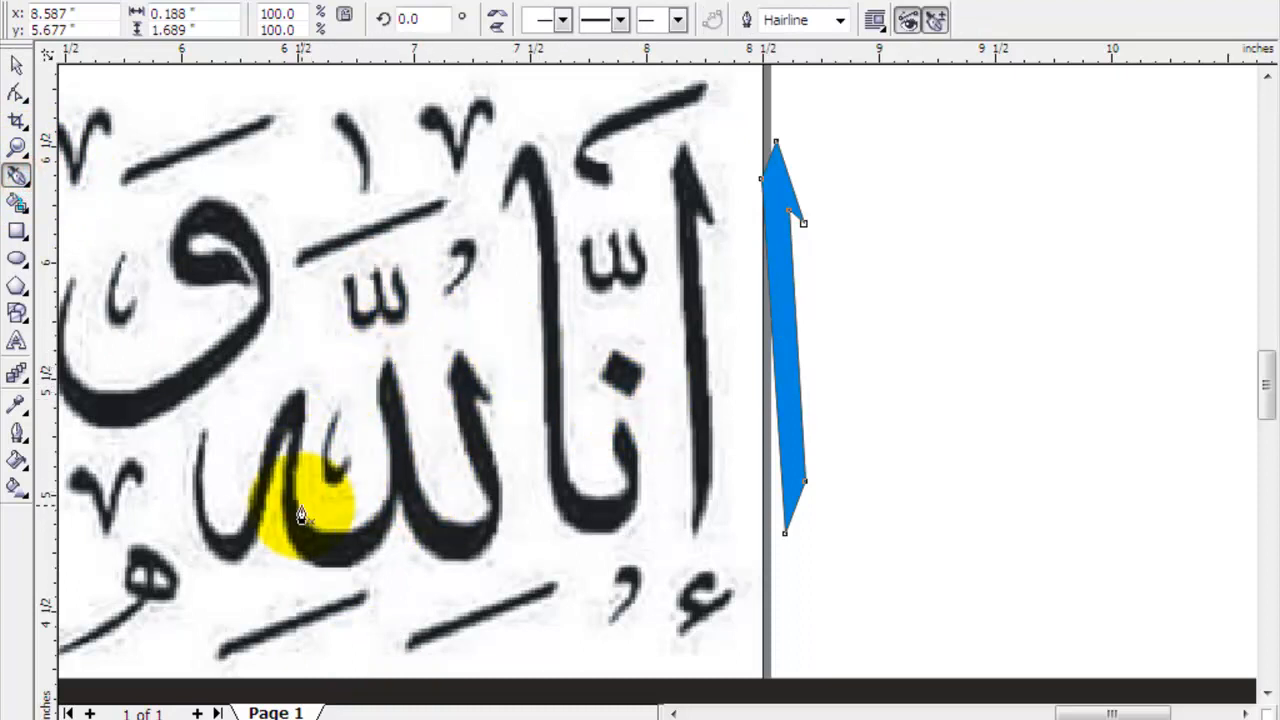
scroll(301, 507, "up", 1)
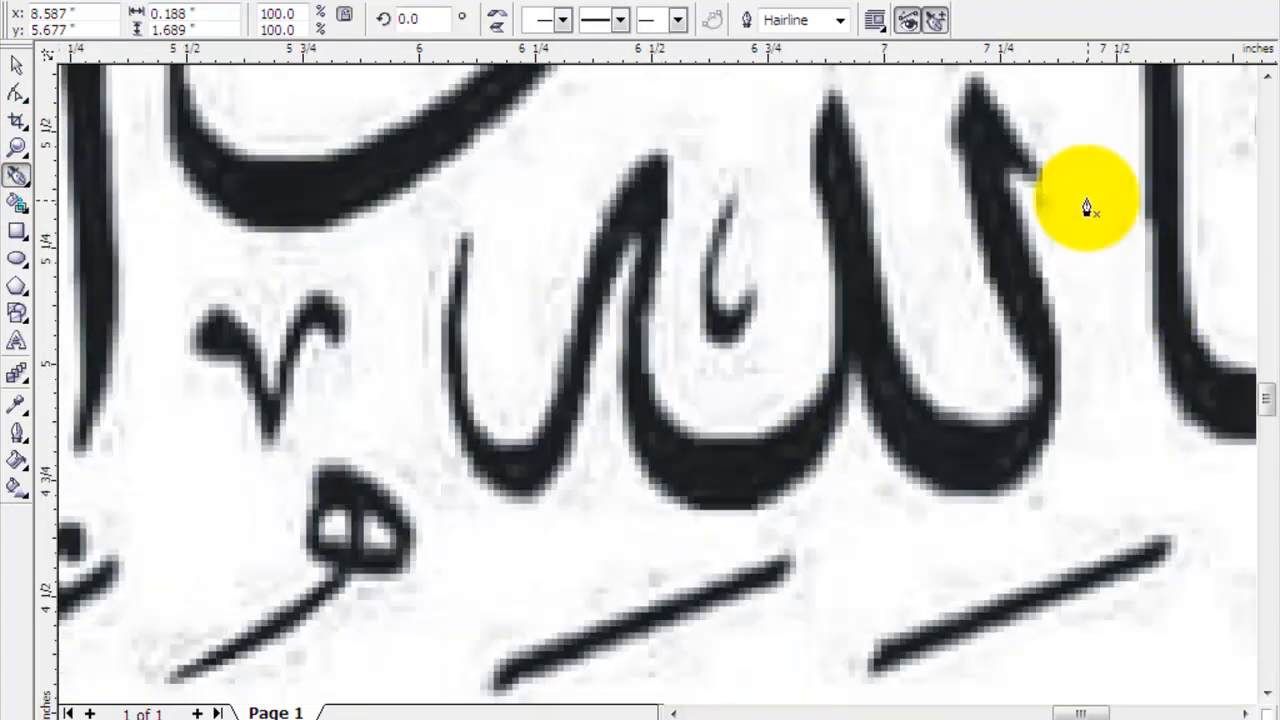
left_click(1010, 172)
left_click(1060, 333)
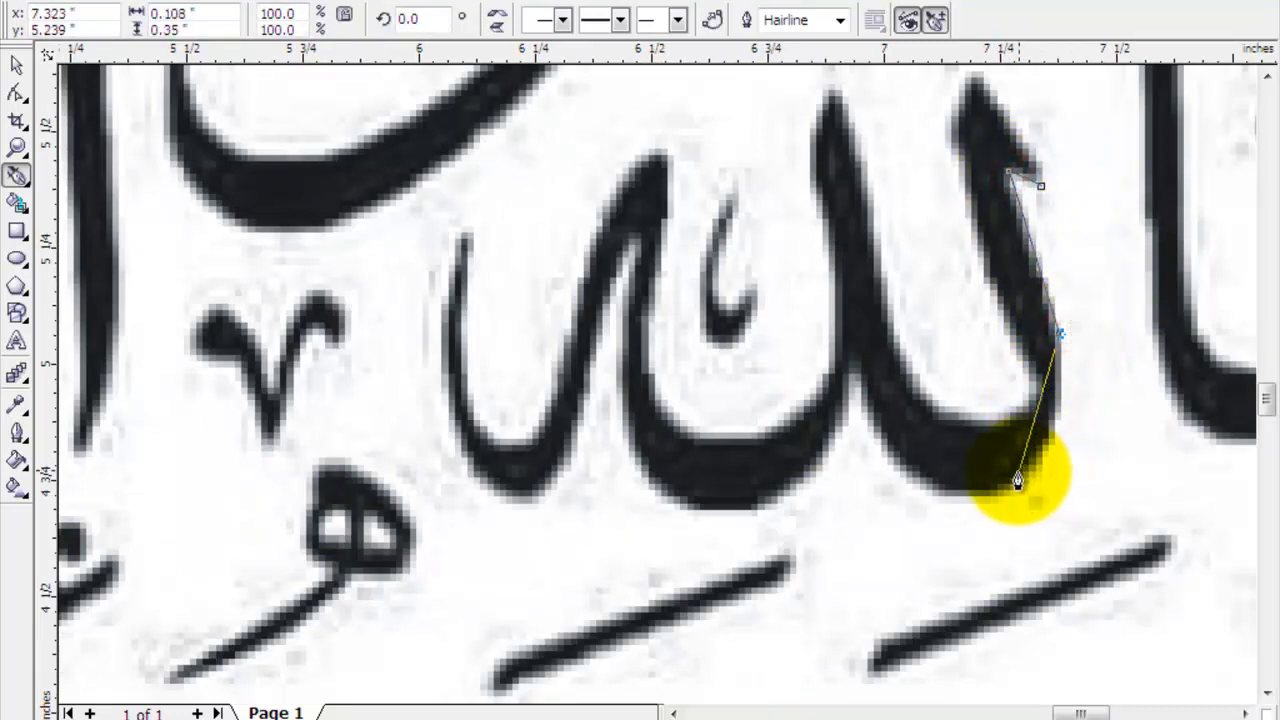
left_click(859, 357)
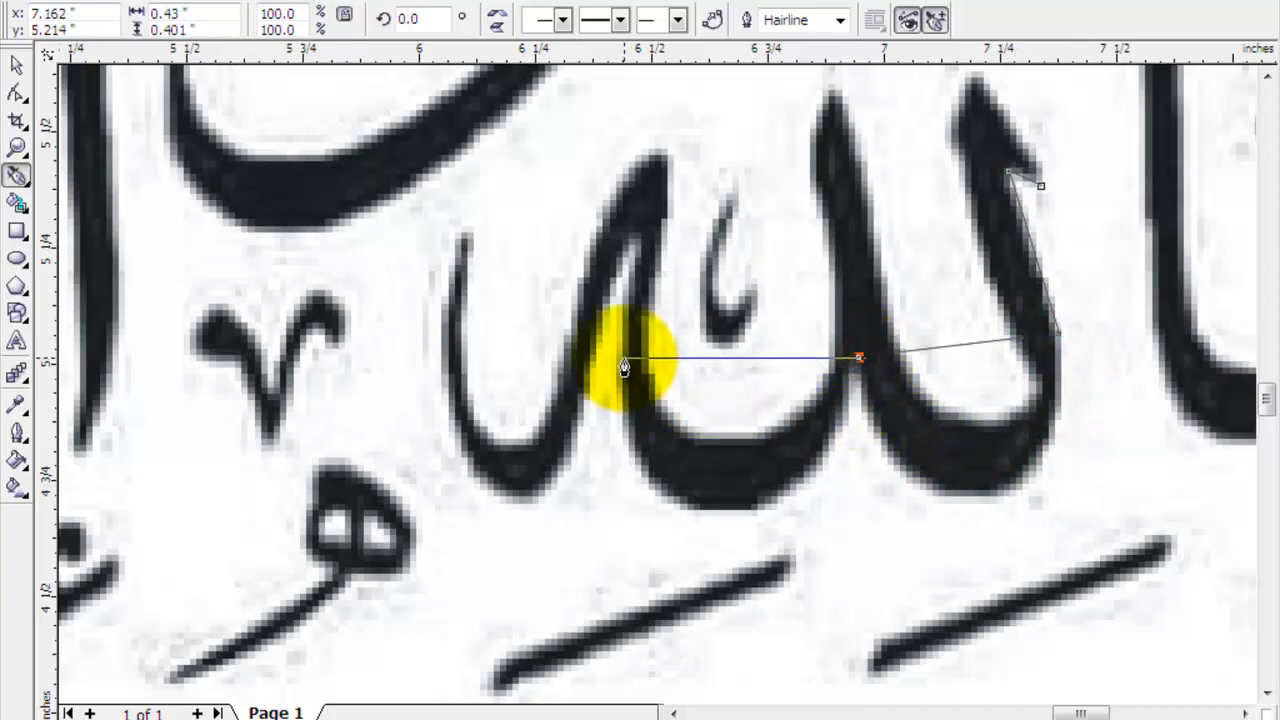
left_click(639, 238)
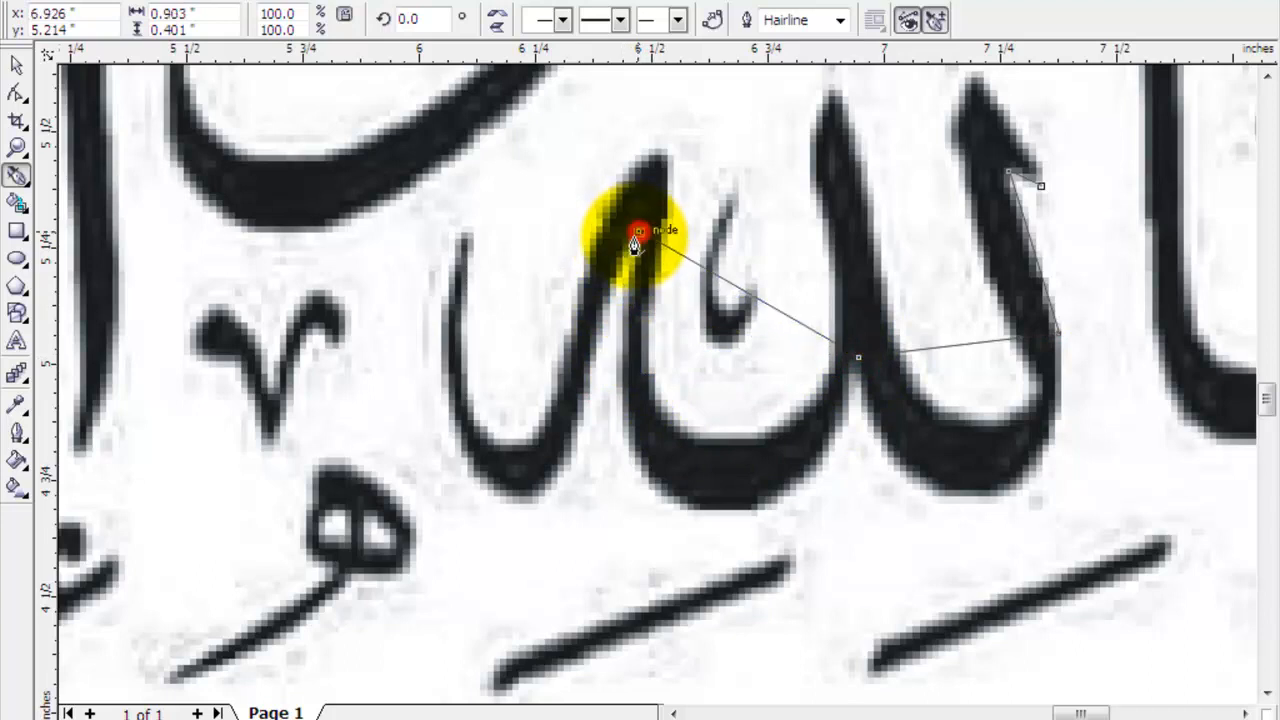
left_click(458, 236)
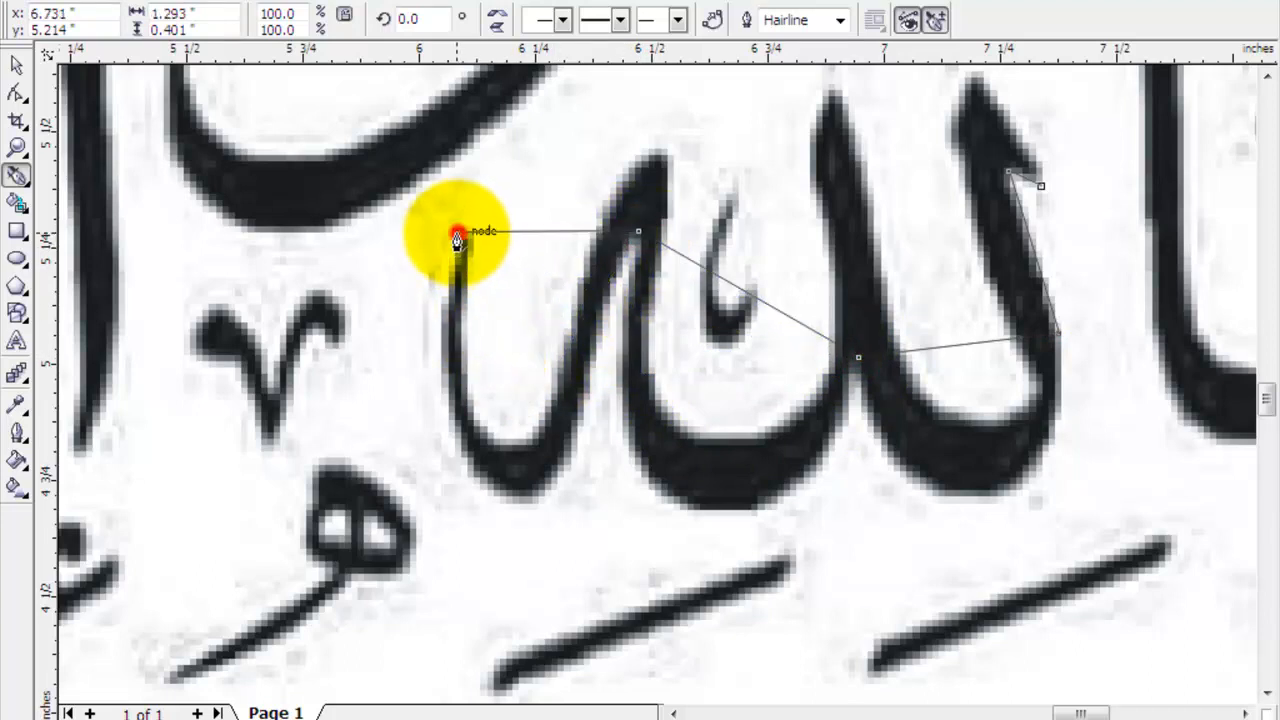
left_click(472, 242)
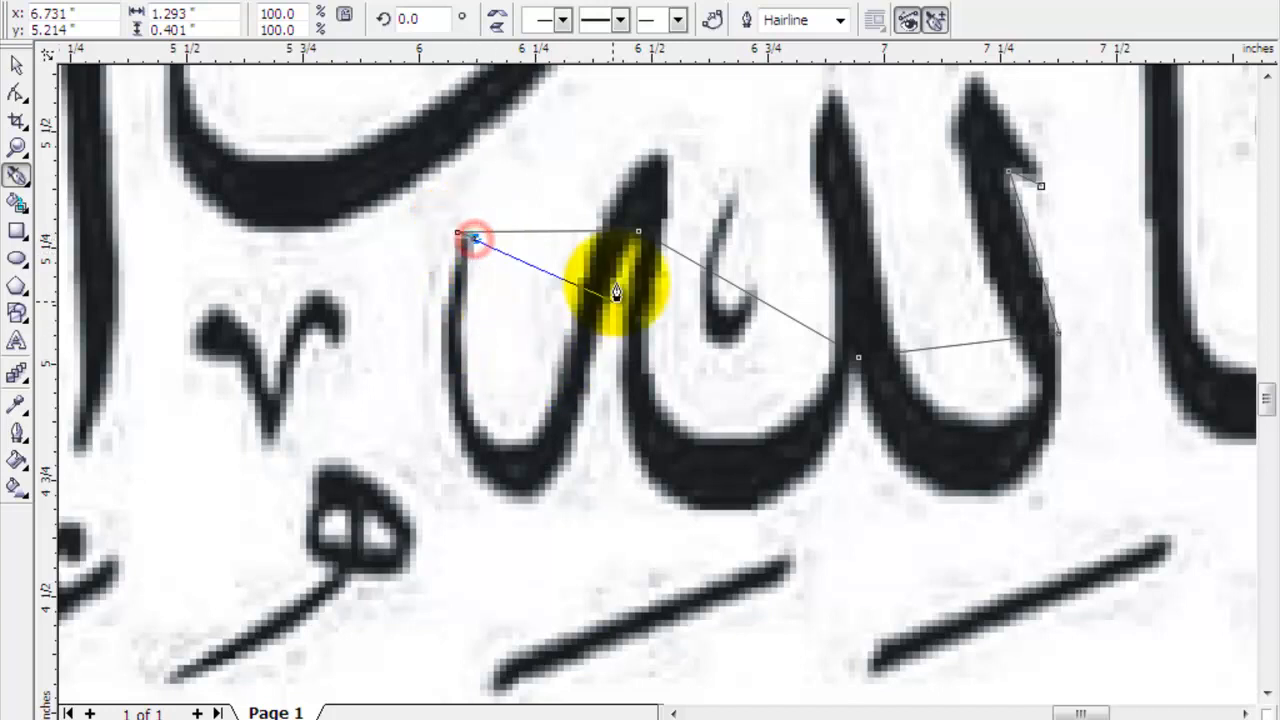
left_click(640, 158)
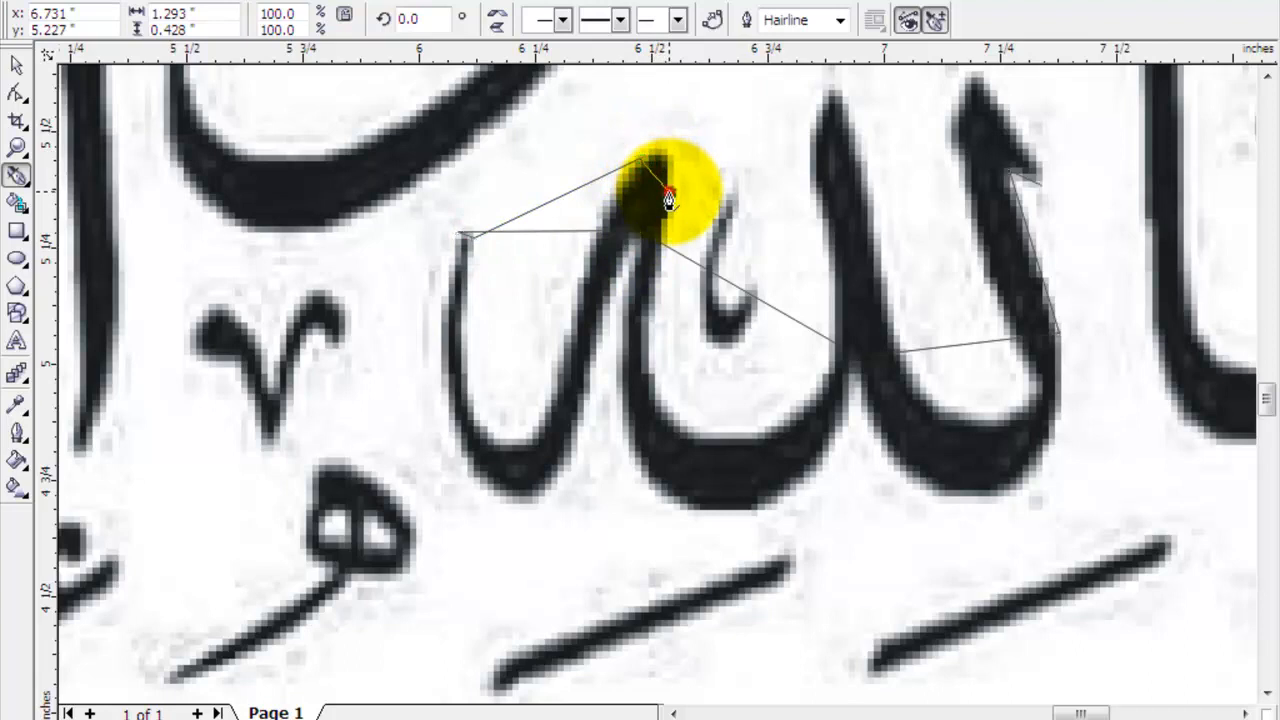
left_click(668, 191)
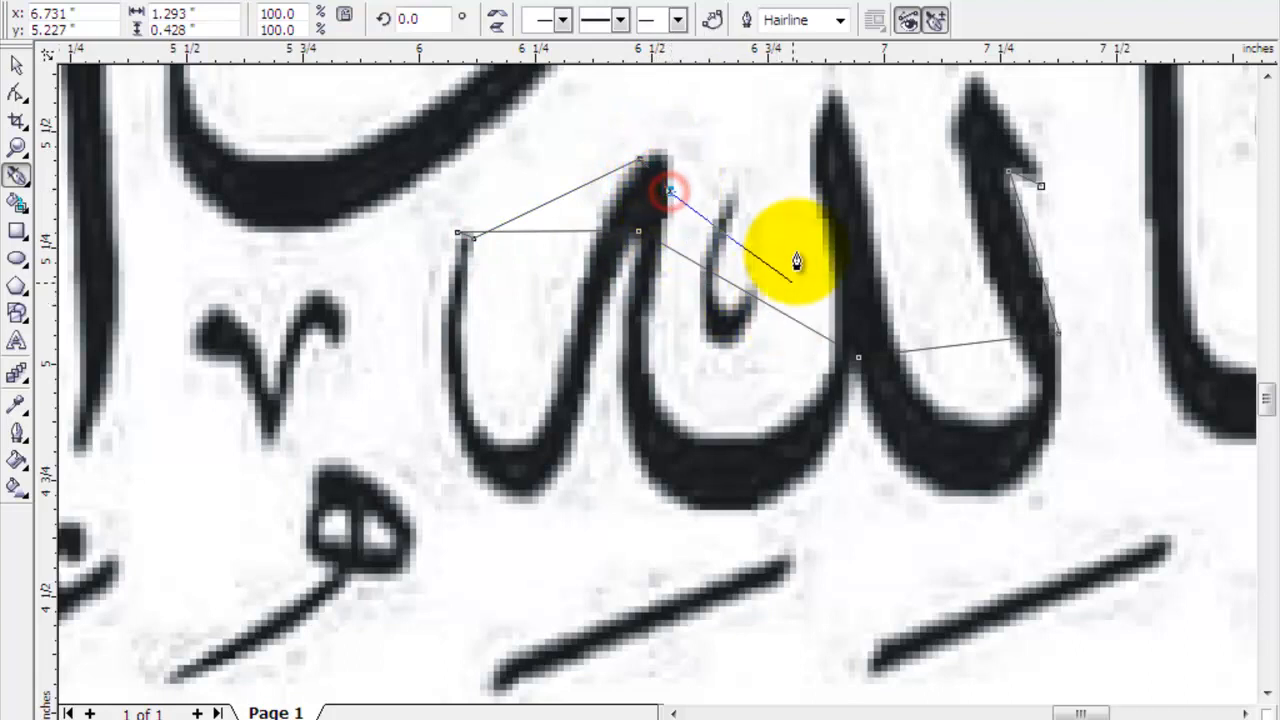
left_click(816, 146)
left_click(833, 88)
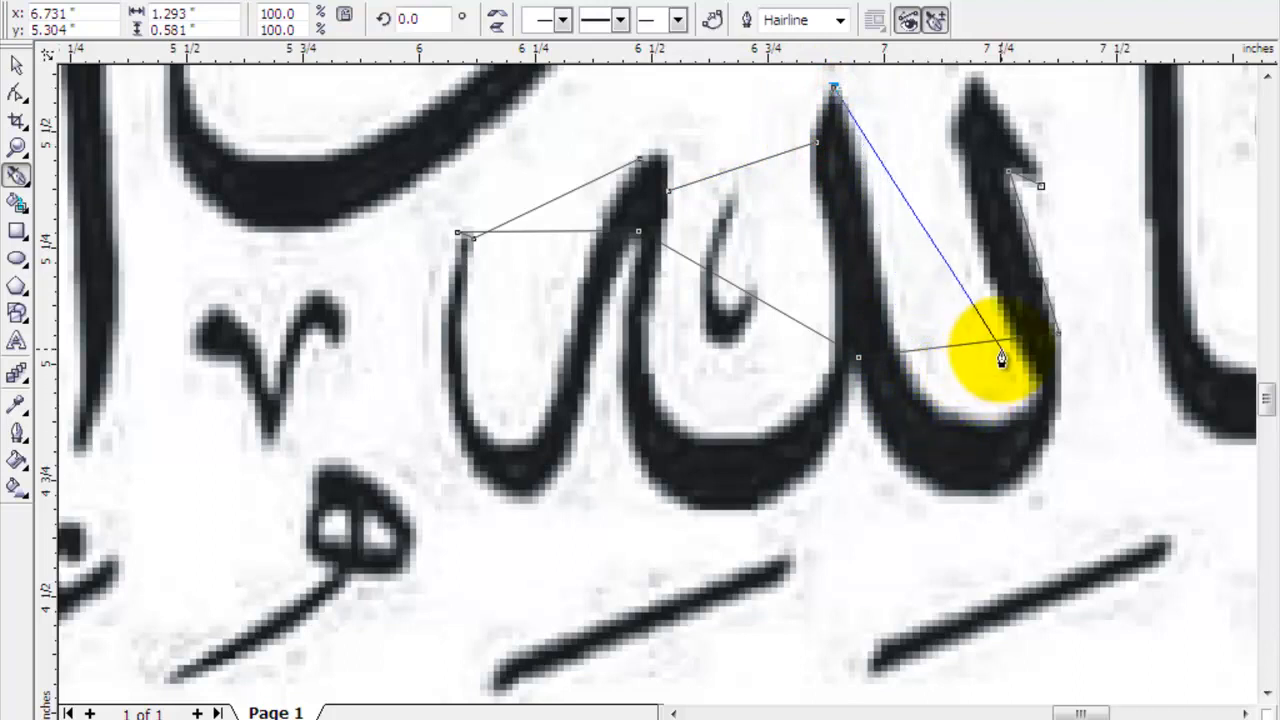
left_click(888, 310)
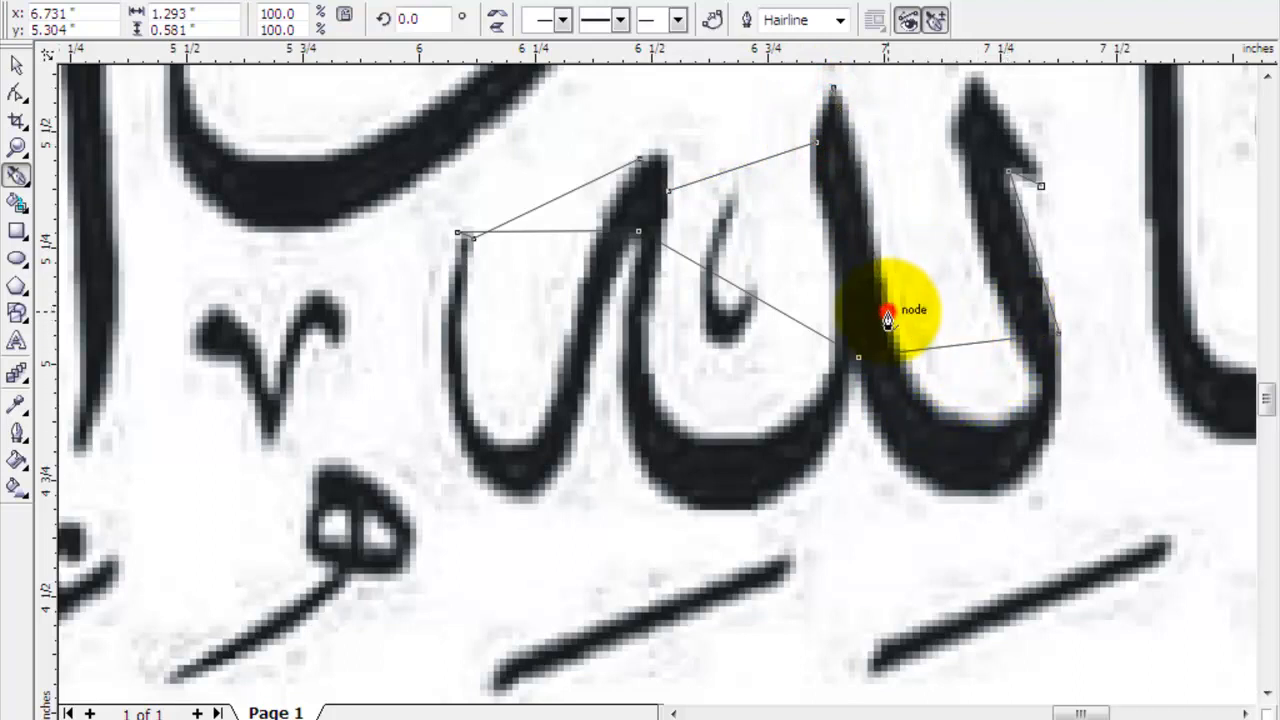
left_click(999, 300)
left_click(948, 141)
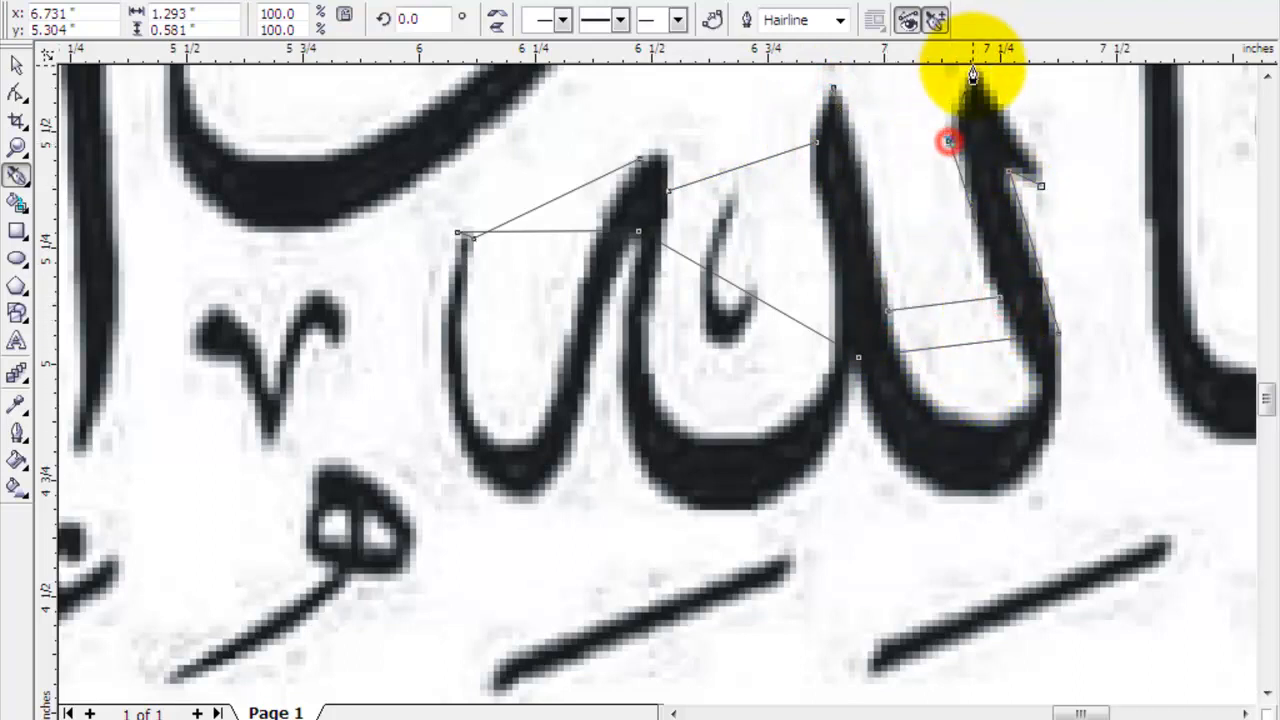
left_click(972, 72)
left_click(1041, 185)
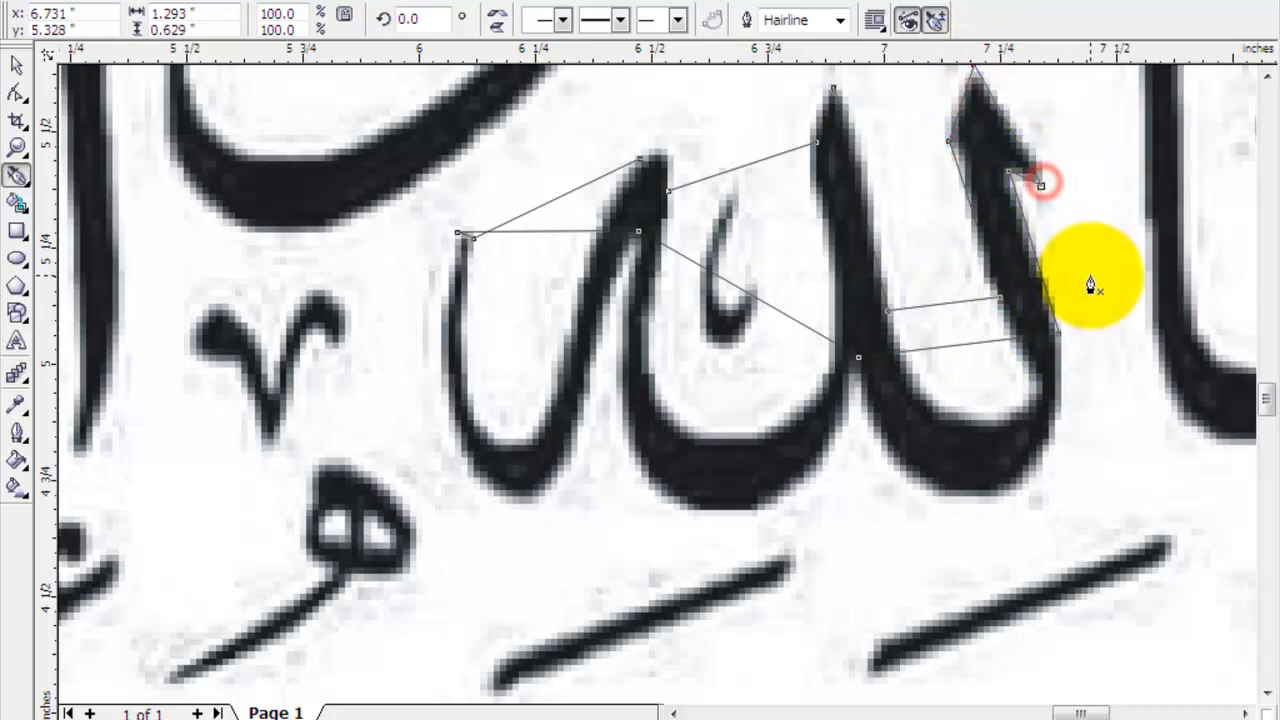
Step: Select all nodes of the outline around the word لله with the Shape tool and convert its straight segments to curves
left_click(16, 93)
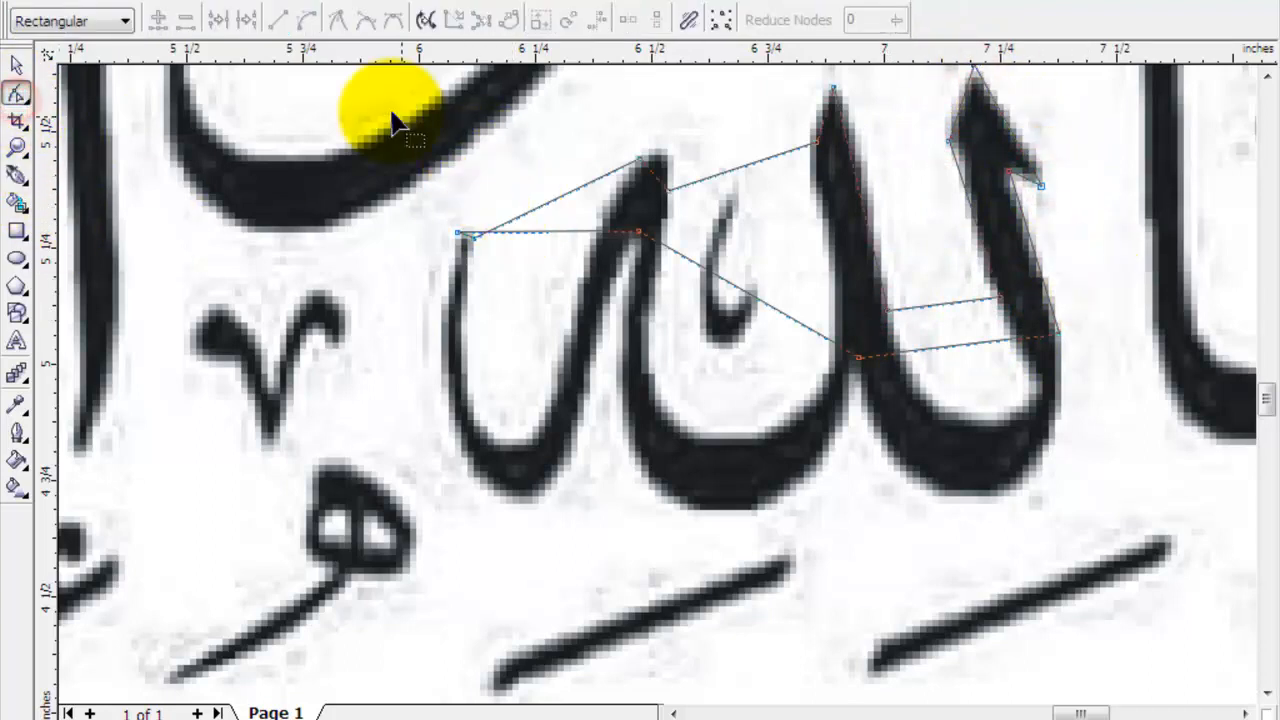
left_click_drag(329, 89, 891, 214)
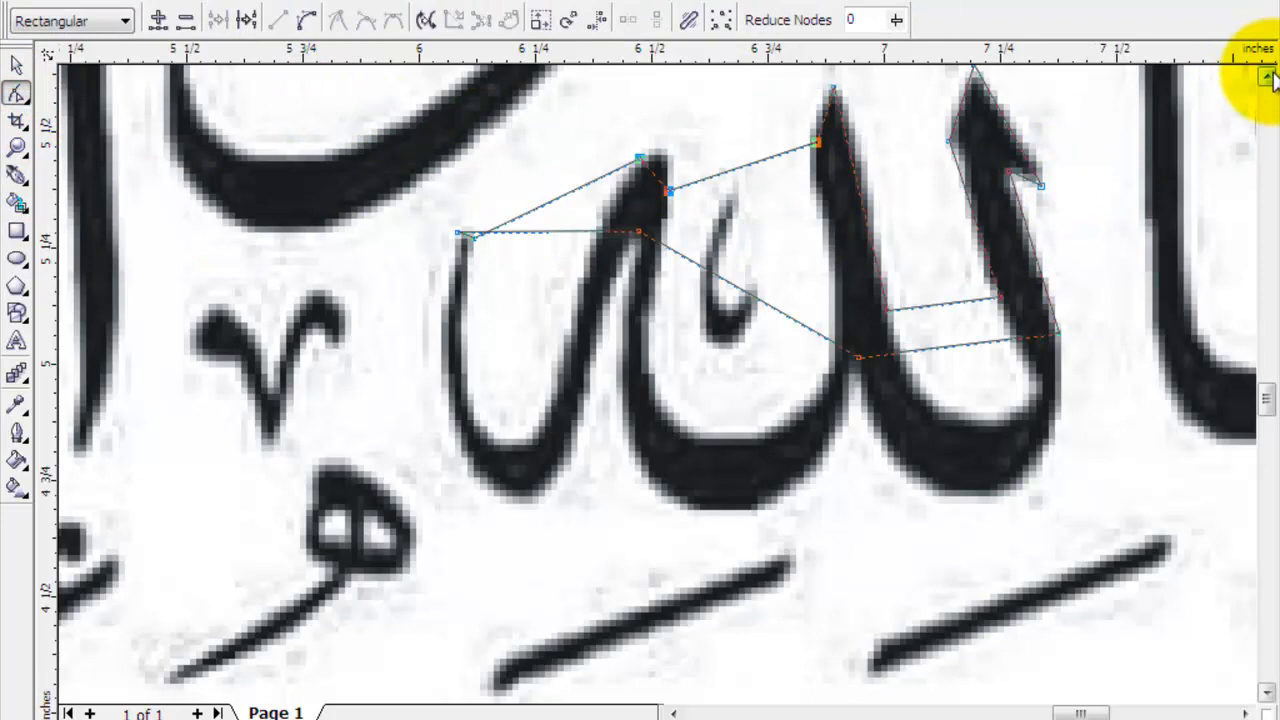
left_click(1266, 76)
left_click_drag(364, 107, 1133, 520)
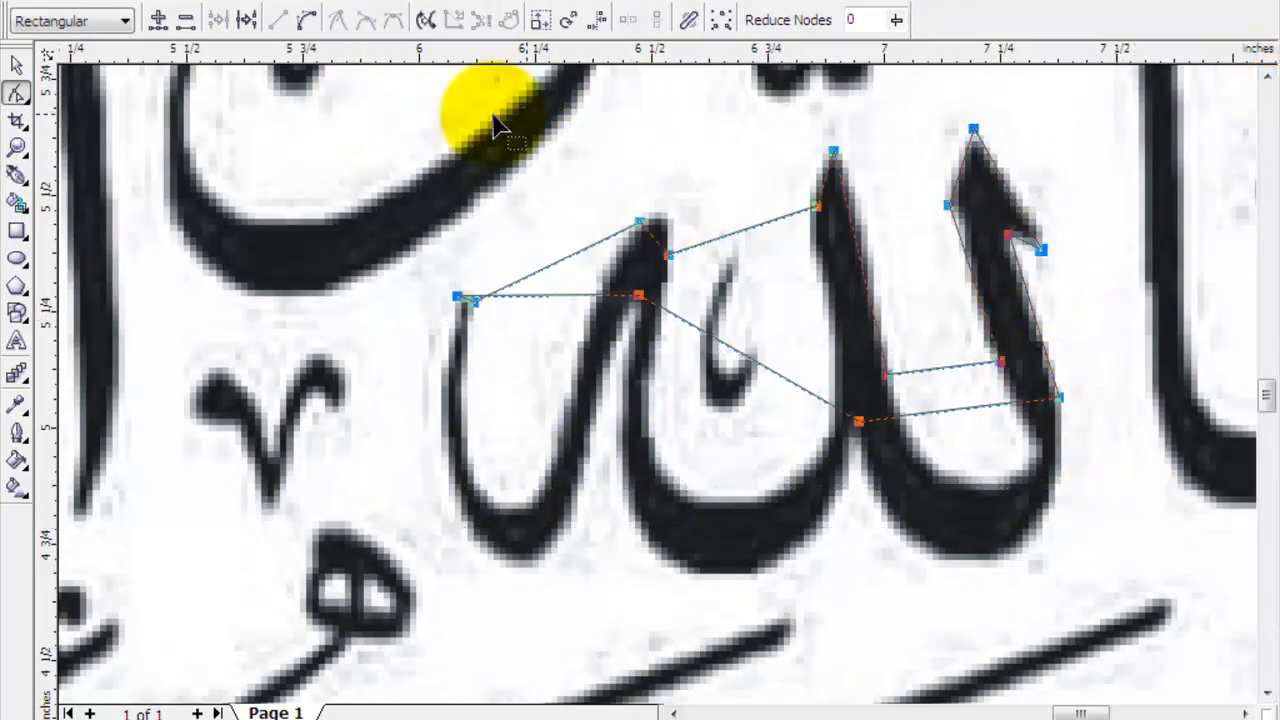
left_click(305, 22)
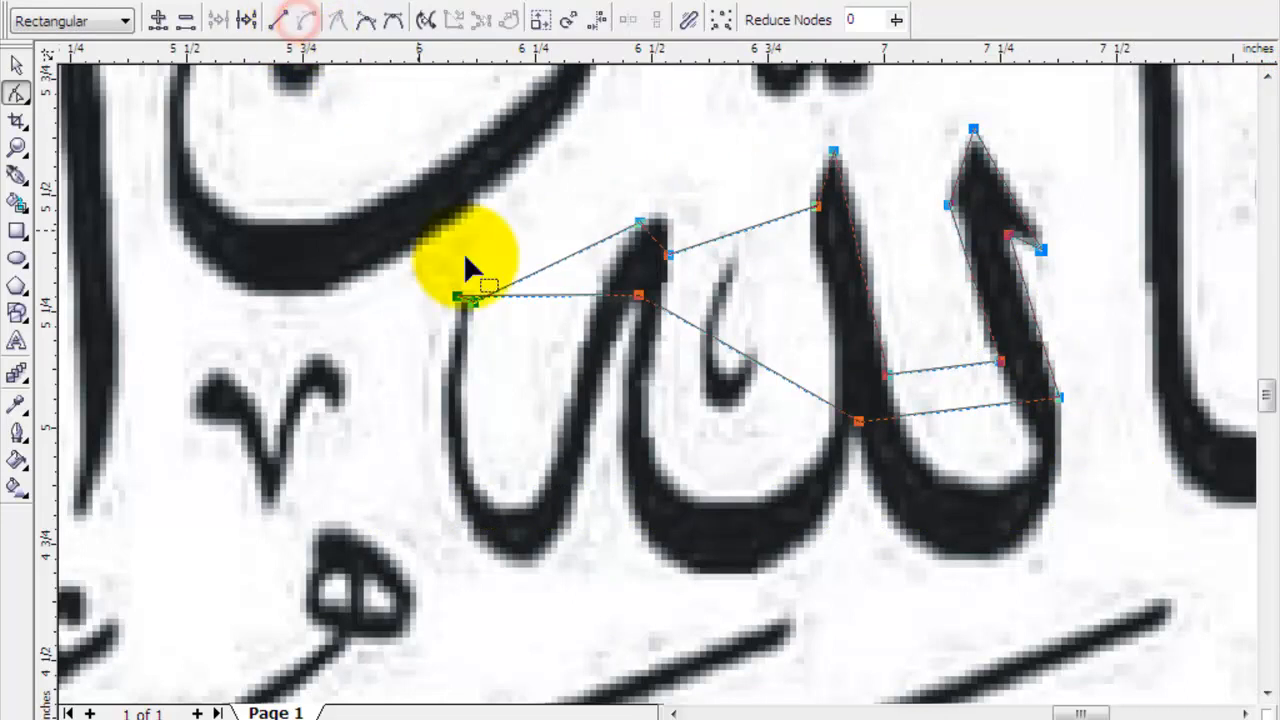
Step: Bend the segment beneath the middle bowl of لله and adjust its end handles so the curve follows the bowl's outer bottom edge
left_click(566, 295)
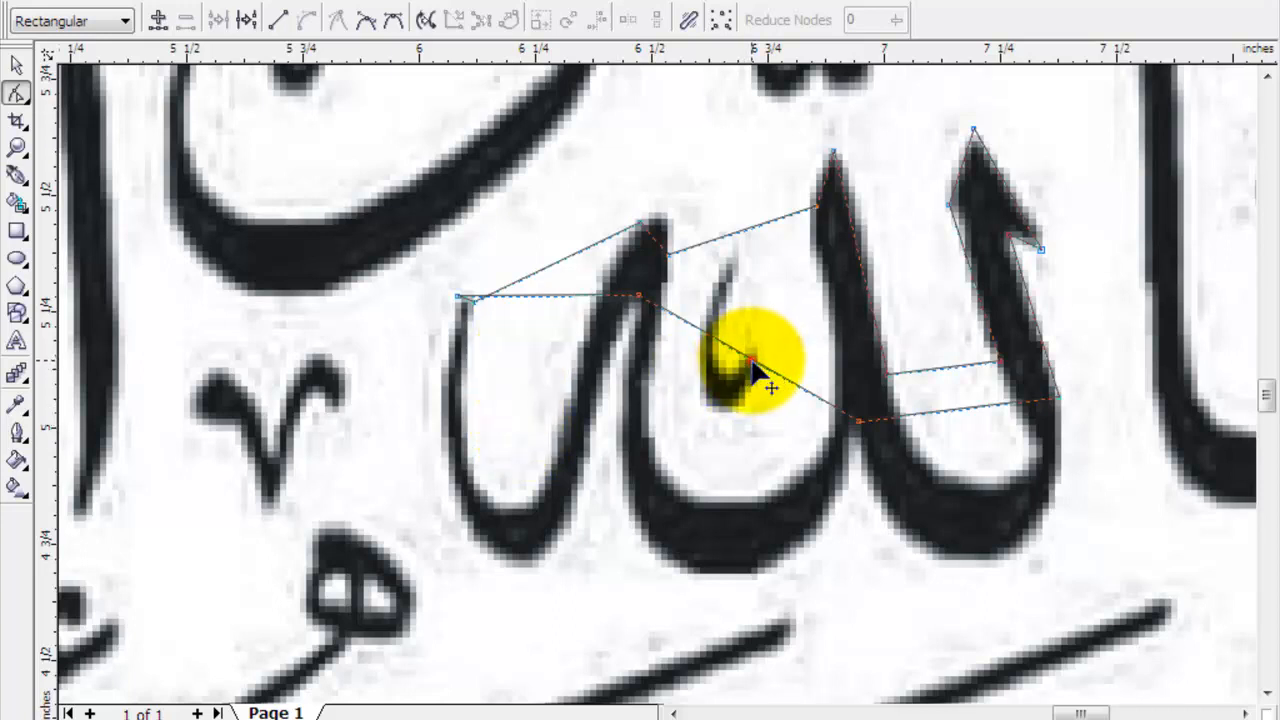
left_click_drag(752, 372, 659, 563)
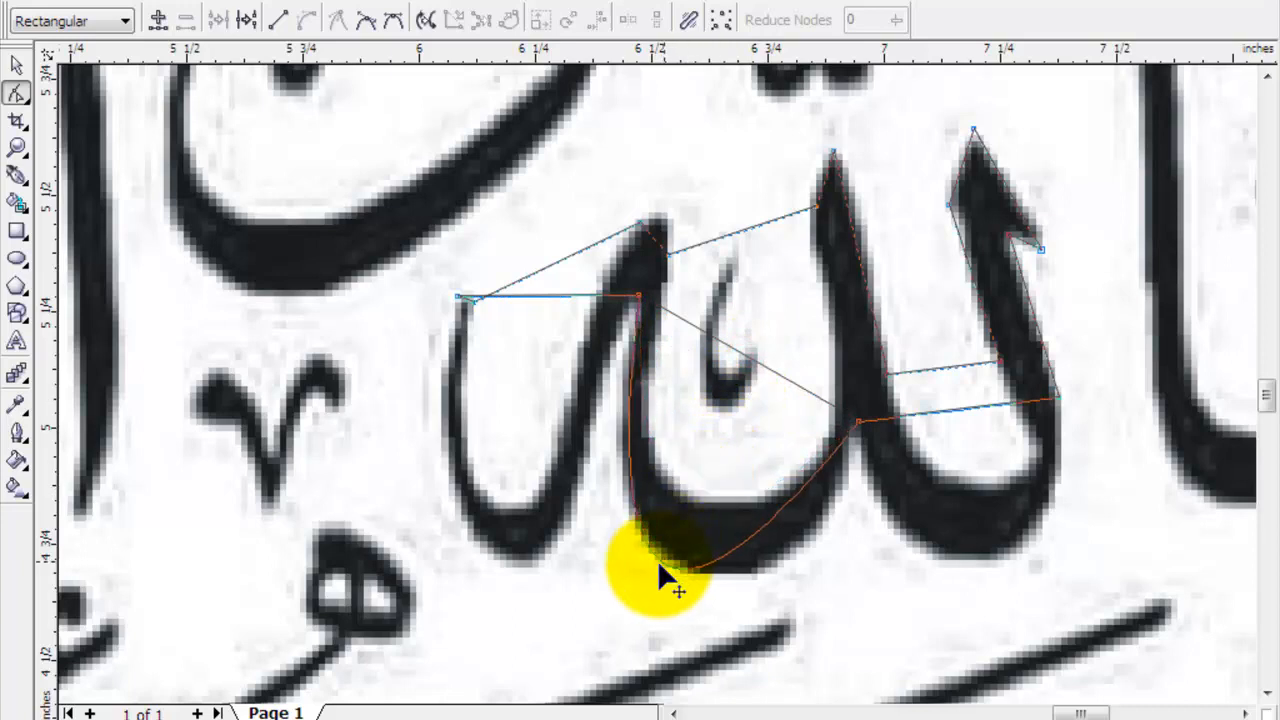
left_click(859, 422)
left_click_drag(859, 423, 821, 657)
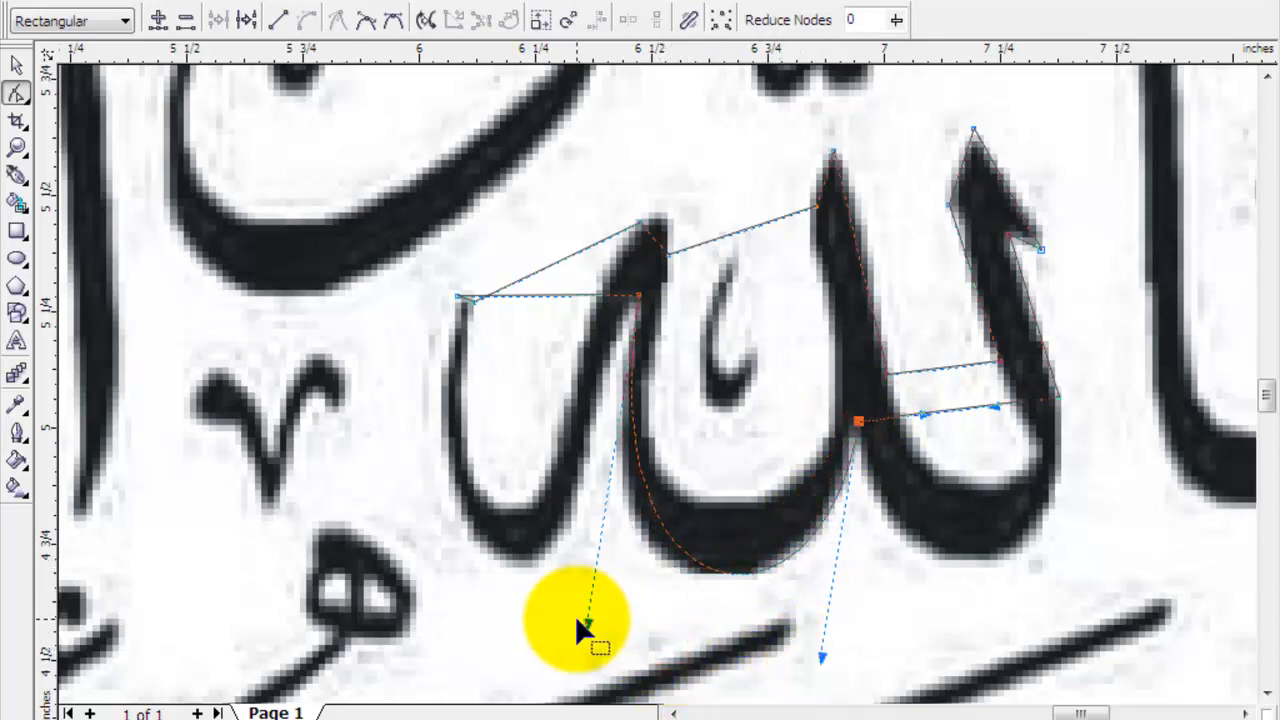
left_click_drag(579, 626, 543, 636)
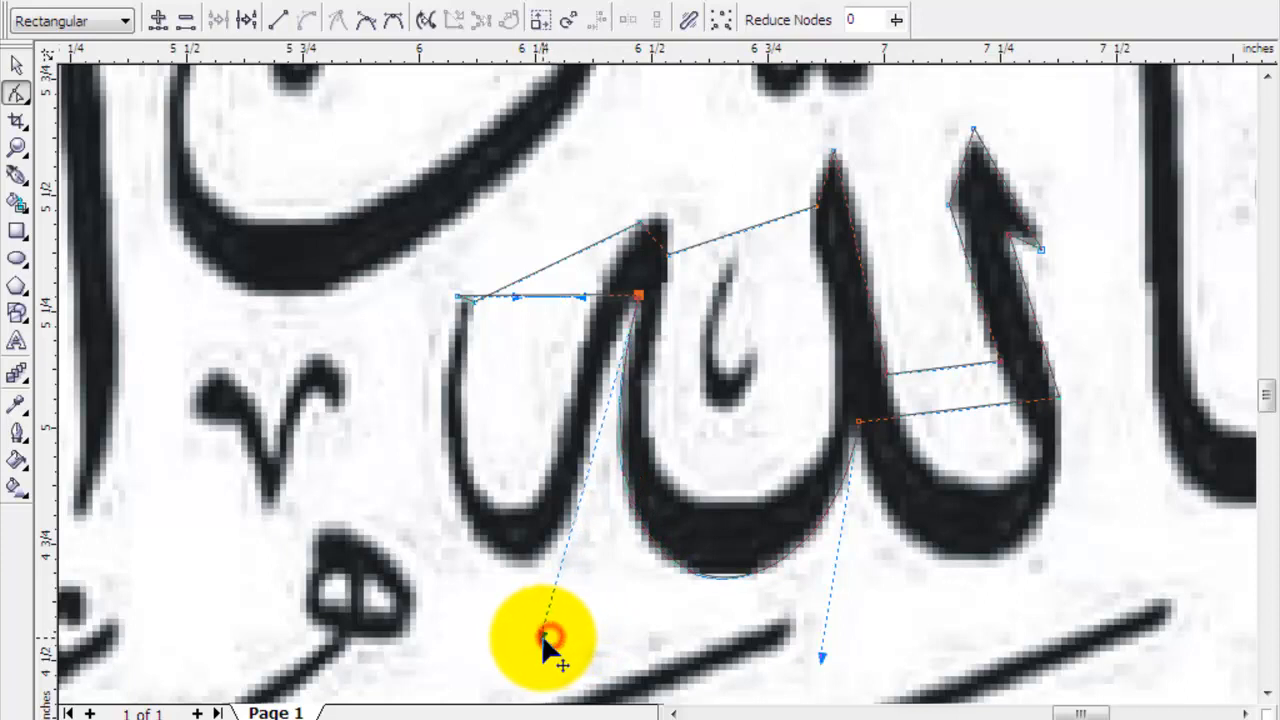
Step: Bend the lower segment of the rightmost bowl downward and adjust both handles to follow the letter's outer bottom edge
left_click(962, 410)
left_click_drag(978, 545, 947, 565)
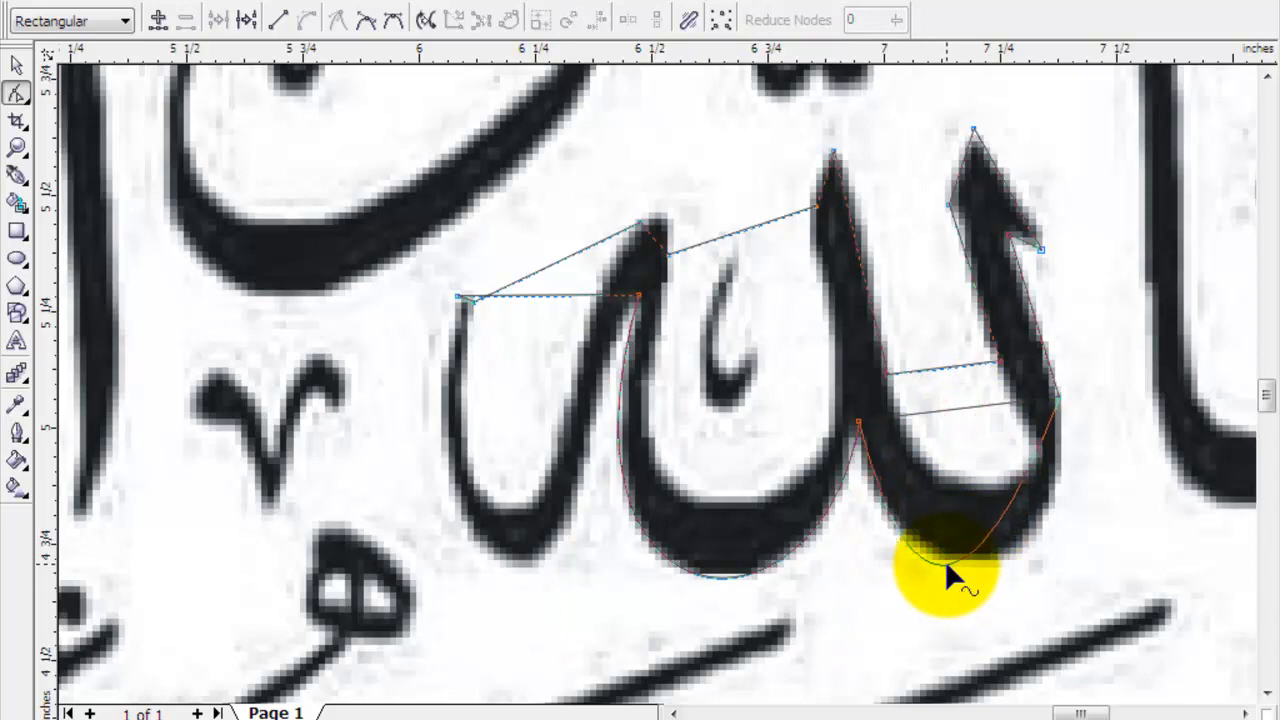
left_click(1057, 400)
left_click_drag(970, 626, 1078, 616)
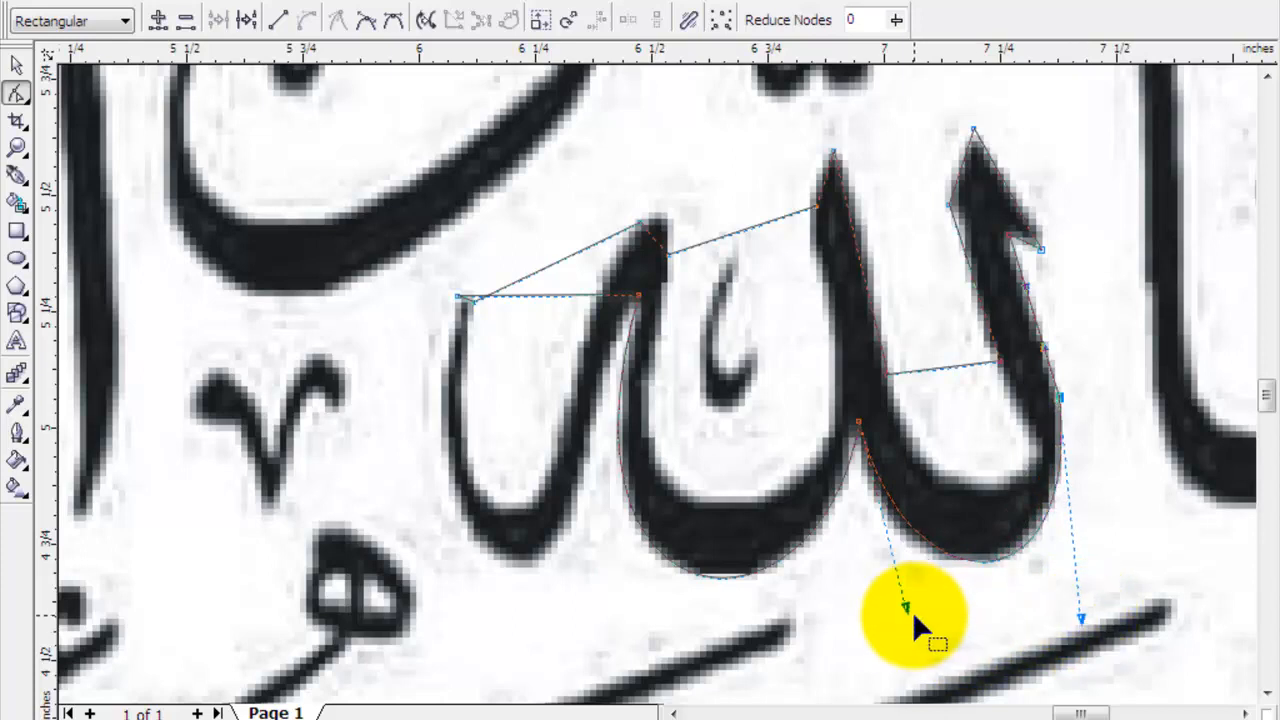
left_click_drag(906, 609, 879, 617)
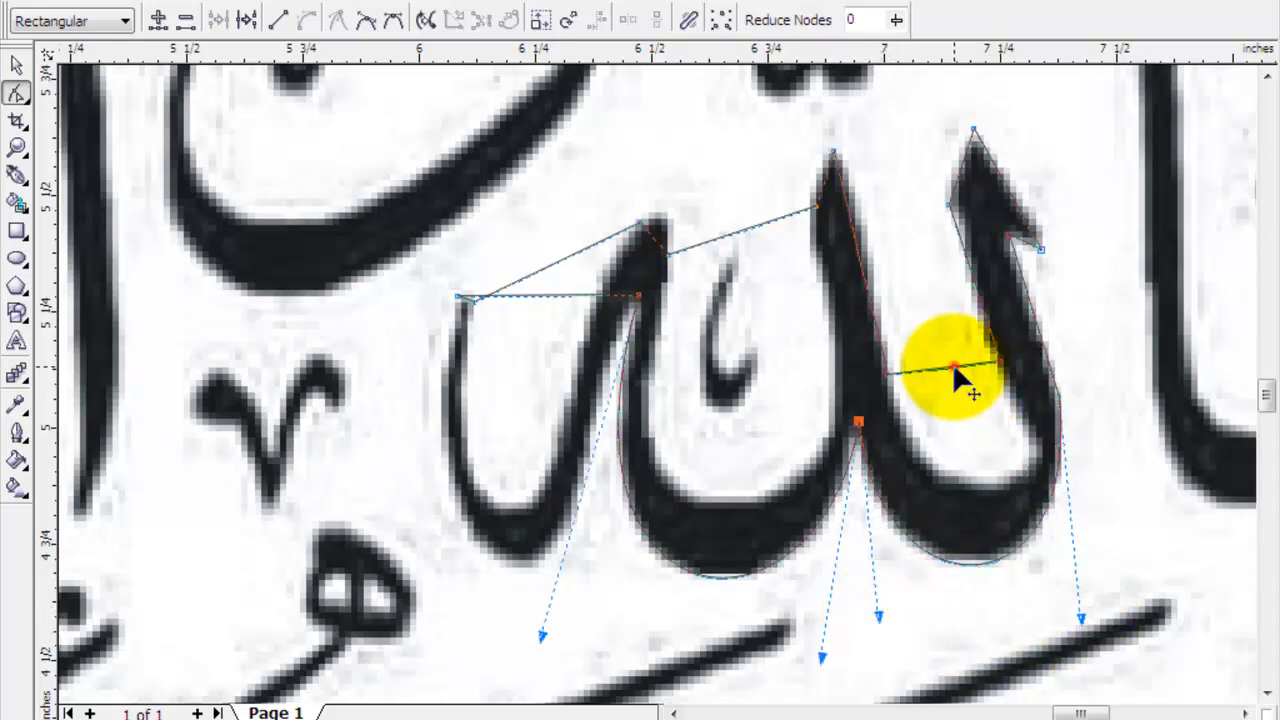
Step: Curve the upper segment of the rightmost bowl down along the letter's inner edge and adjust its handles
left_click_drag(952, 367, 1006, 491)
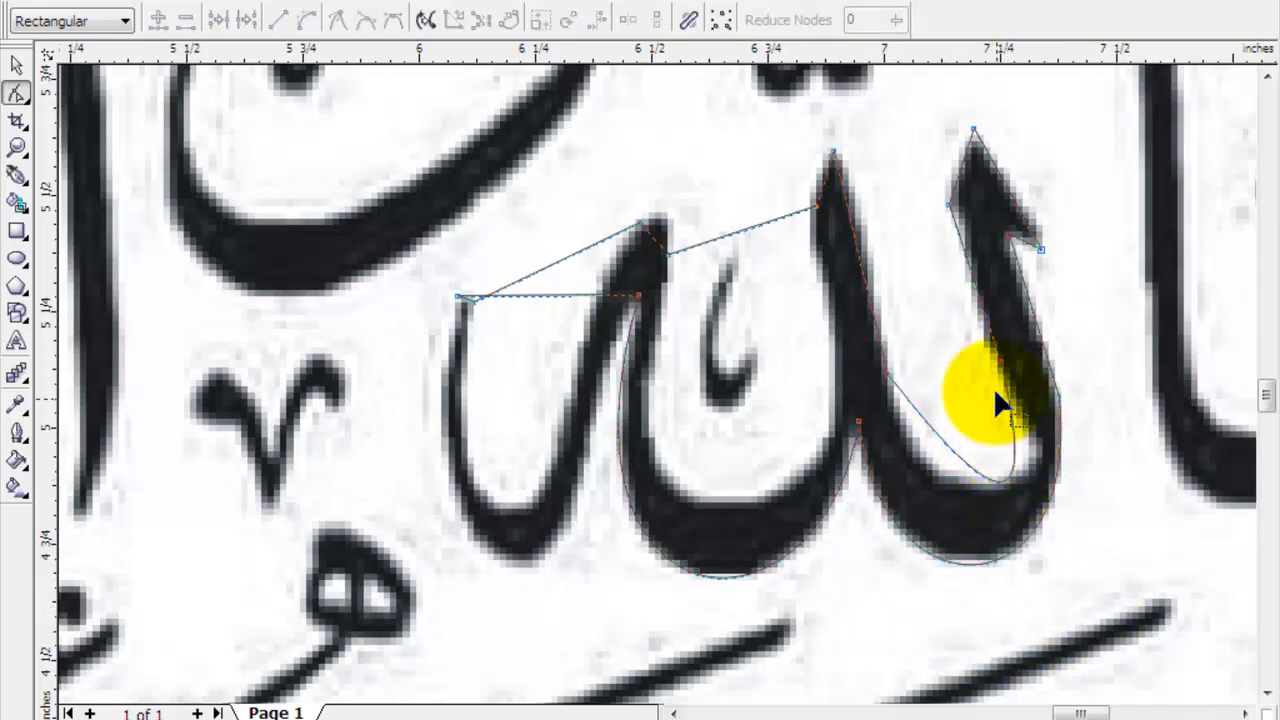
left_click(1000, 362)
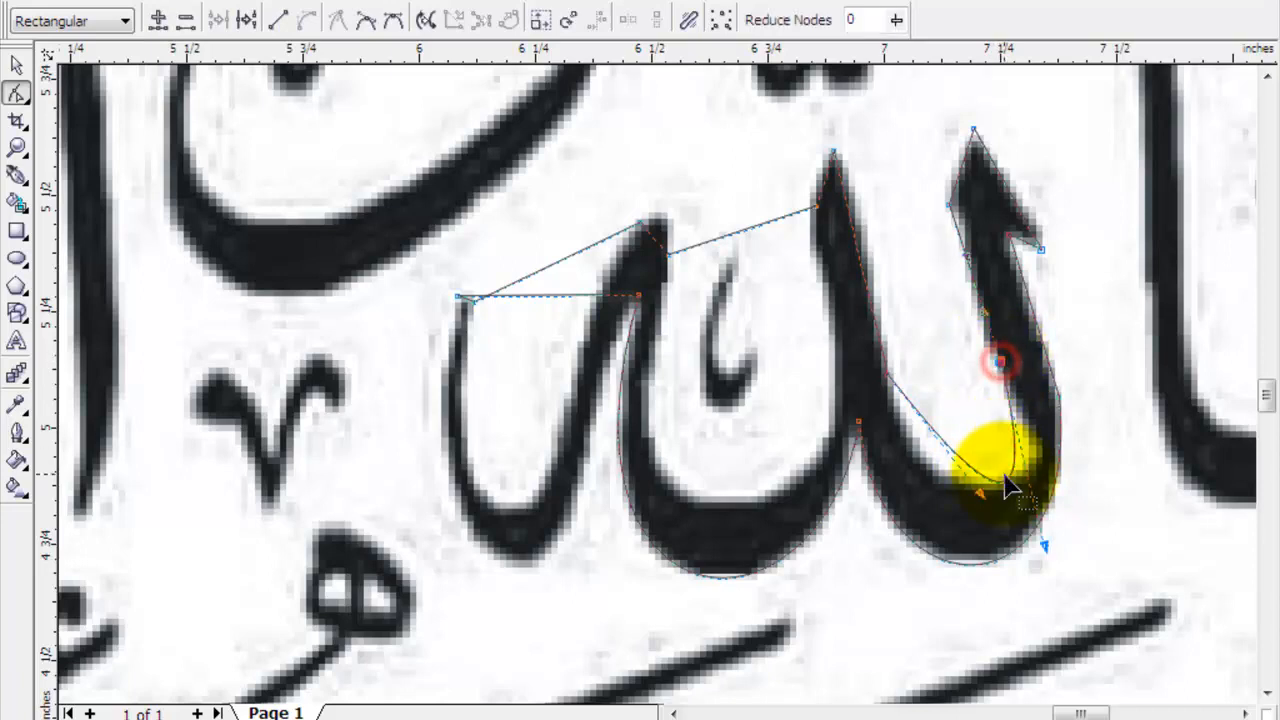
left_click_drag(980, 496, 1098, 529)
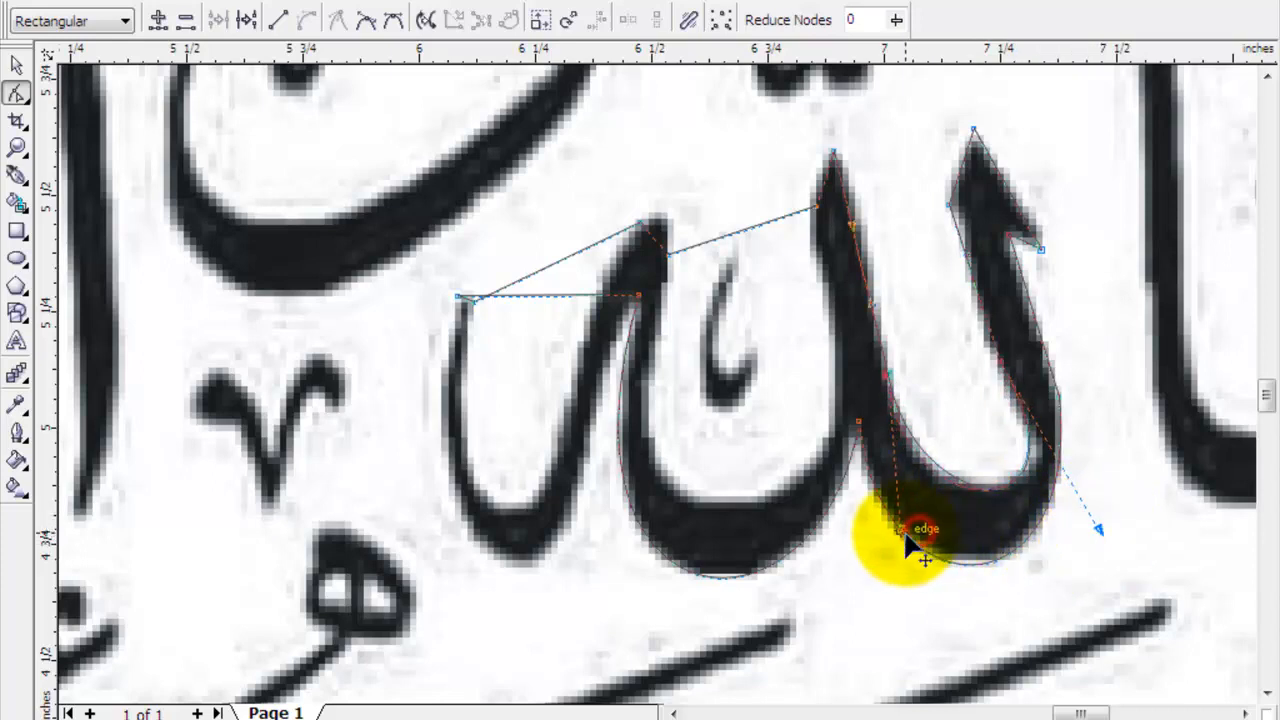
Step: Curve the segment between the two middle strokes down along the middle bowl's inner edge, and round the tip of the shorter stroke
left_click(734, 234)
left_click_drag(735, 240, 706, 420)
left_click(668, 251)
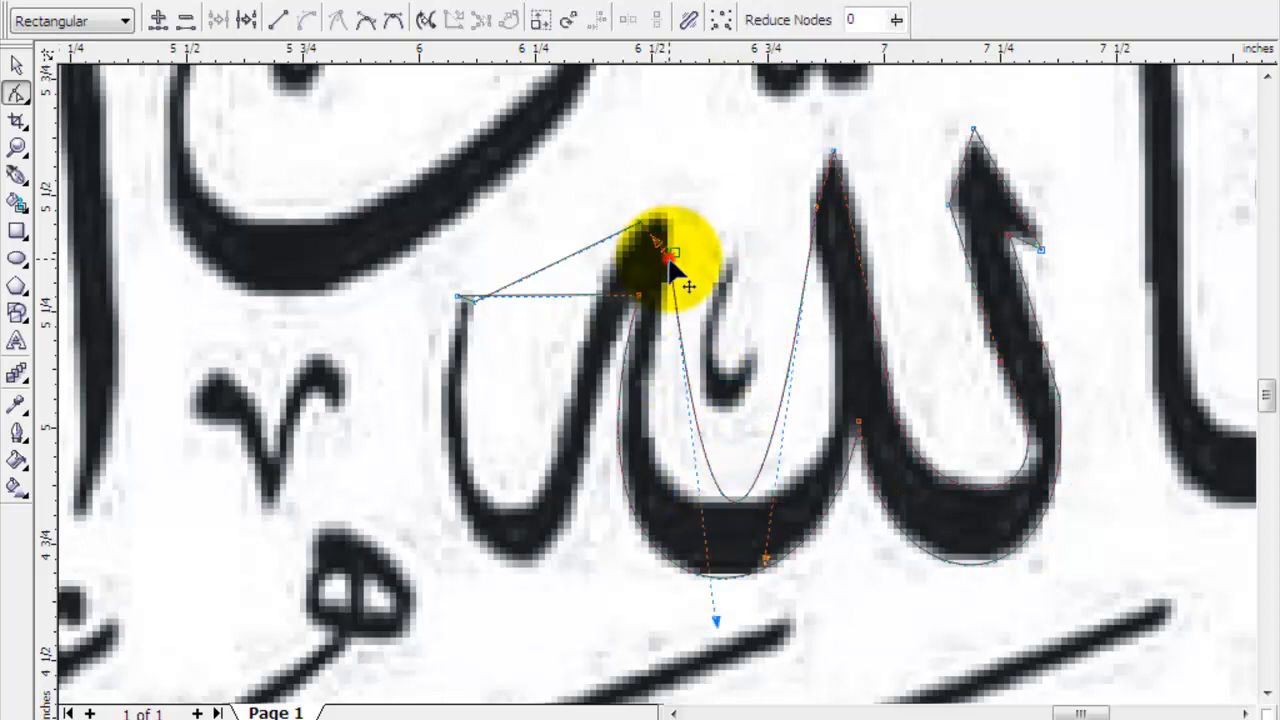
left_click_drag(714, 620, 582, 590)
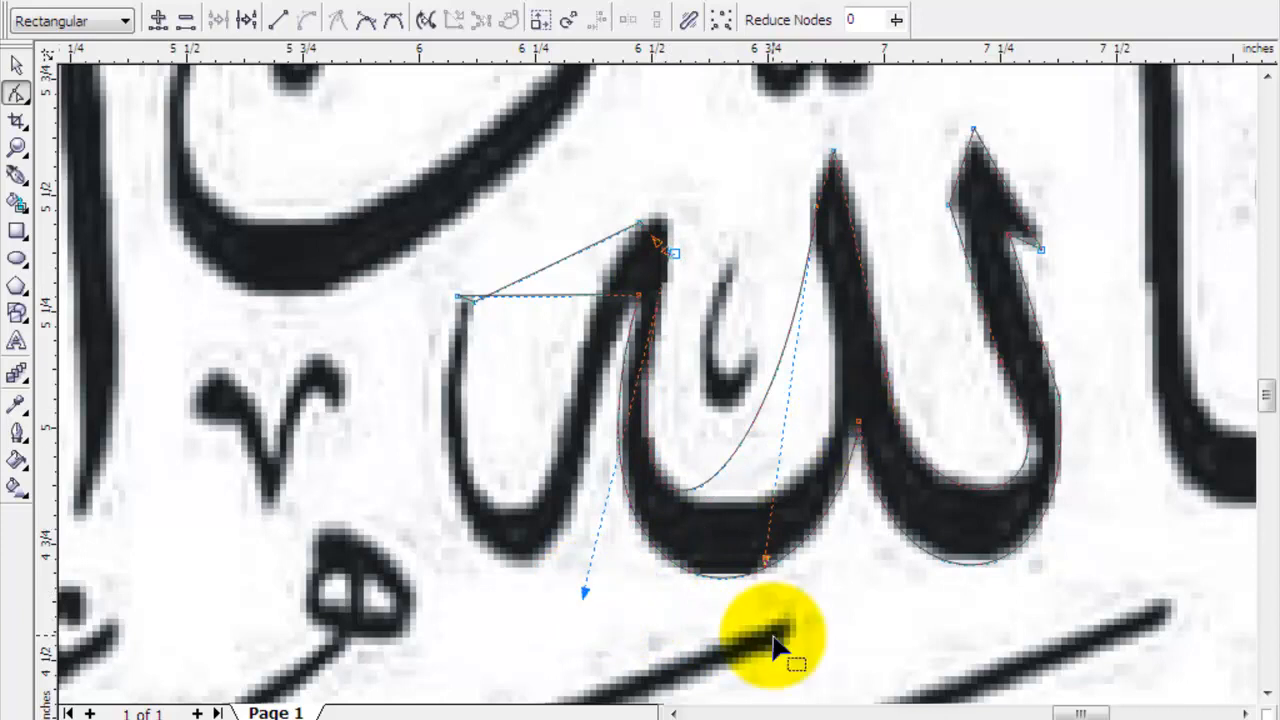
mouse_move(767, 563)
left_mouse_down()
mouse_move(900, 578)
mouse_move(919, 606)
left_mouse_up()
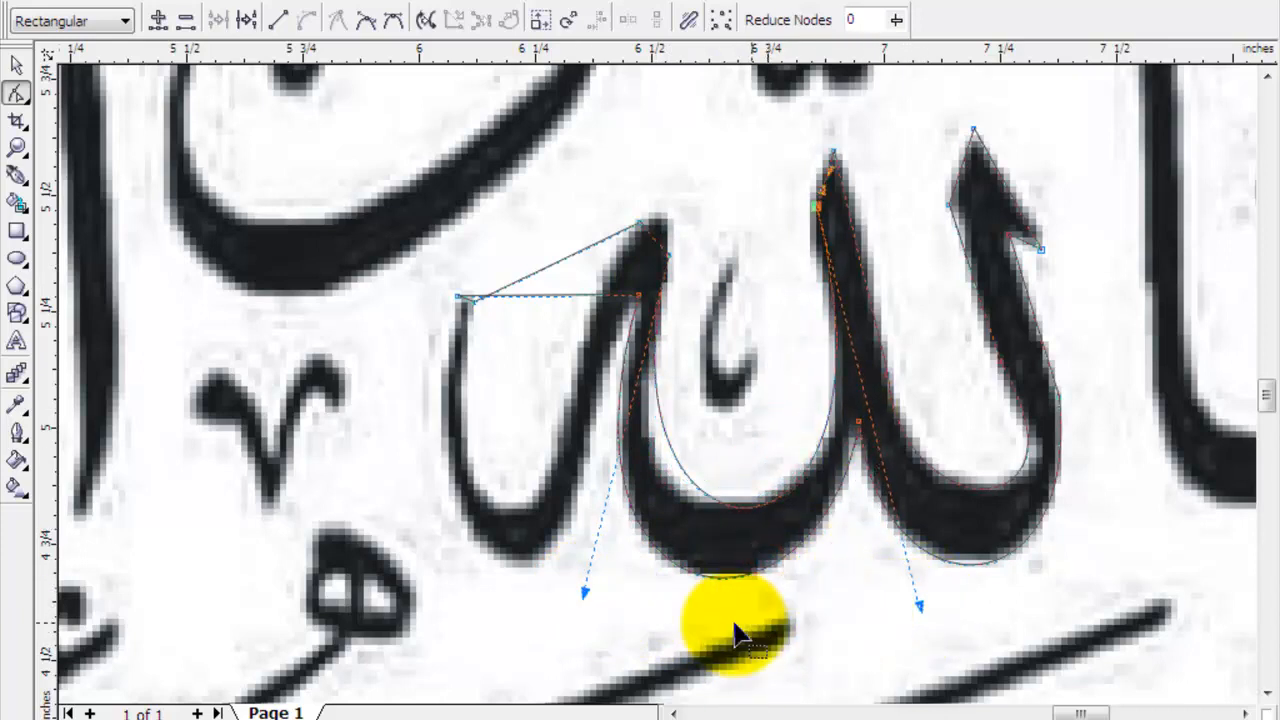
mouse_move(585, 592)
left_mouse_down()
mouse_move(560, 572)
mouse_move(541, 598)
left_mouse_up()
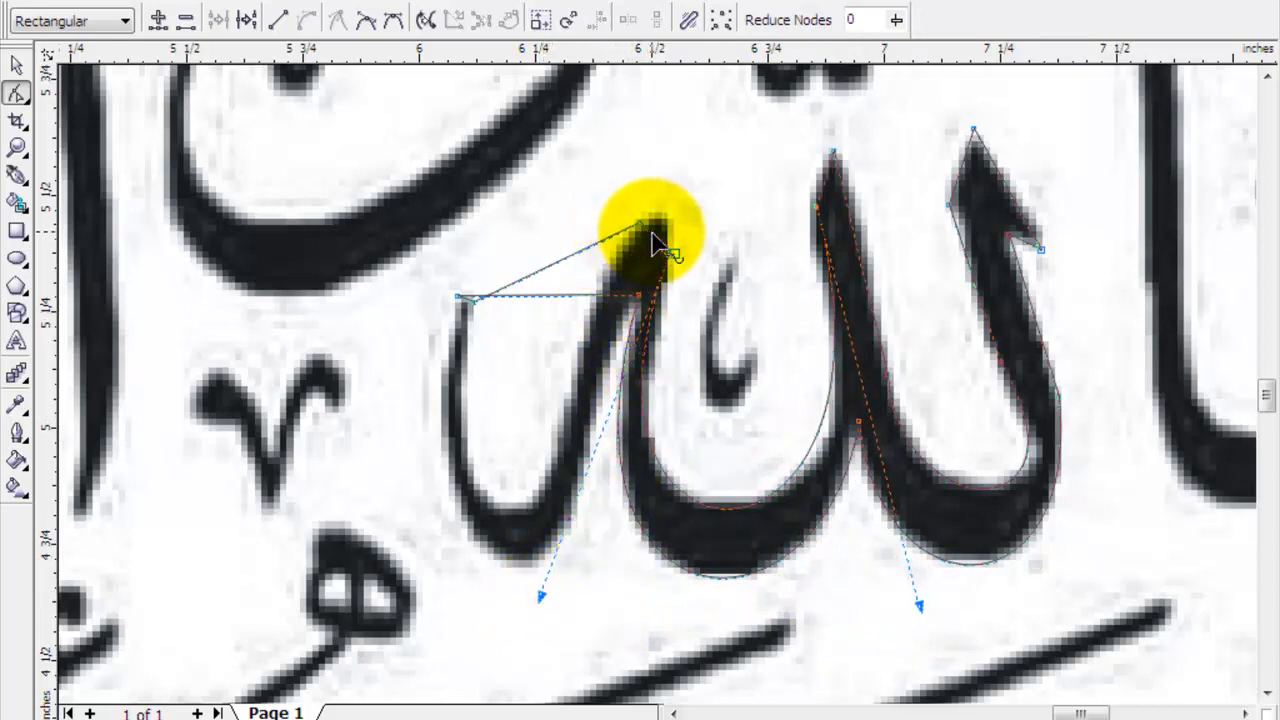
left_click(652, 237)
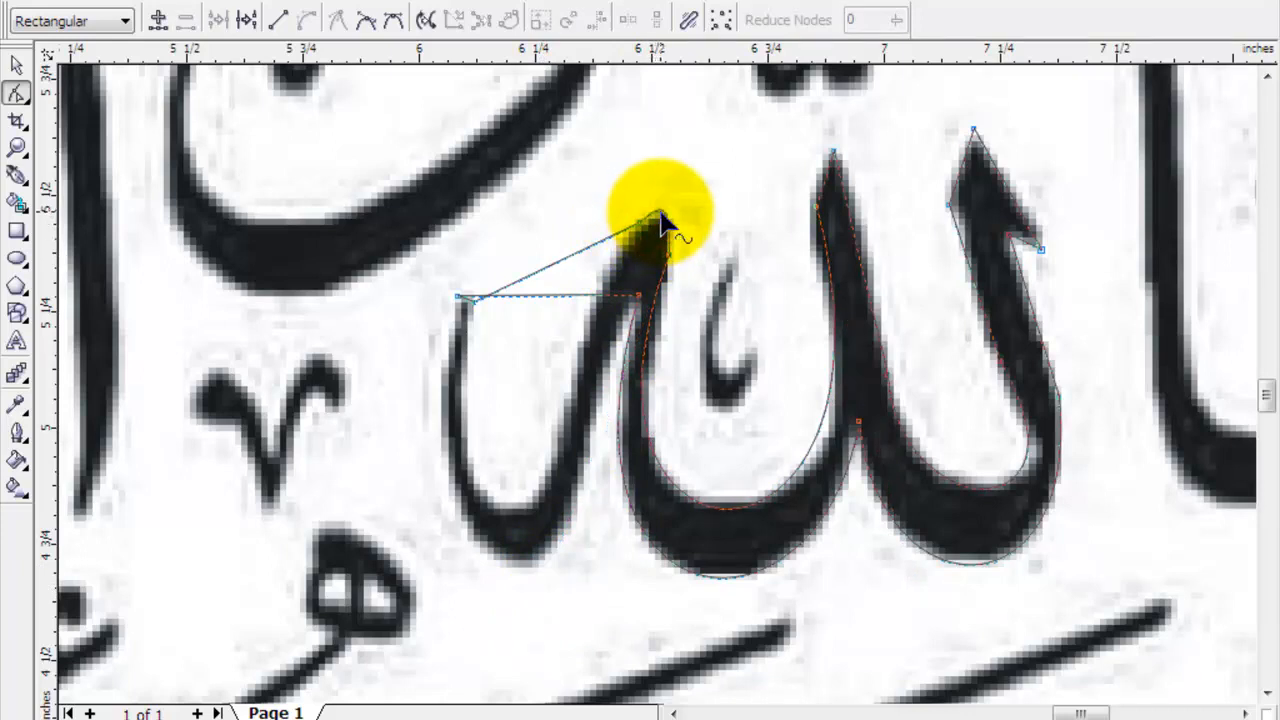
Step: Bend the straight lower segment of the leftmost bowl downward and adjust its handles along the letter's outer bottom edge
left_click(541, 296)
left_click_drag(541, 296, 461, 548)
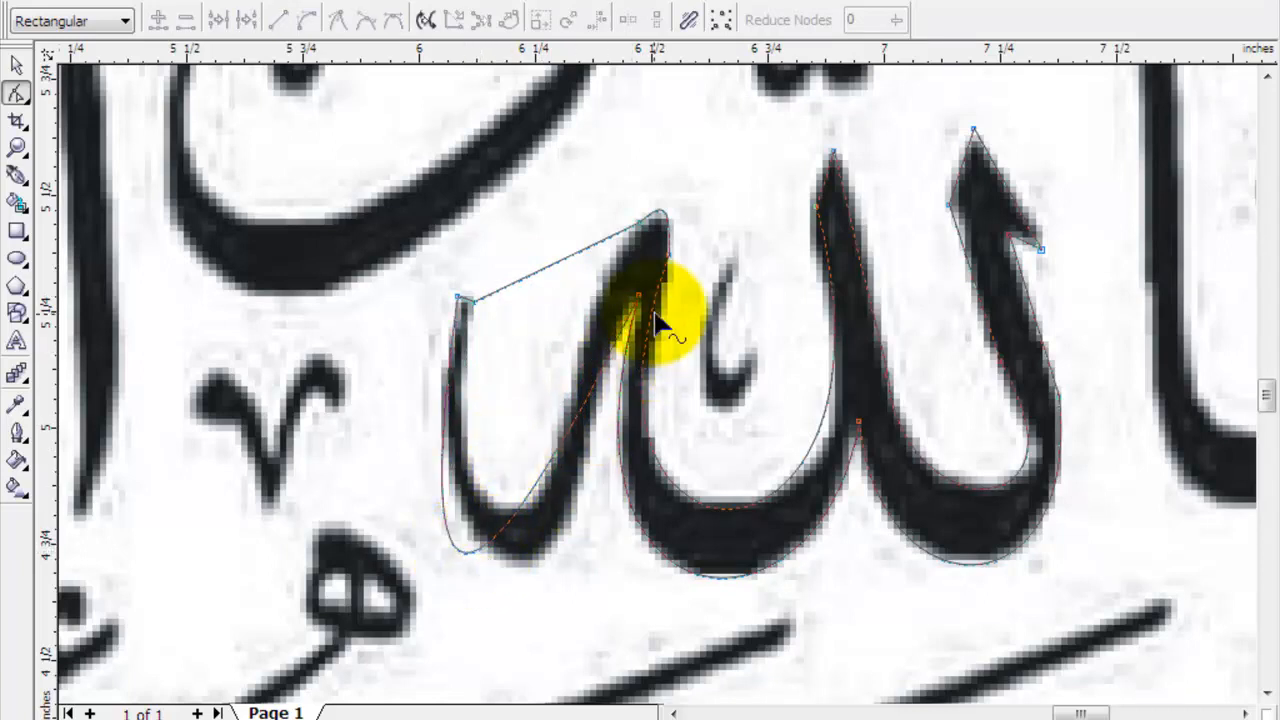
left_click_drag(640, 295, 577, 648)
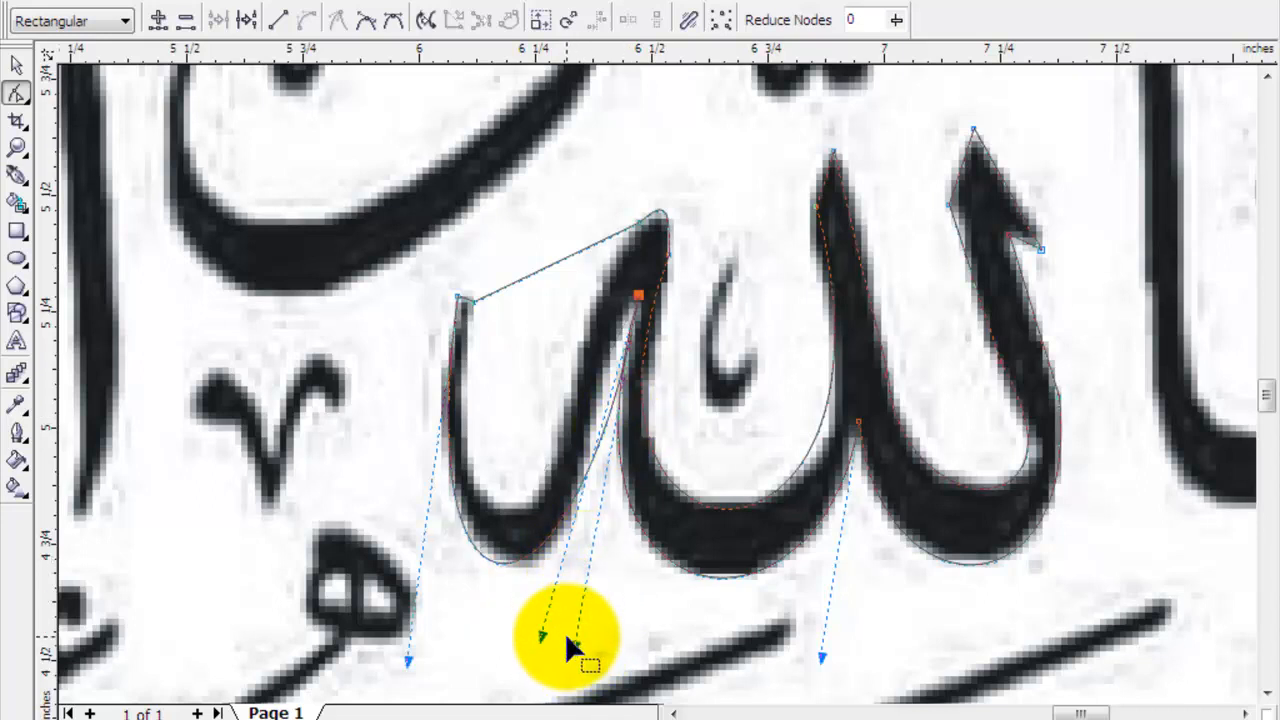
left_click_drag(544, 632, 557, 633)
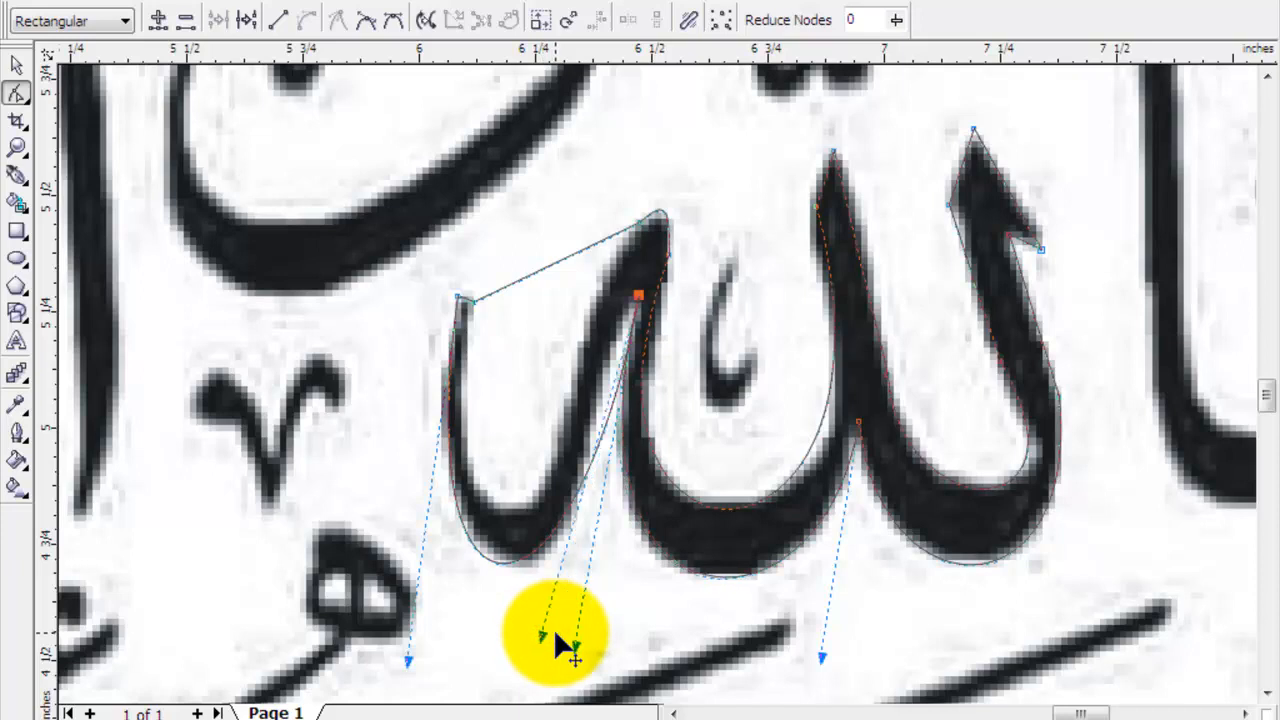
mouse_move(576, 647)
left_mouse_down()
mouse_move(565, 650)
mouse_move(588, 665)
left_mouse_up()
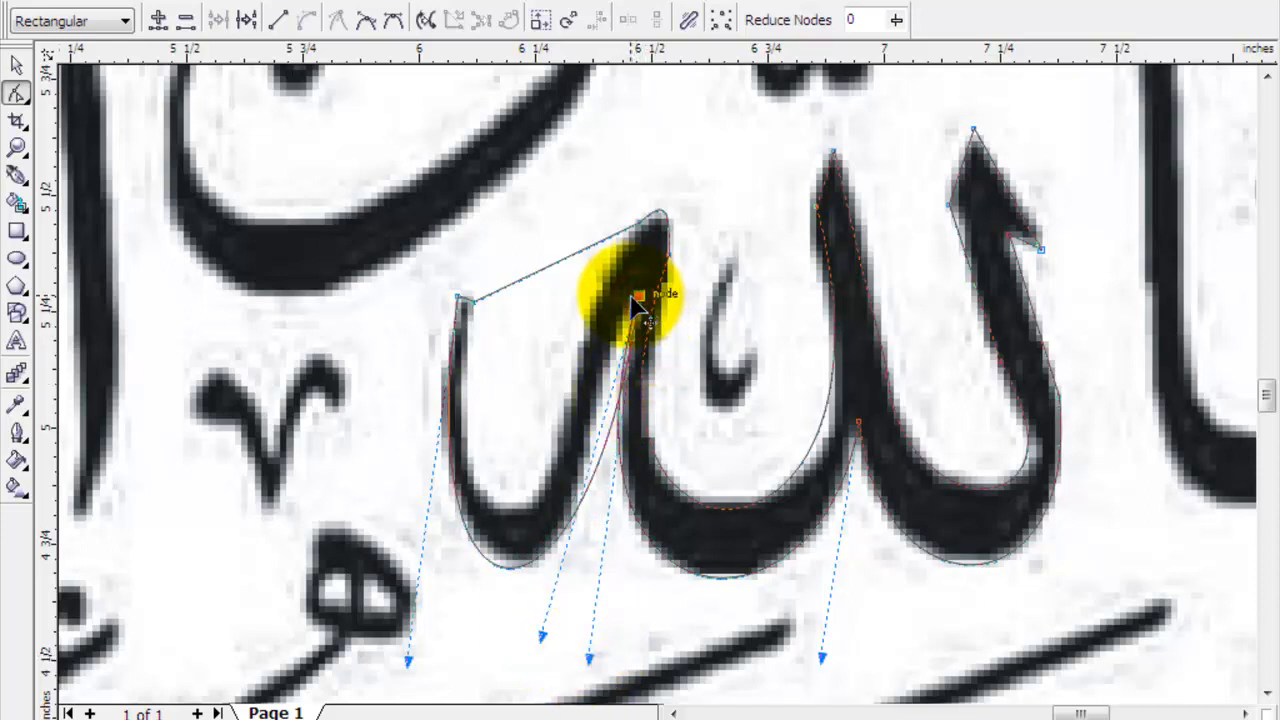
Step: Round the short segment capping the tip of the leftmost stroke of لله into a small arc
scroll(468, 304, "up", 3)
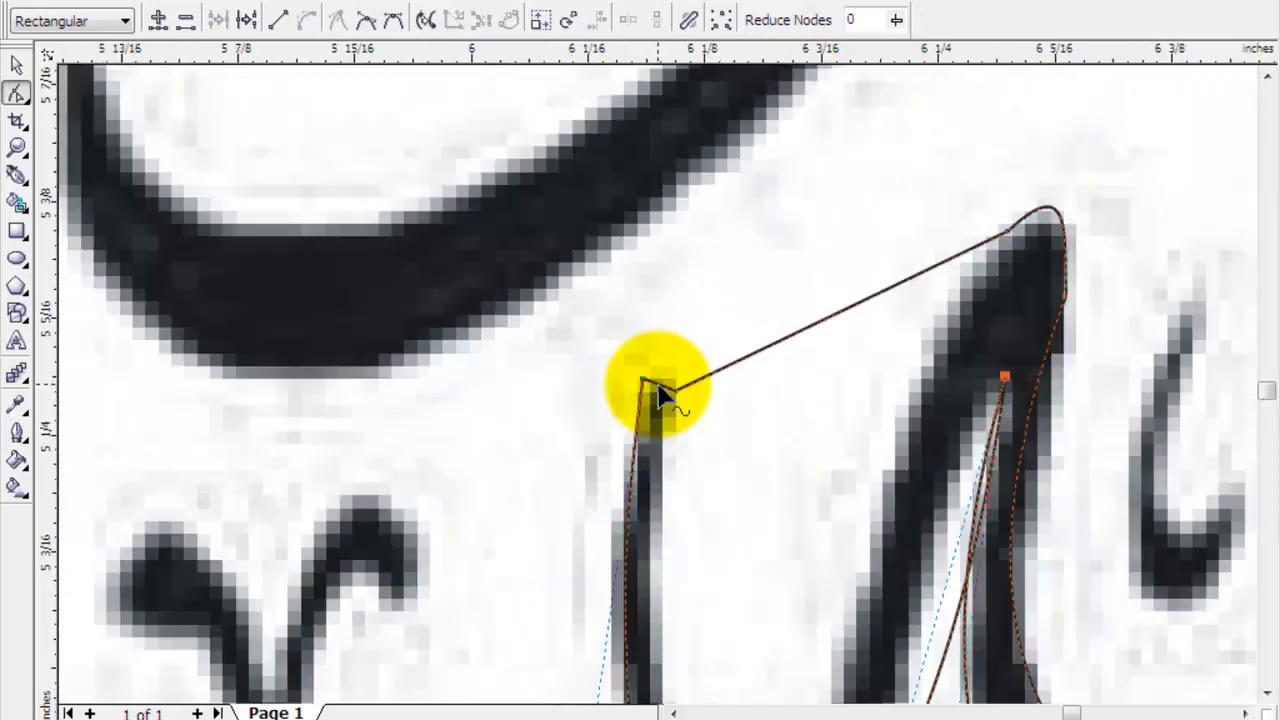
left_click(661, 385)
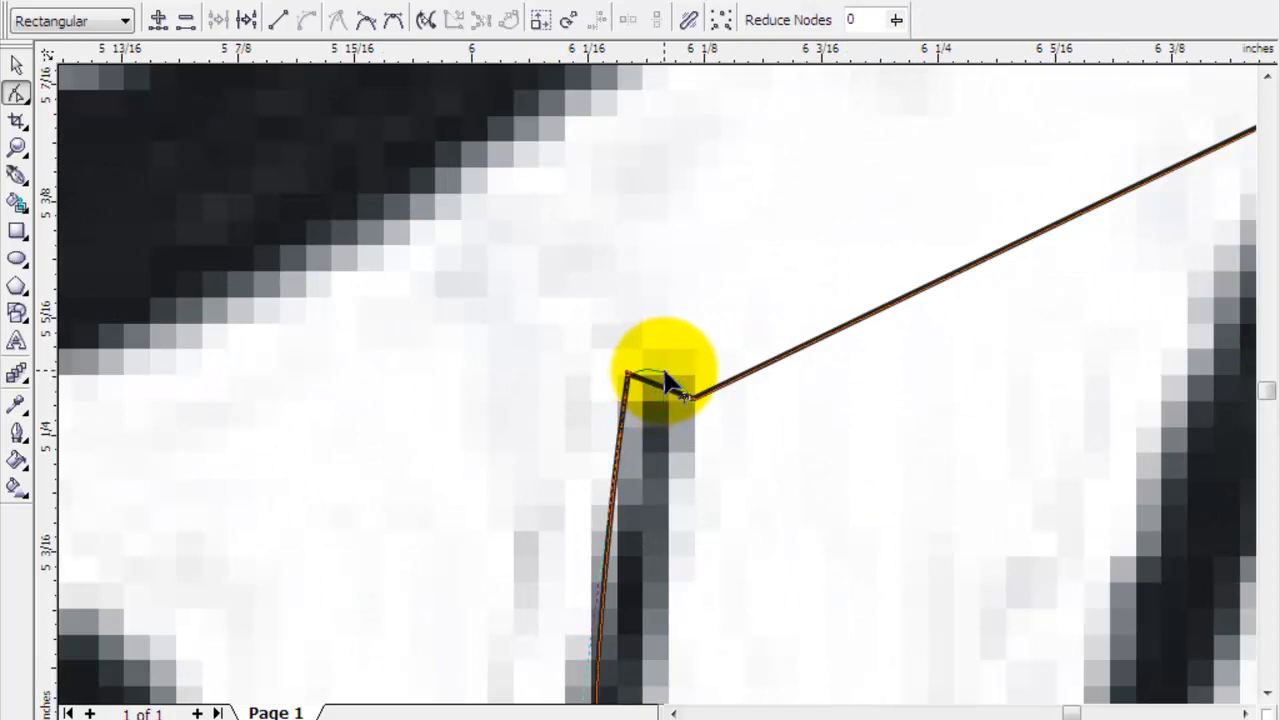
left_click_drag(664, 365, 664, 365)
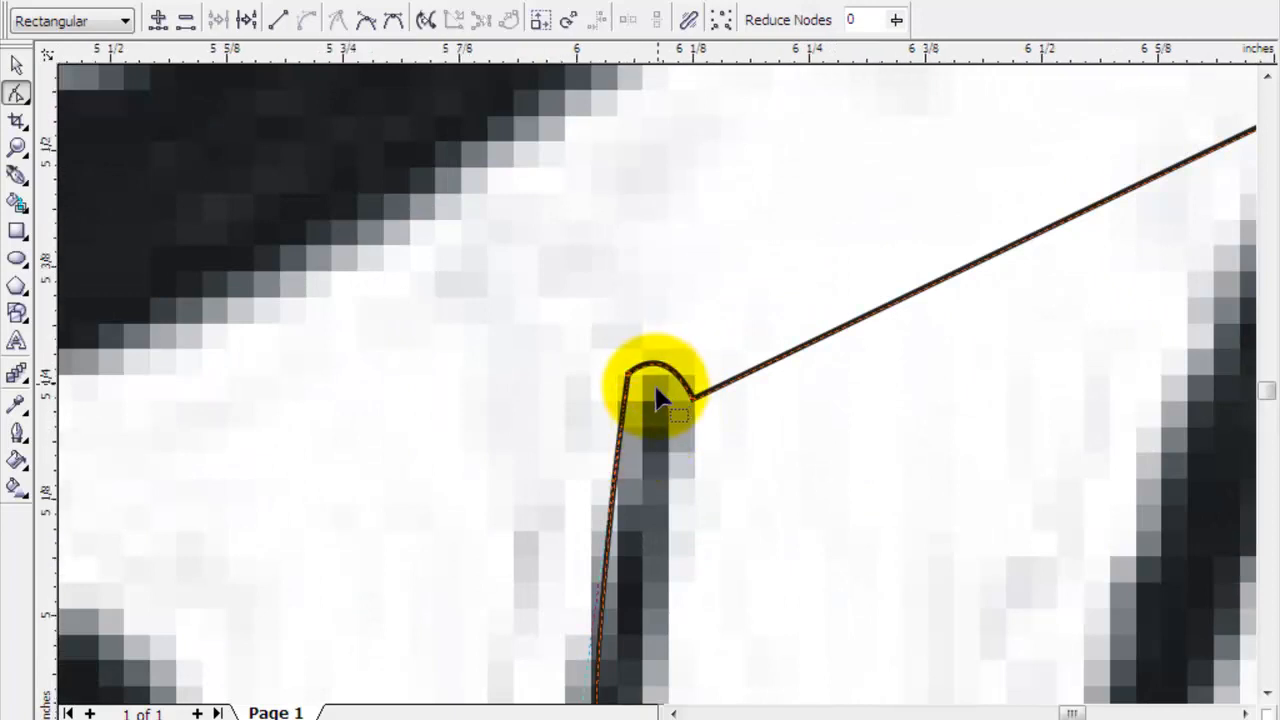
scroll(656, 387, "down", 1)
scroll(812, 331, "down", 2)
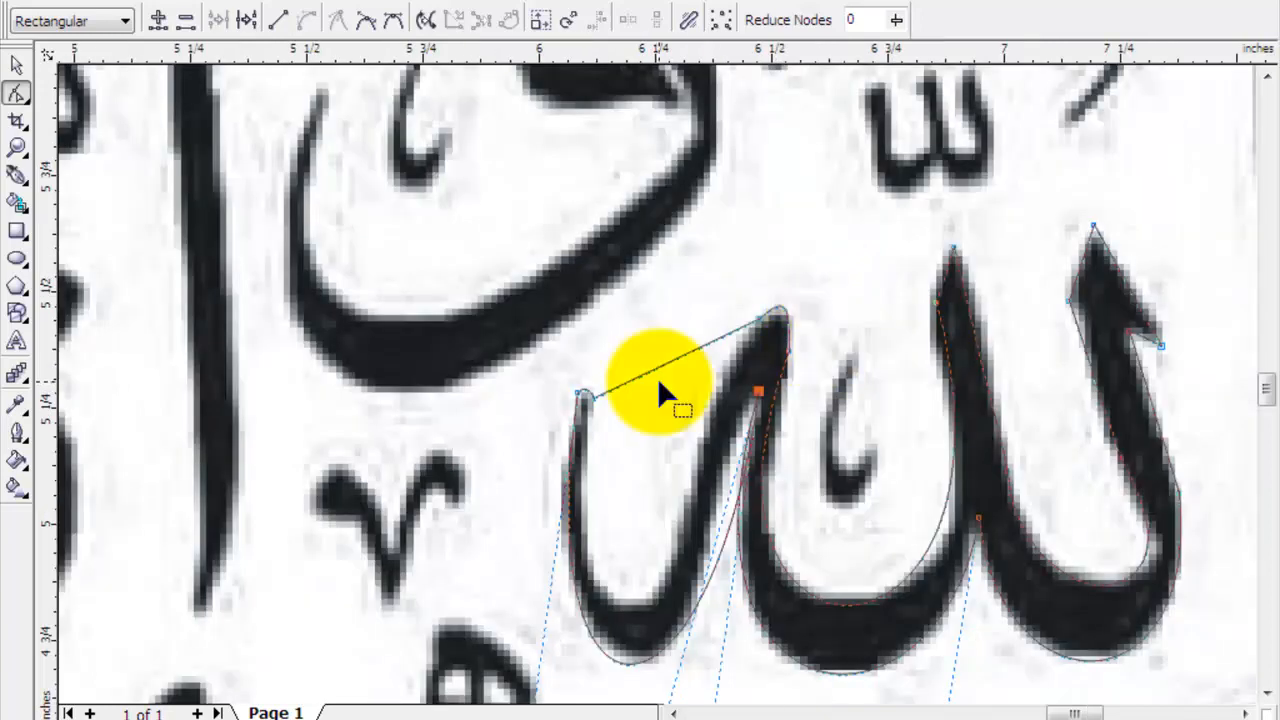
Step: Curve the remaining straight segment down along the leftmost bowl's inner edge, shifting the stroke-tip node slightly left and adjusting the handles
scroll(657, 377, "up", 1)
left_click_drag(678, 358, 629, 605)
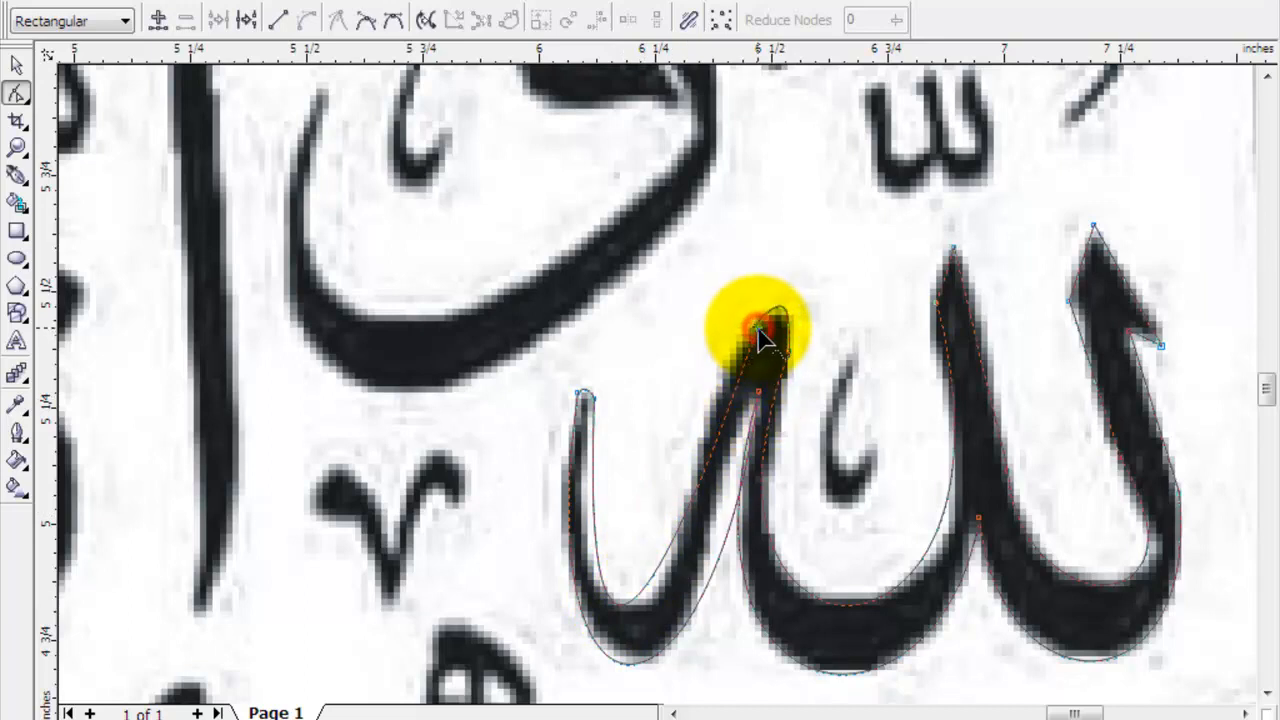
left_click(590, 400)
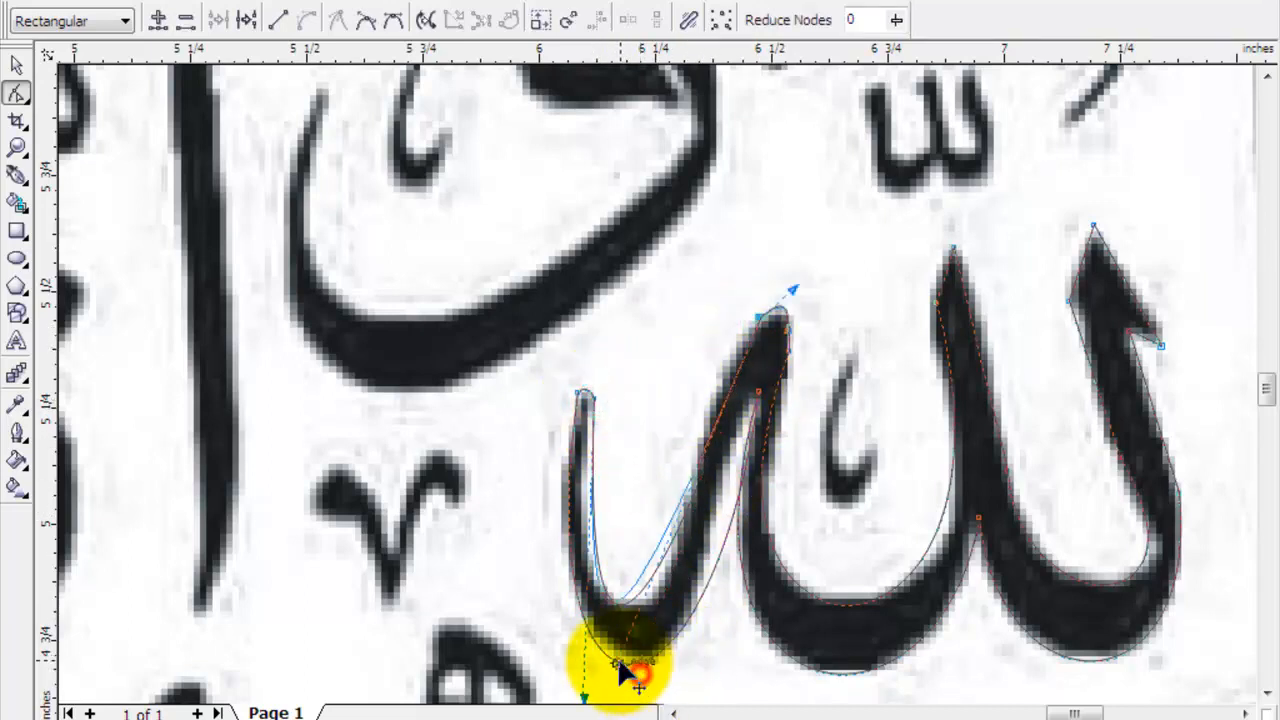
mouse_move(629, 668)
left_mouse_down()
mouse_move(691, 509)
mouse_move(663, 455)
mouse_move(667, 575)
left_mouse_up()
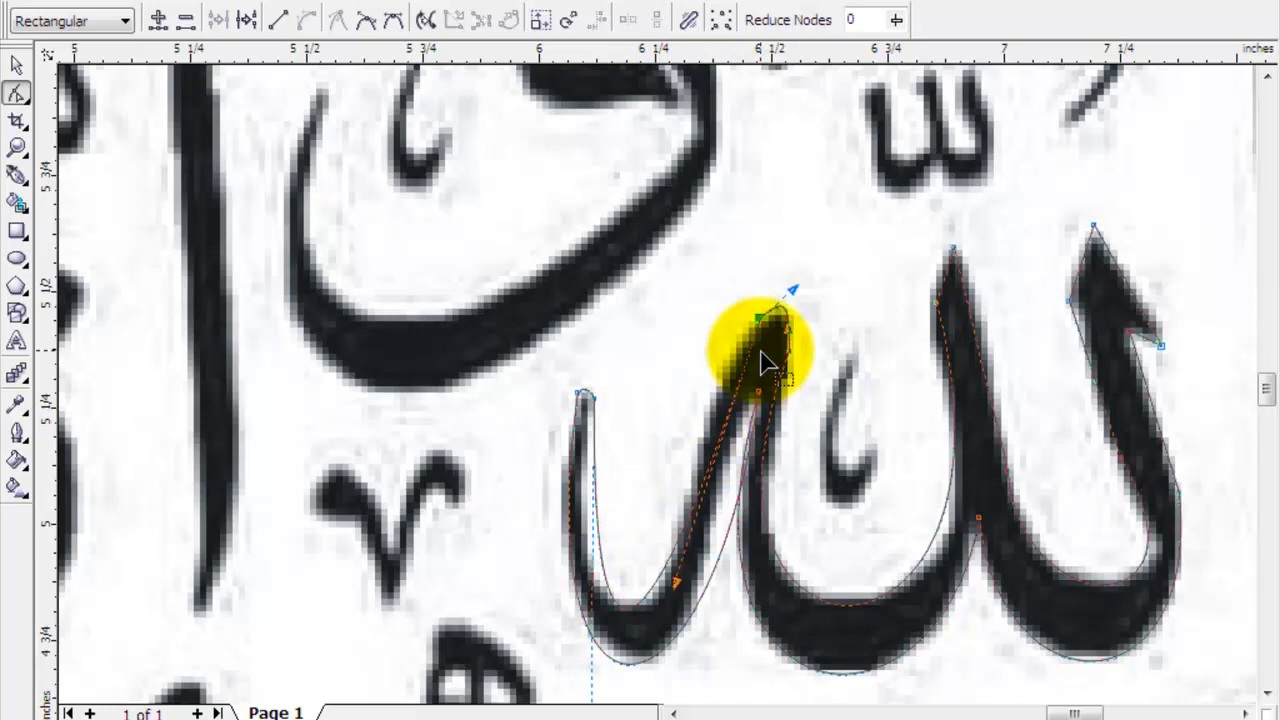
left_click_drag(759, 322, 744, 322)
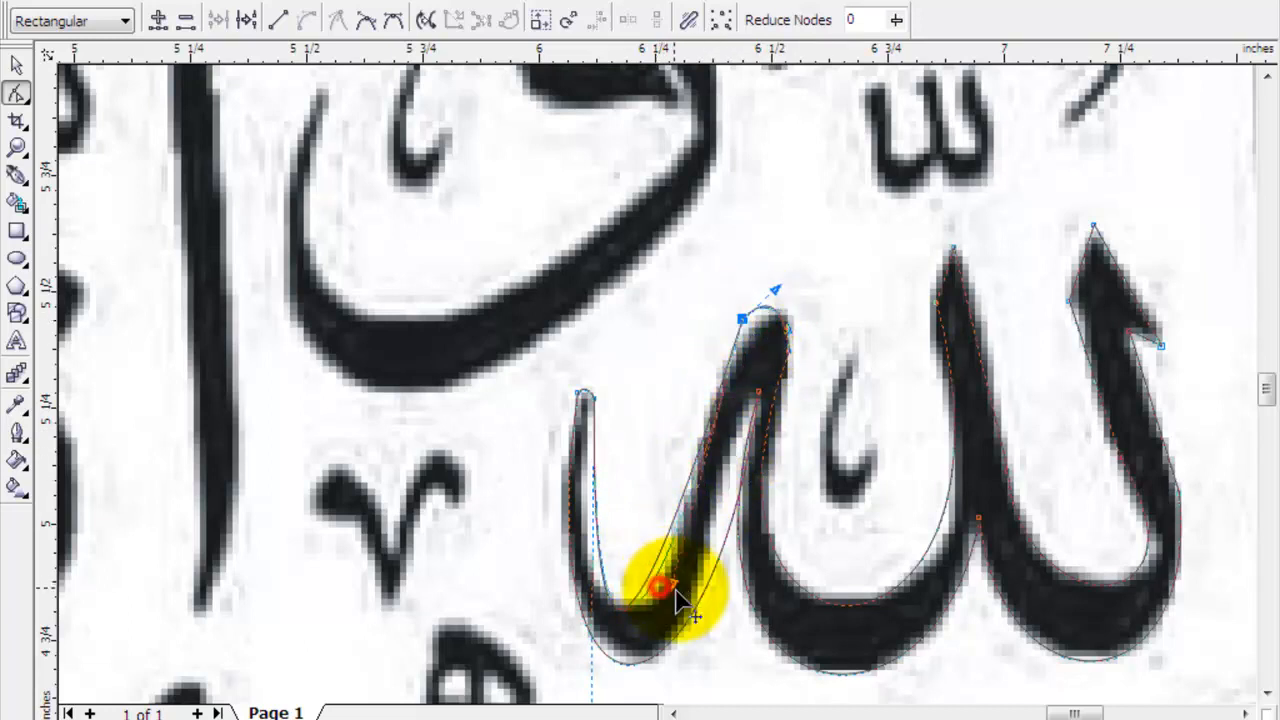
mouse_move(659, 586)
left_mouse_down()
mouse_move(687, 594)
mouse_move(711, 580)
left_mouse_up()
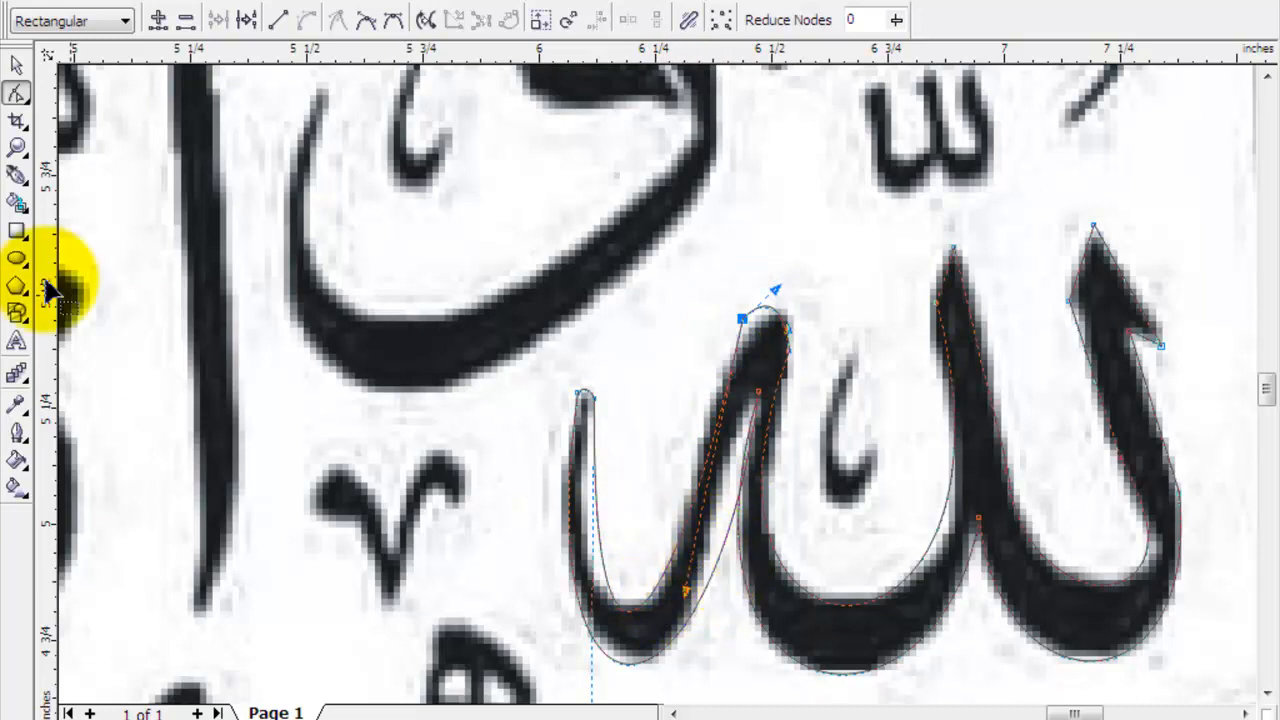
Step: Fill the outlined word لله with orange-red and reshape the outer right edge of its leftmost bowl to match the bitmap
left_click(15, 65)
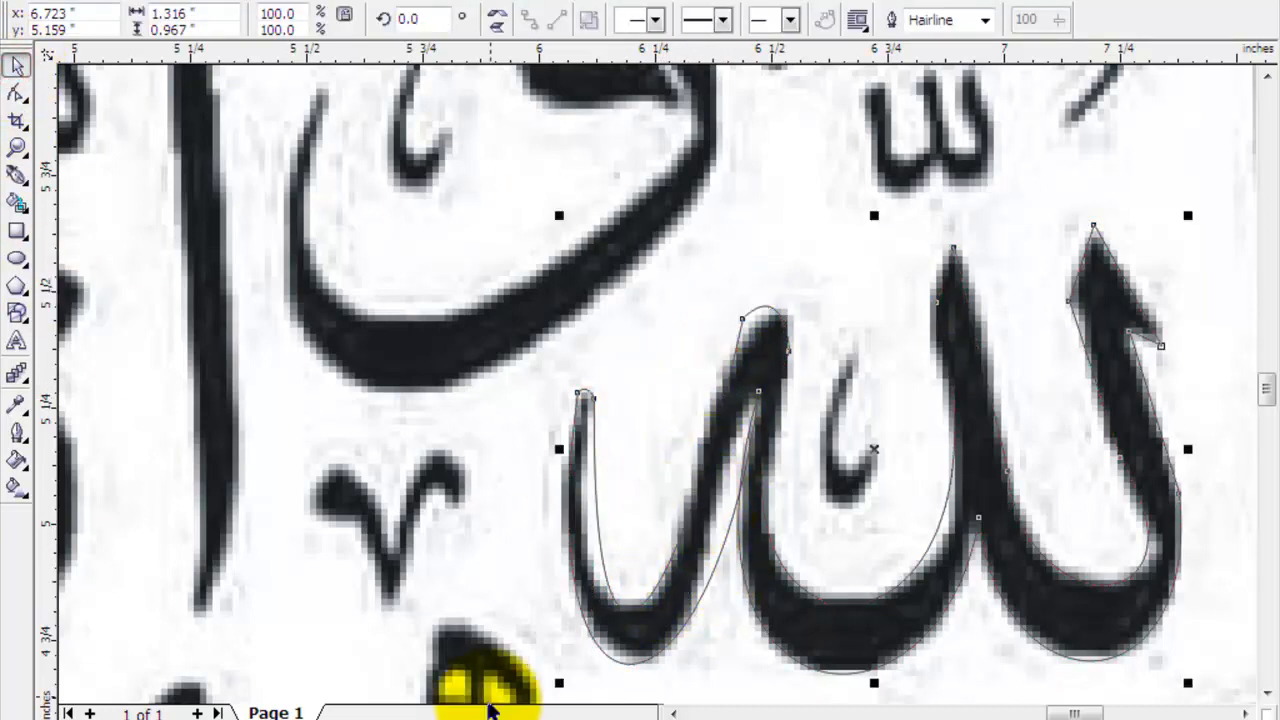
left_click(443, 714)
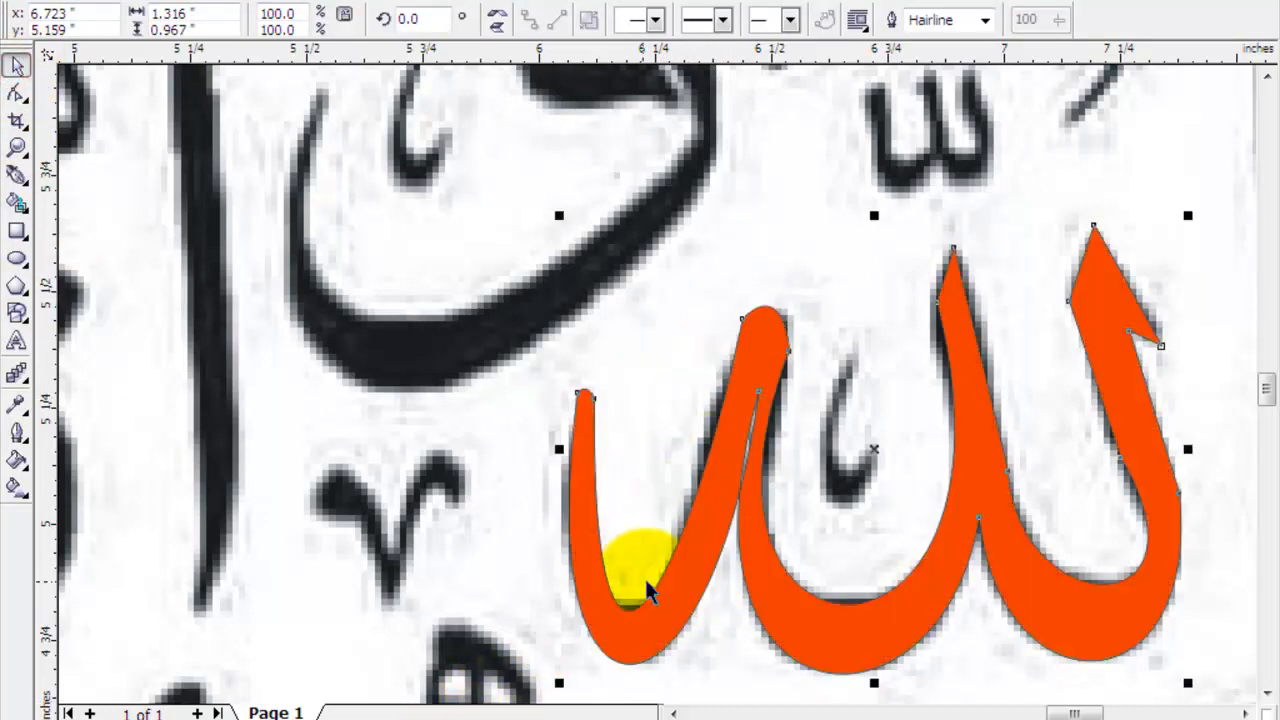
key("F10")
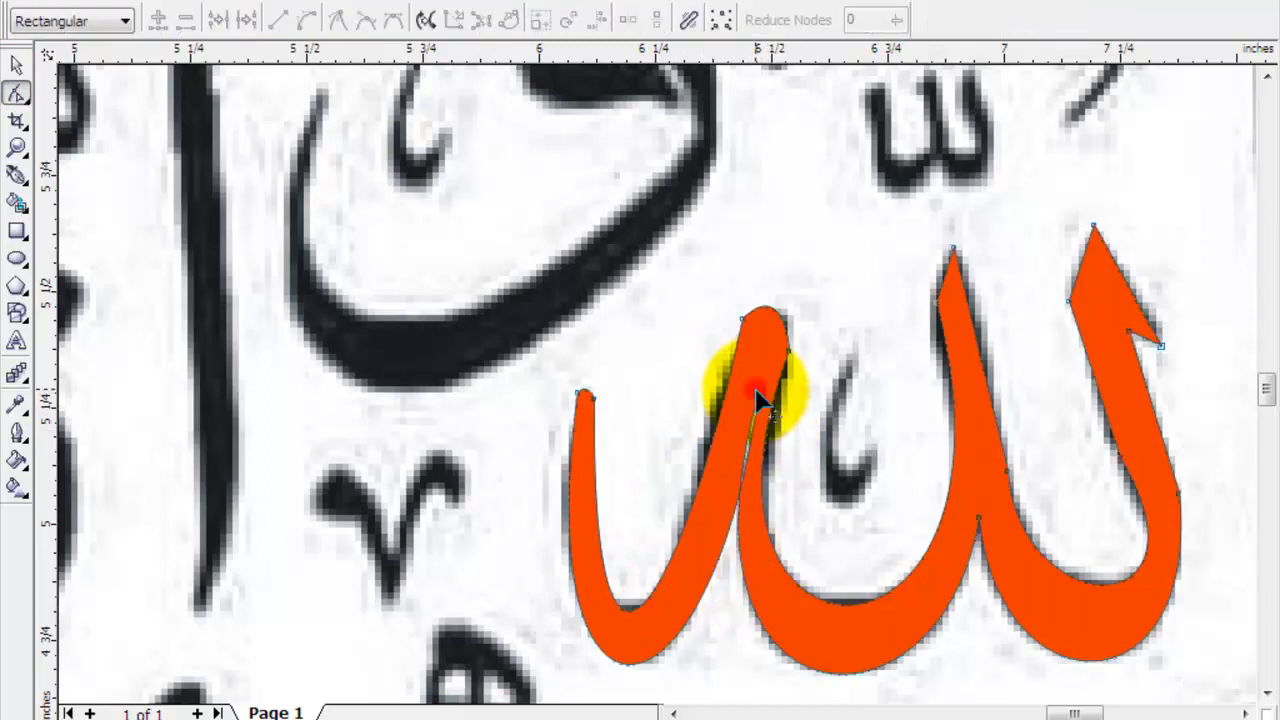
left_click_drag(737, 505, 714, 563)
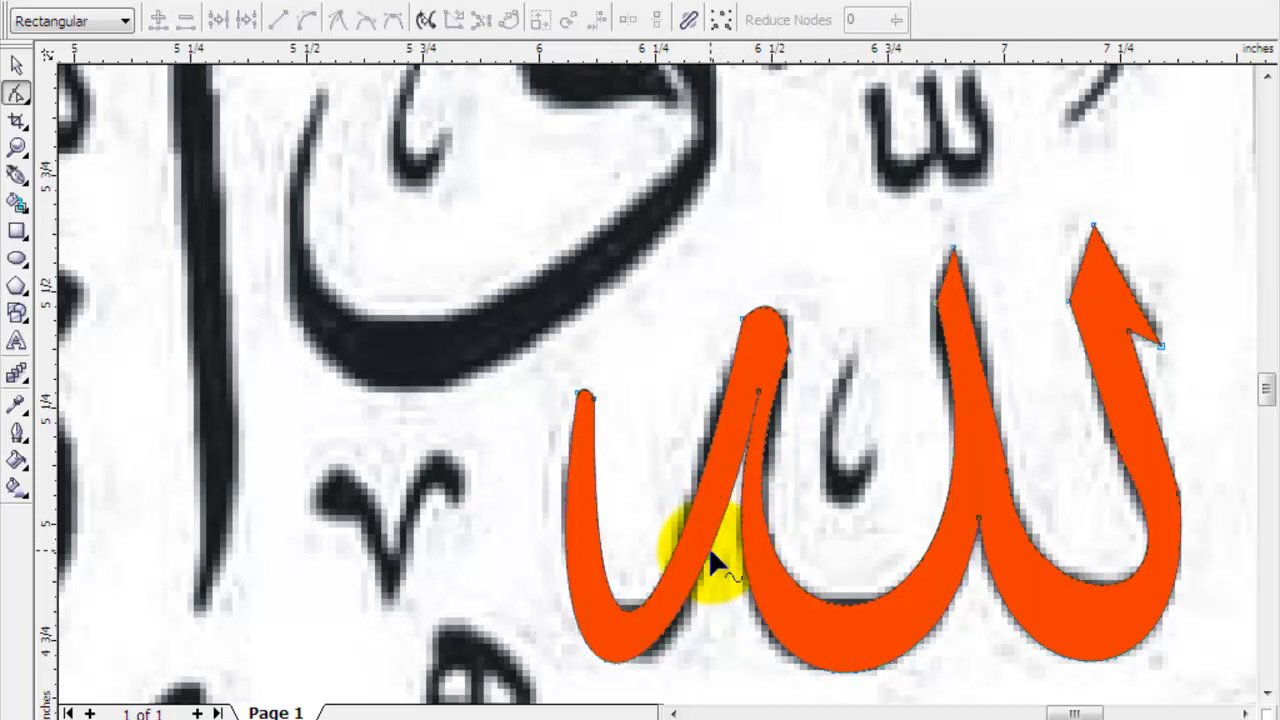
scroll(667, 537, "down", 1)
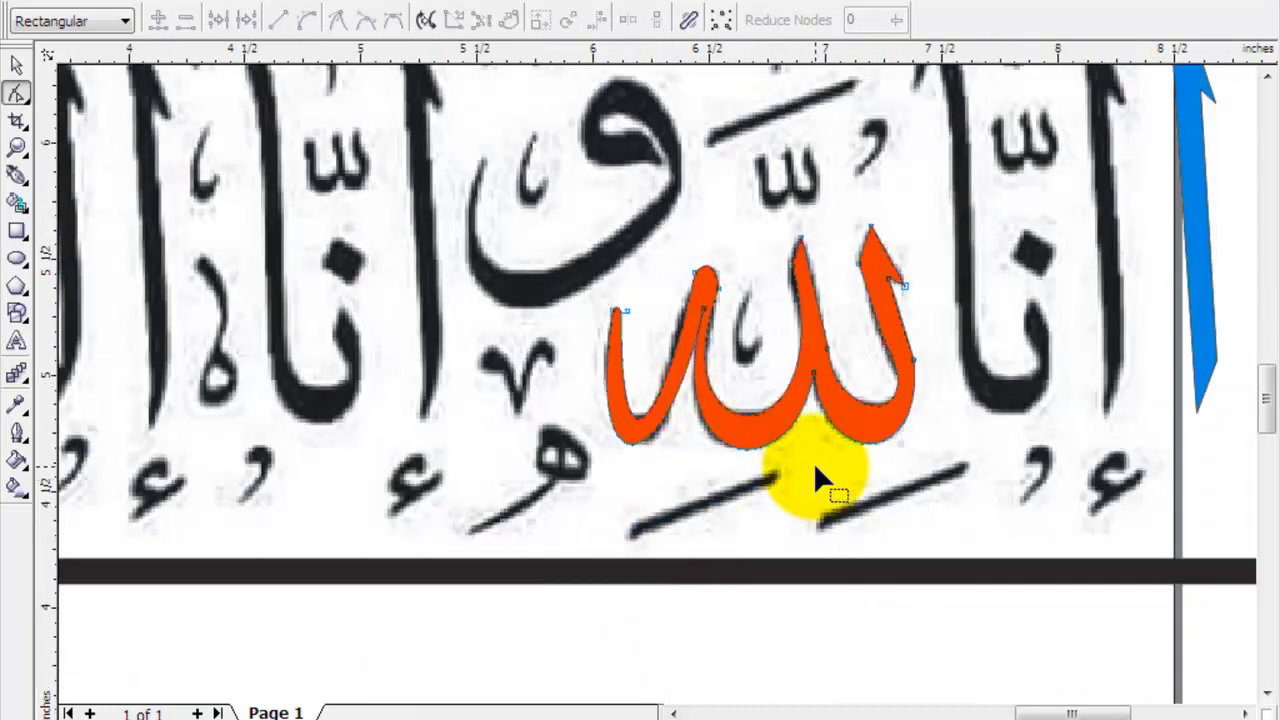
left_click(16, 65)
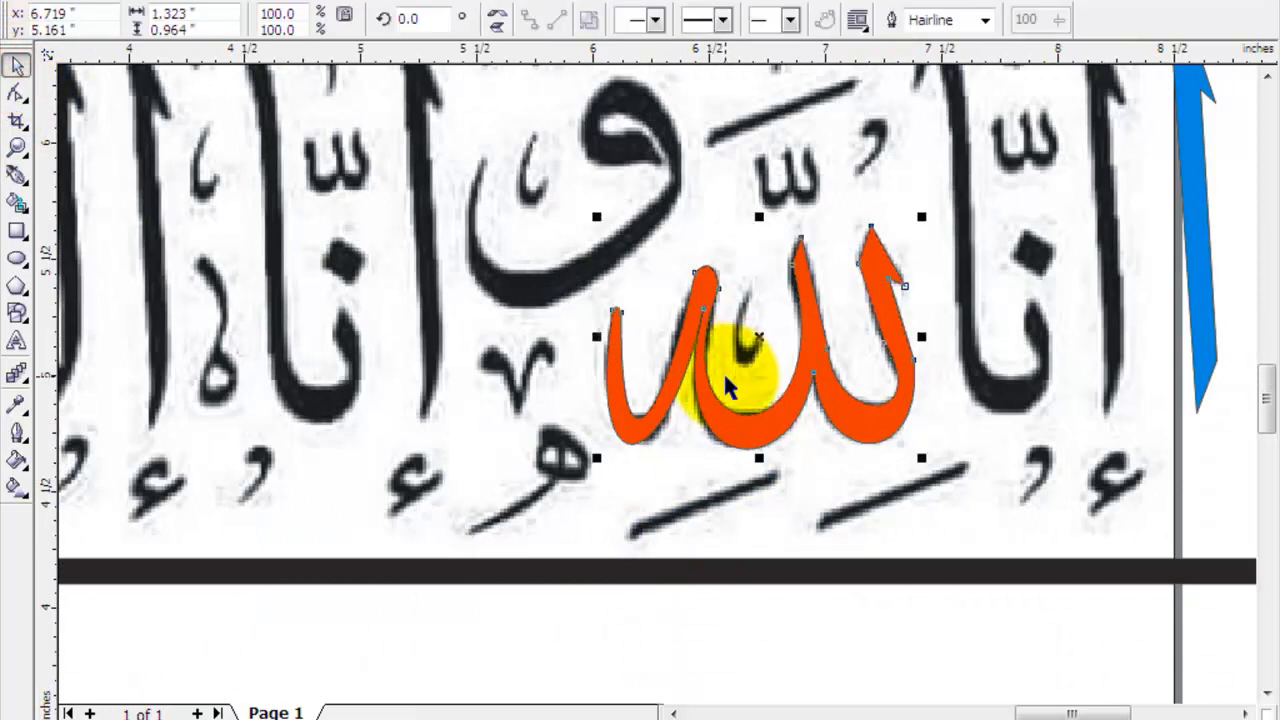
key("F4")
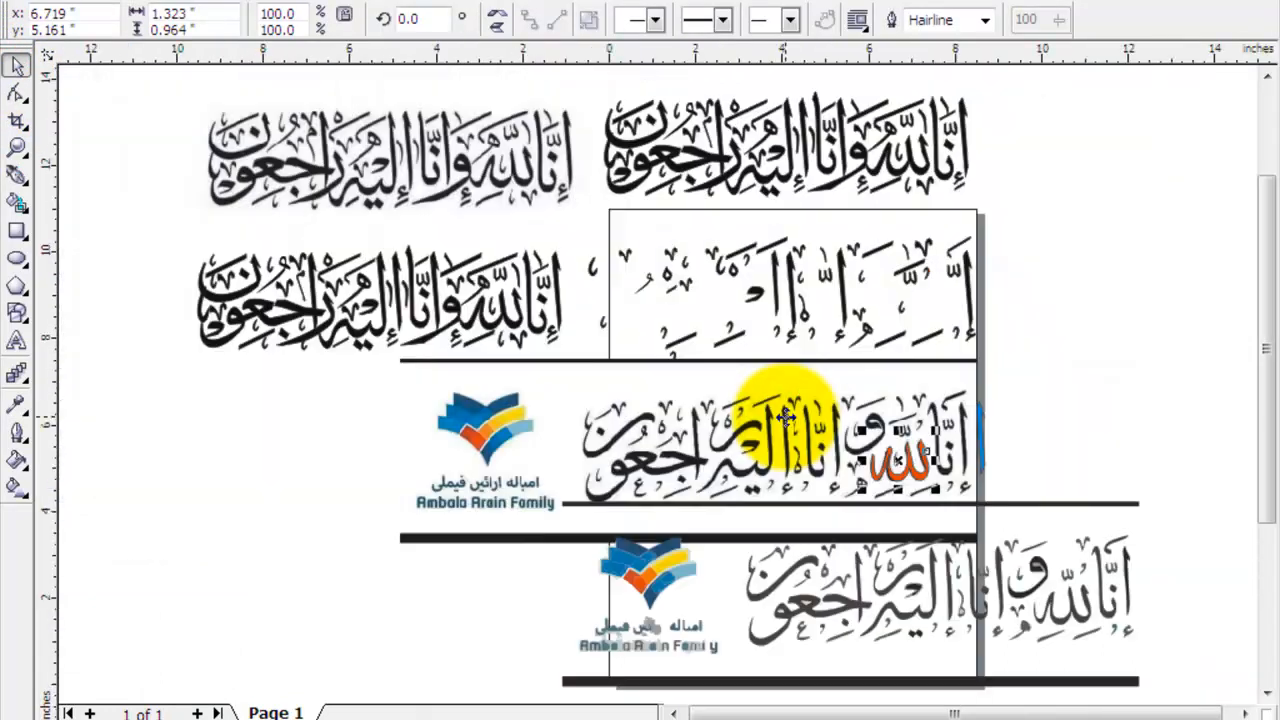
Step: Move the orange-red لله and the blue alef together off the banner bitmap to the empty area beyond the page edge
left_click(1086, 424)
left_click(915, 450)
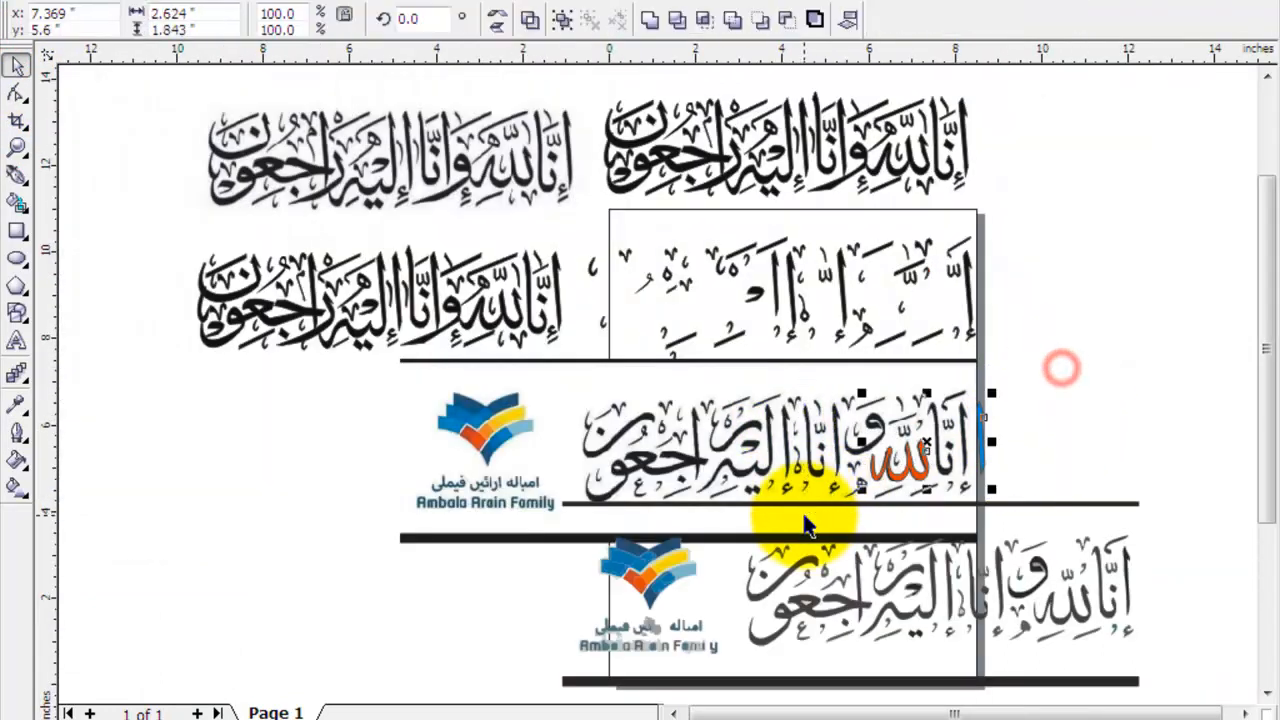
left_click_drag(920, 440, 1030, 272)
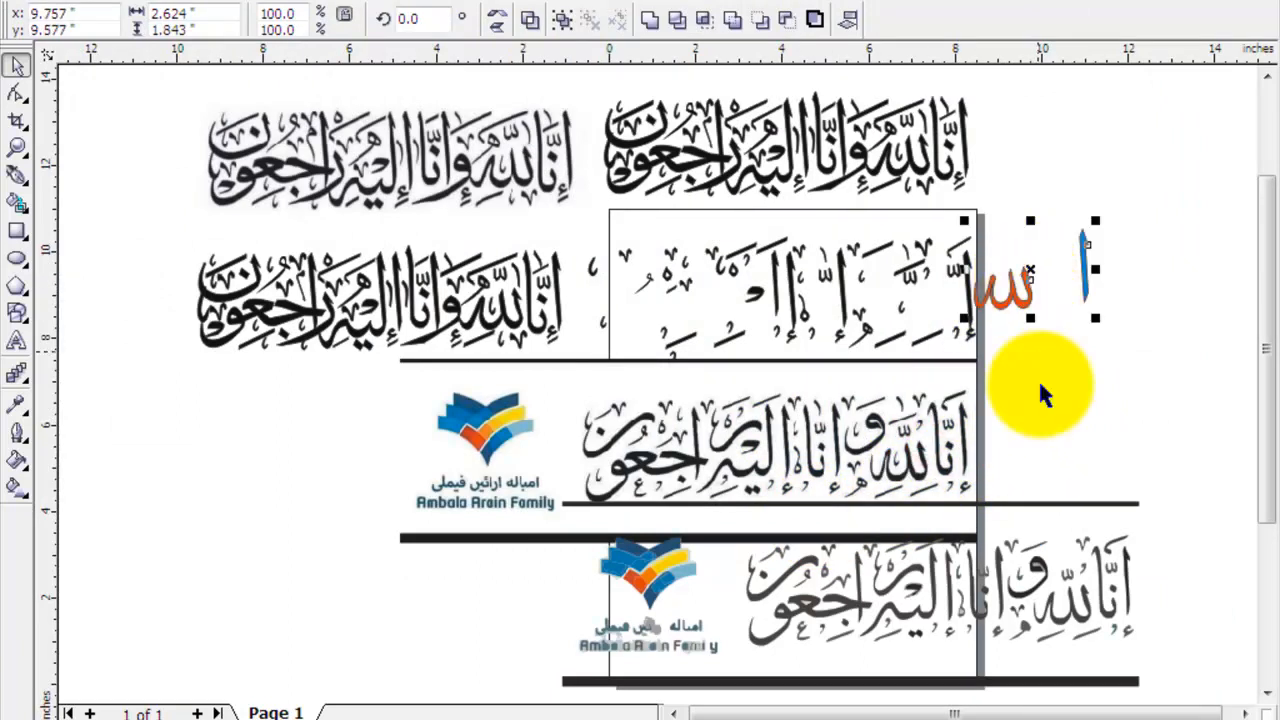
Step: Shift the traced vector copy of the banner slightly right and down, and ungroup it into separate shapes
left_click(1267, 694)
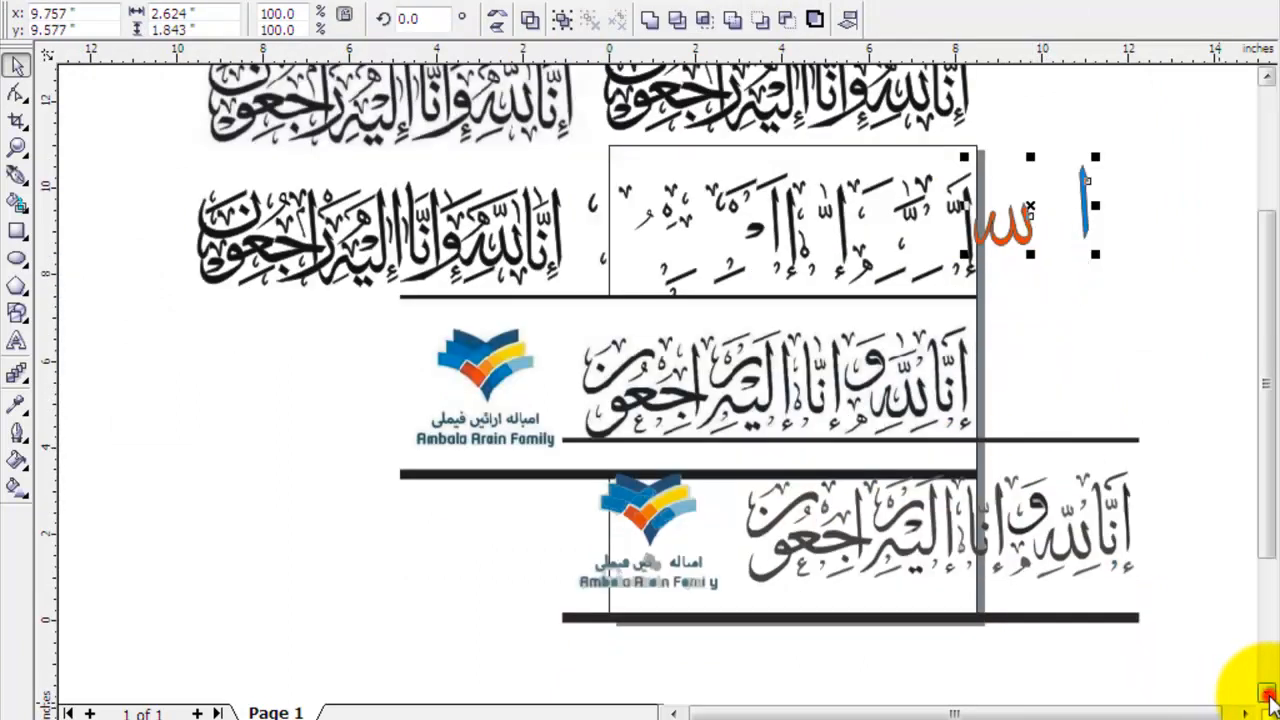
scroll(1034, 366, "up", 2)
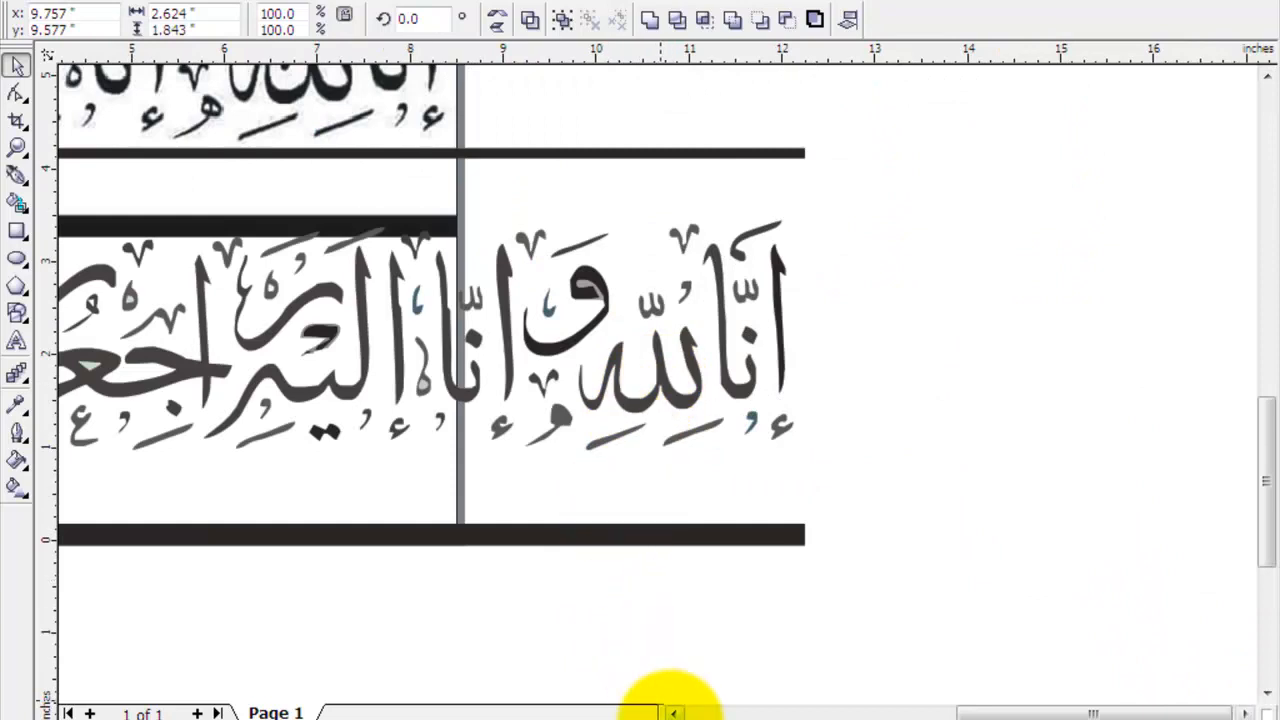
left_click(673, 712)
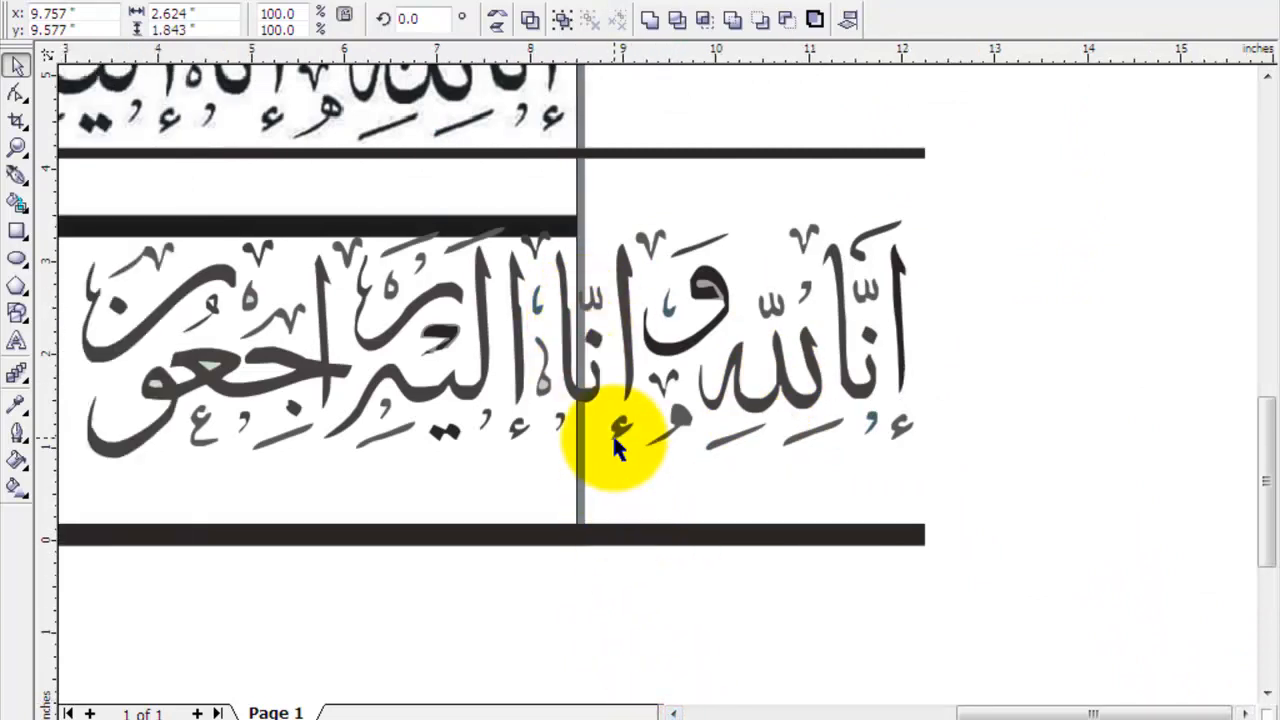
left_click(483, 300)
left_click_drag(482, 300, 504, 314)
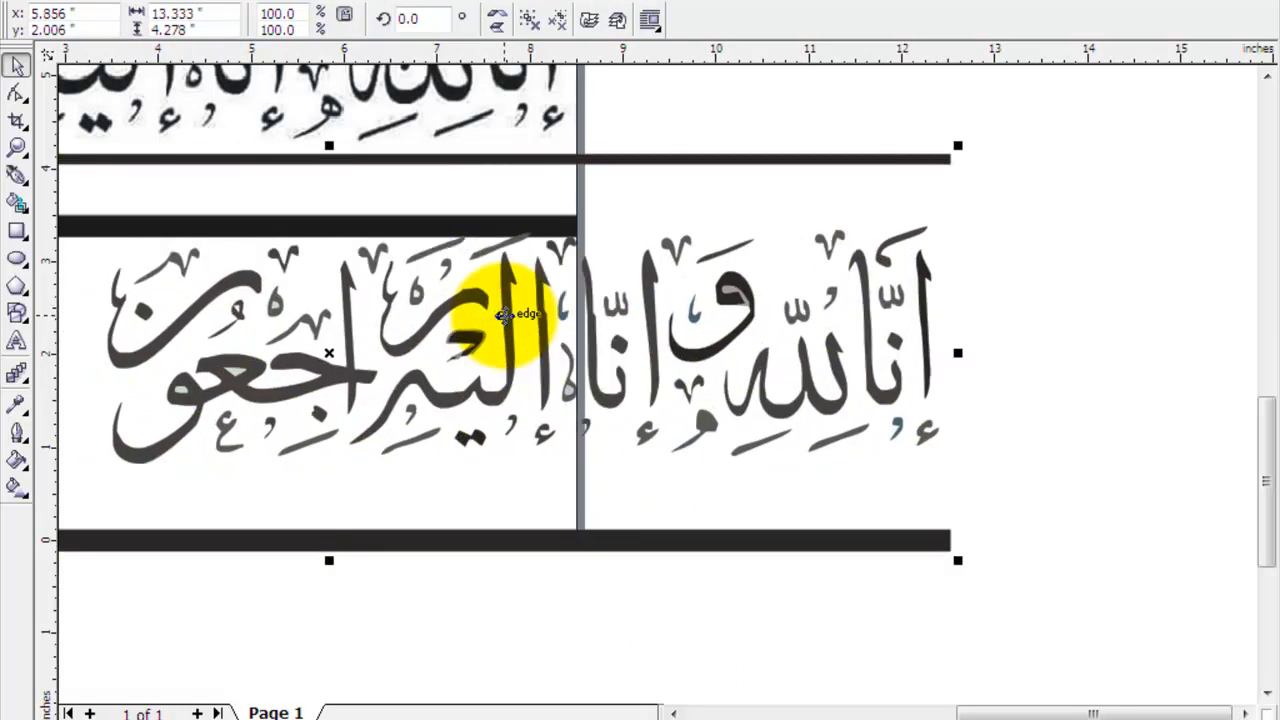
left_click(561, 22)
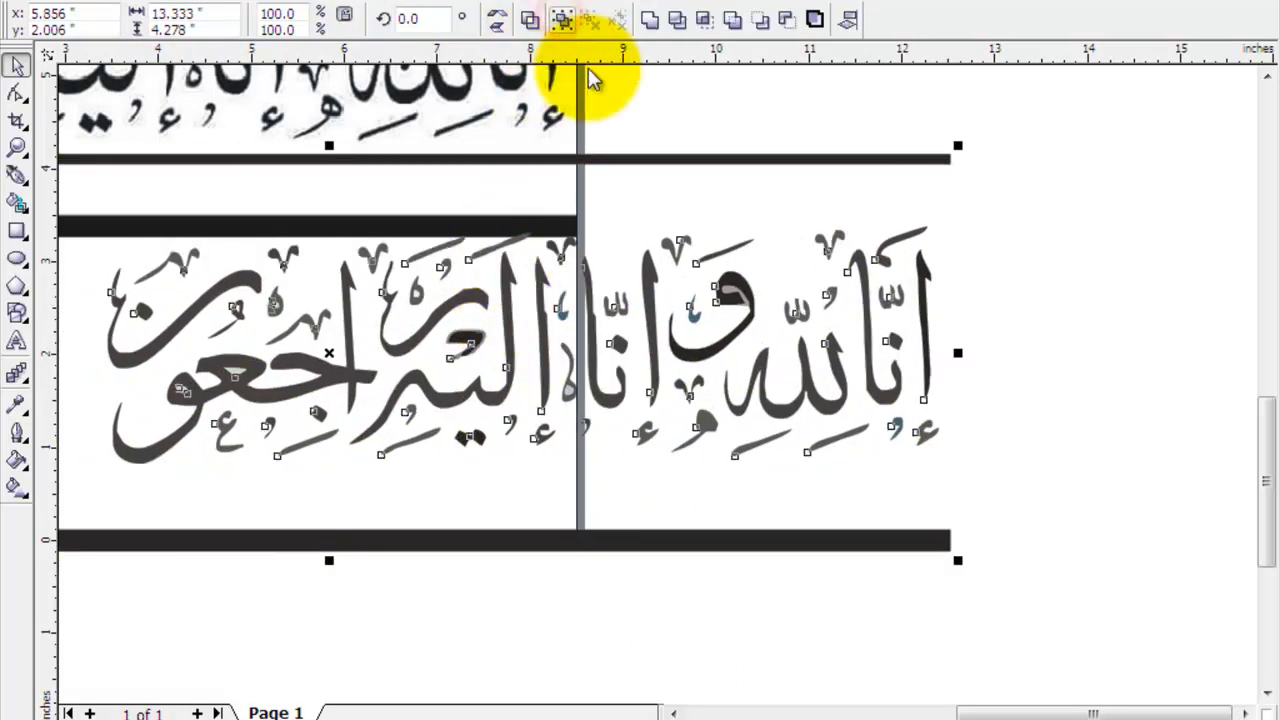
Step: Delete the thin upper bar and the thick lower bar of the ungrouped traced banner
left_click(1044, 163)
left_click(941, 158)
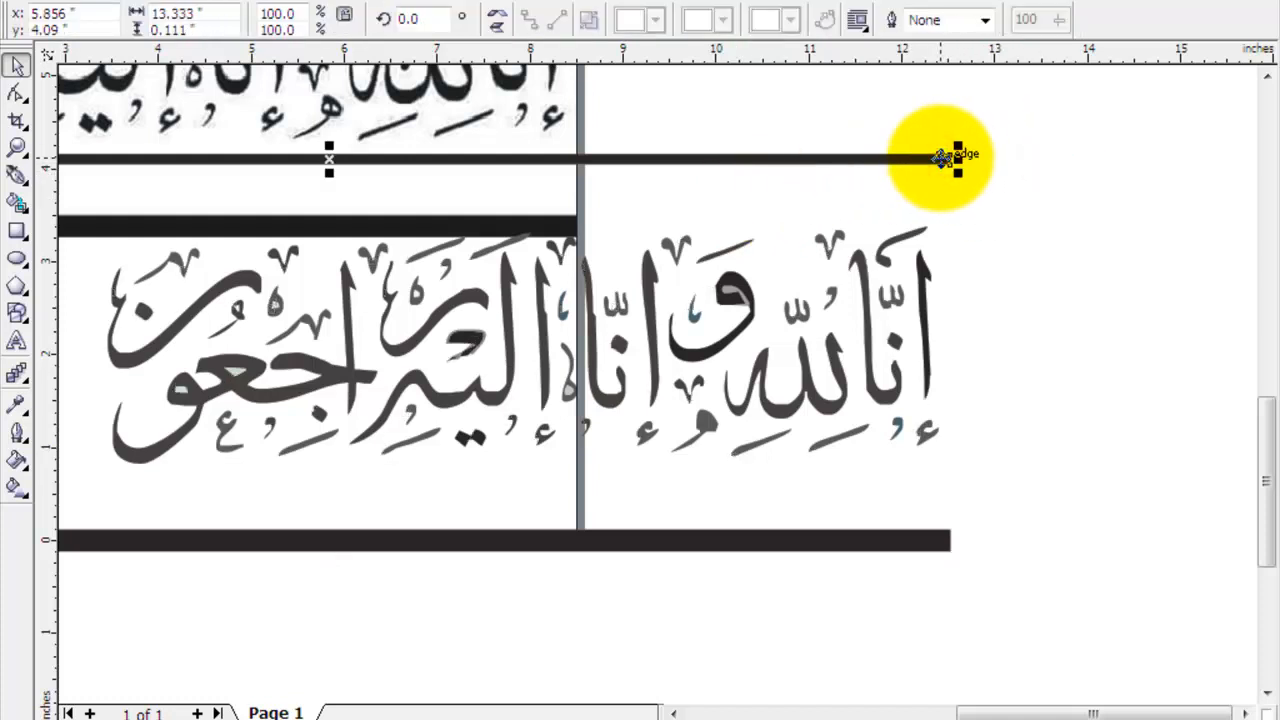
key("Delete")
left_click(886, 540)
key("Delete")
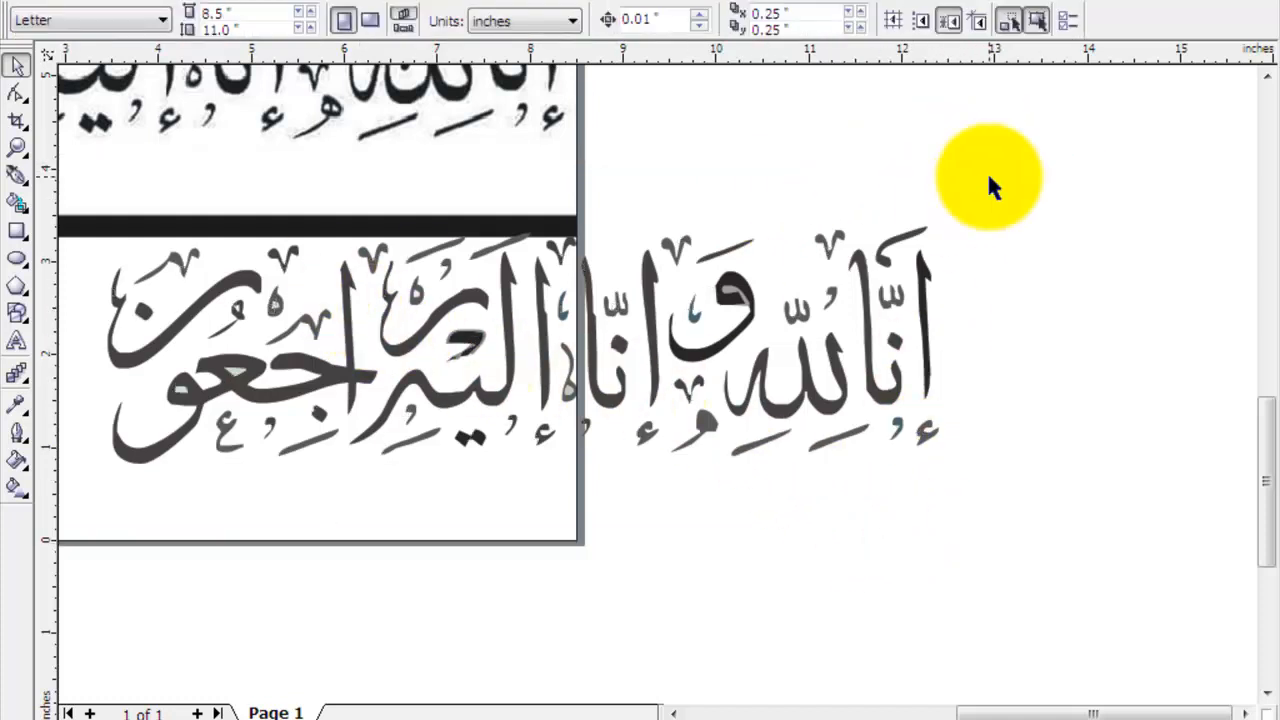
Step: Shift the traced calligraphy pieces down below the black bar and delete the traced logo with its captions
left_click_drag(1089, 166, 185, 550)
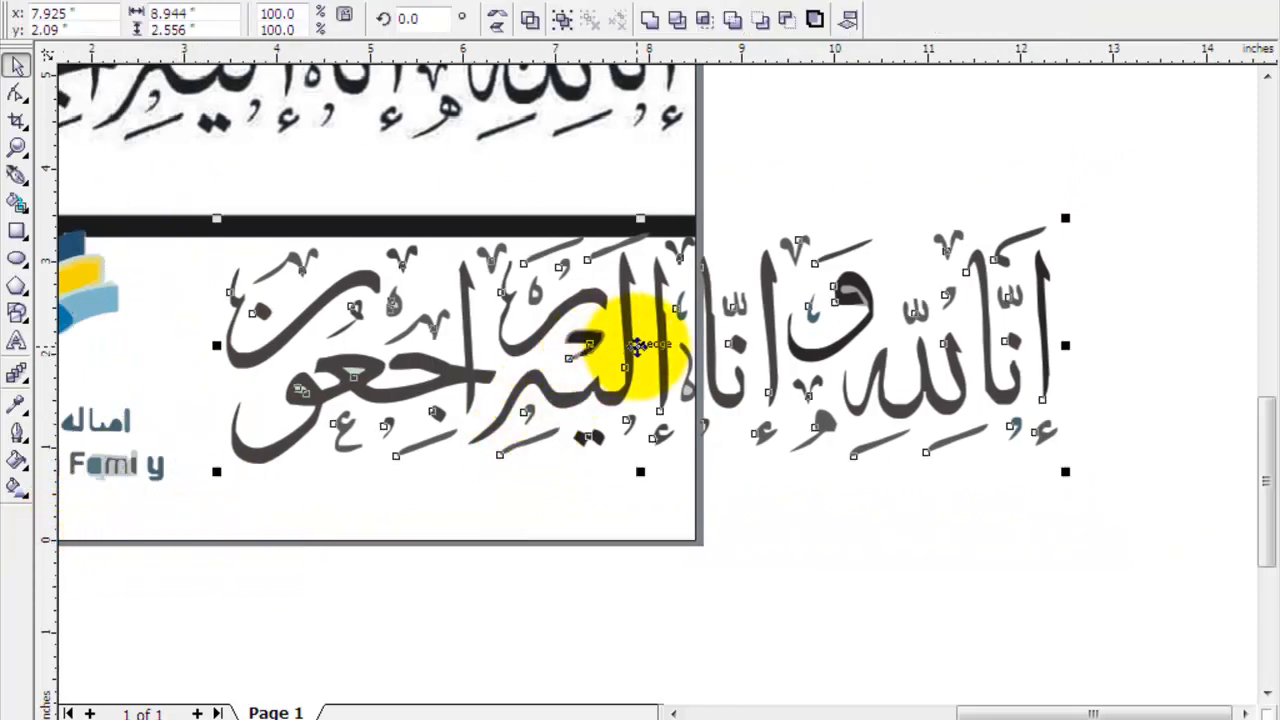
left_click_drag(637, 345, 665, 409)
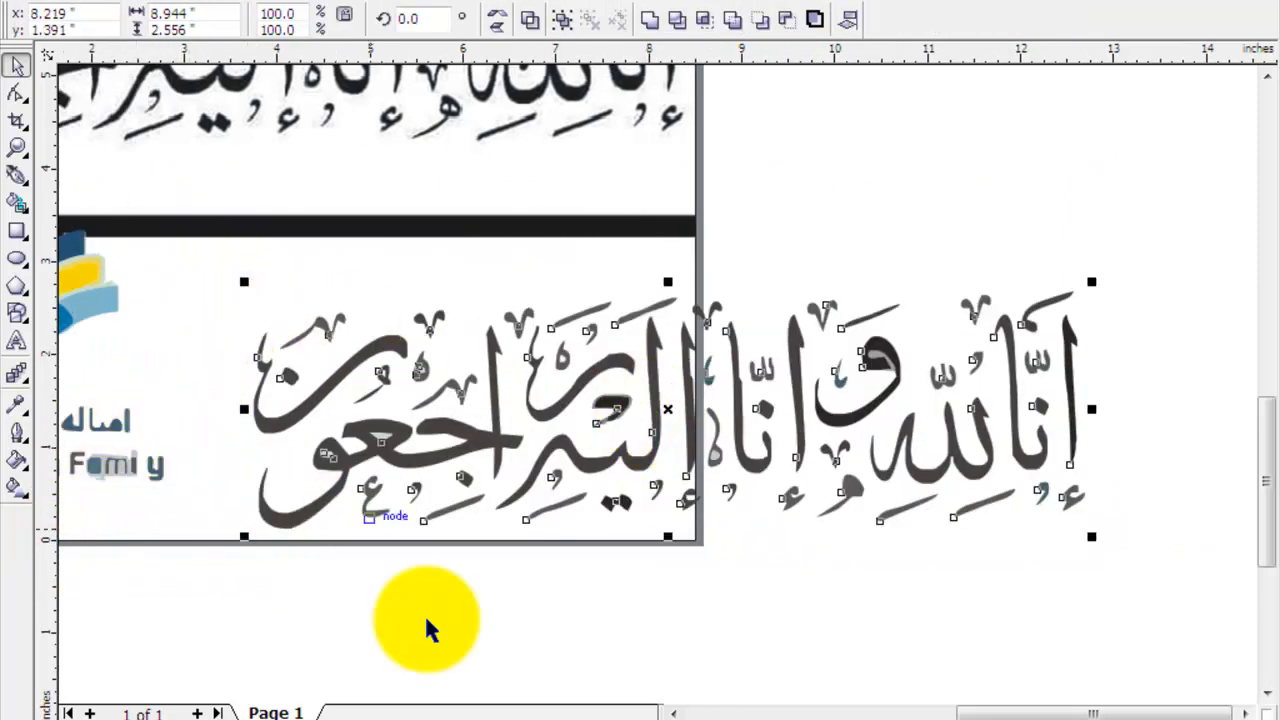
left_click(673, 713)
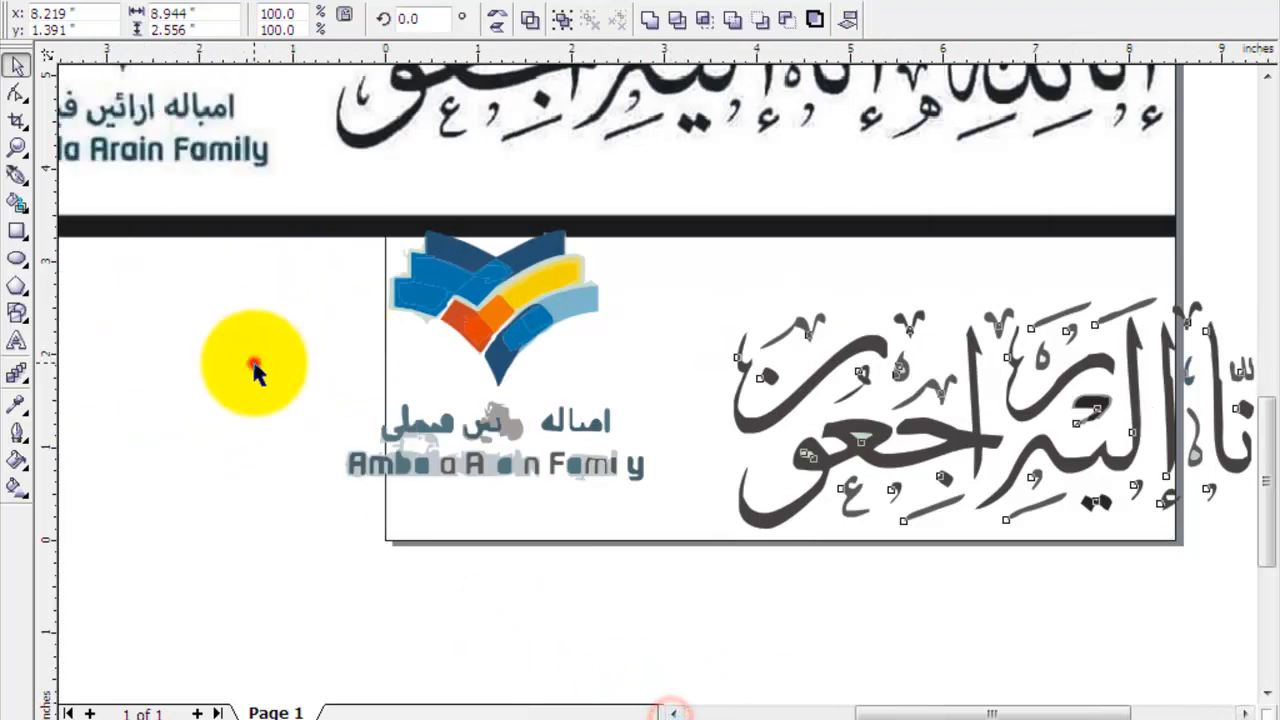
left_click(255, 372)
left_click_drag(179, 629, 691, 158)
key("Delete")
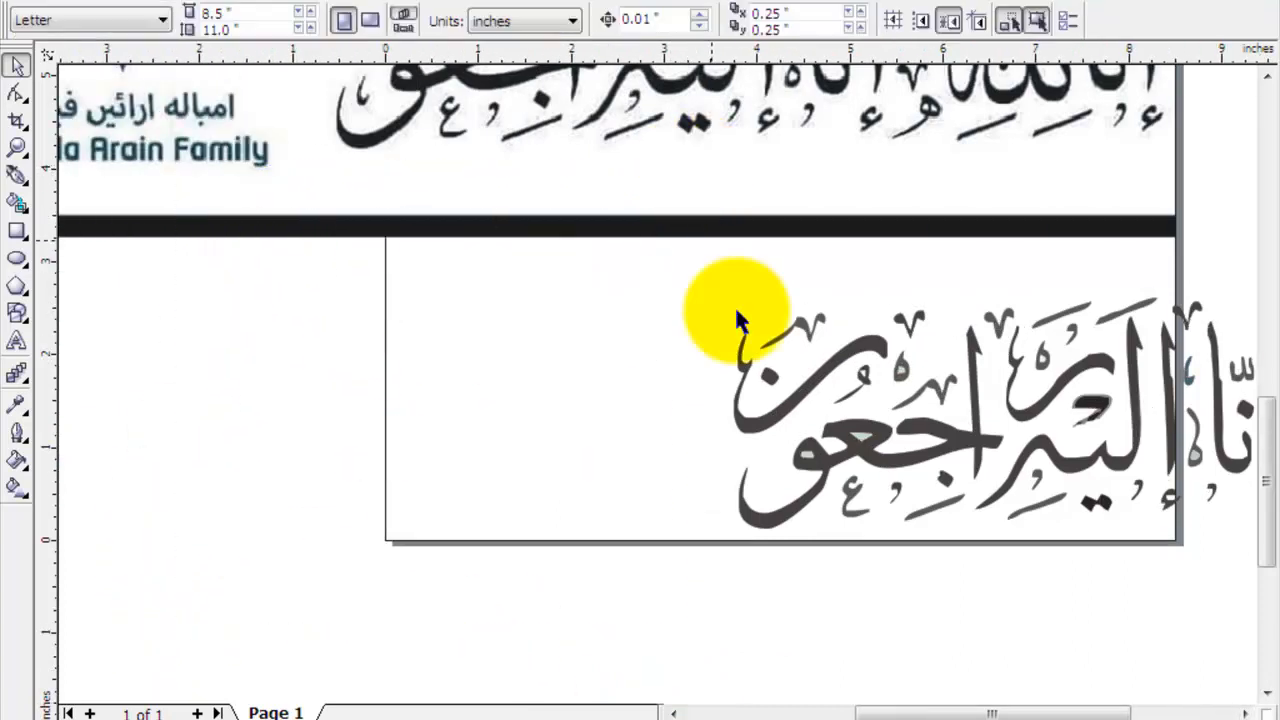
Step: Examine the whole traced calligraphy close up, checking its separate pieces for leftover light fragments inside the letters
left_click(1245, 713)
left_click(1245, 713)
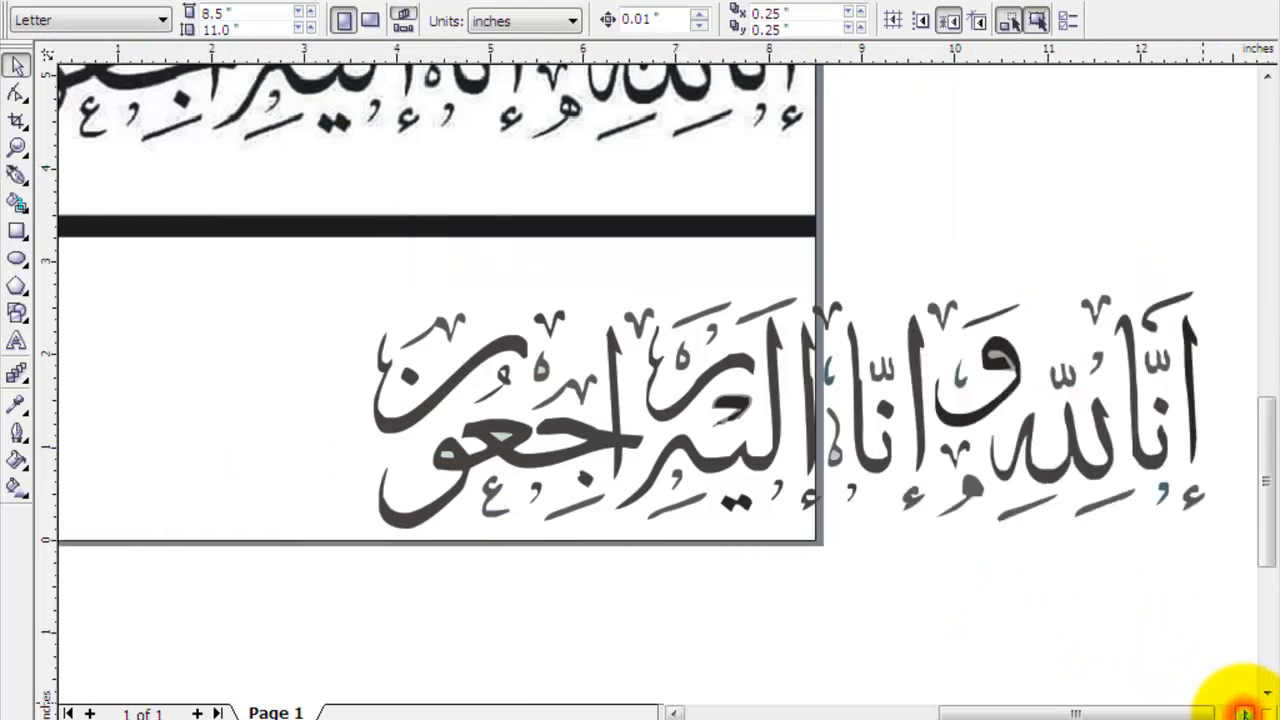
left_click(1245, 713)
left_click(1245, 713)
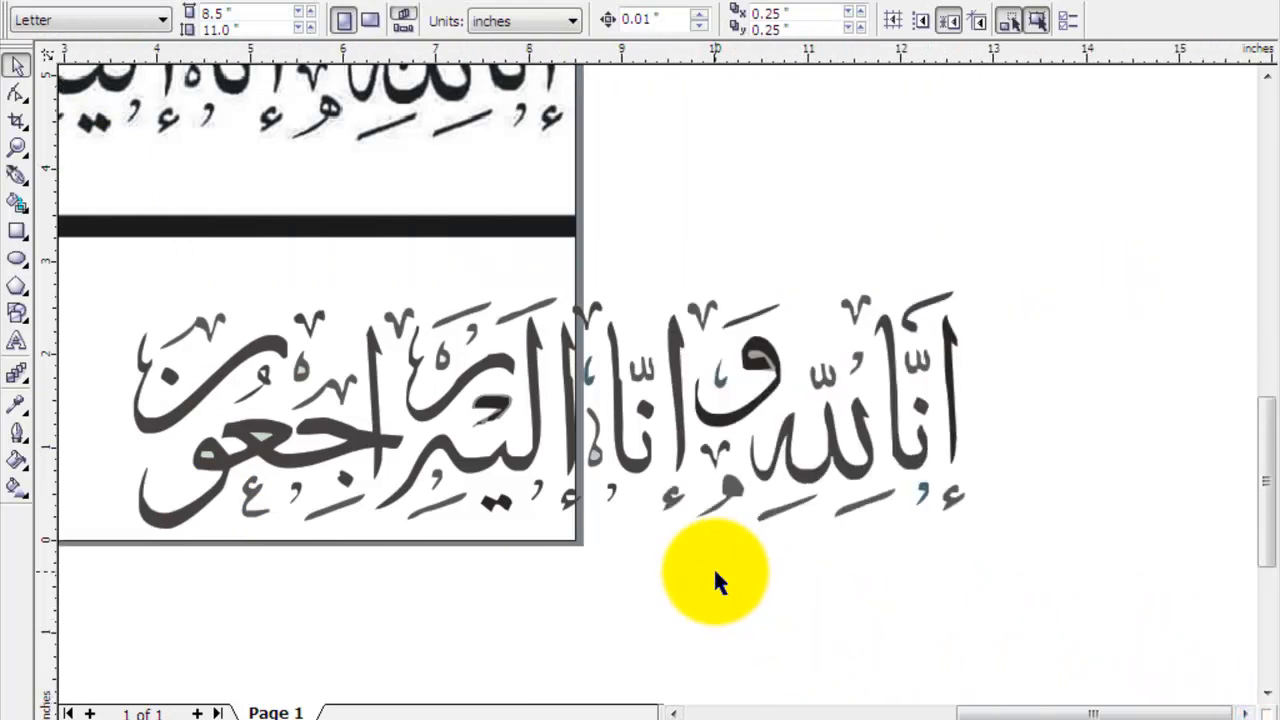
key("z")
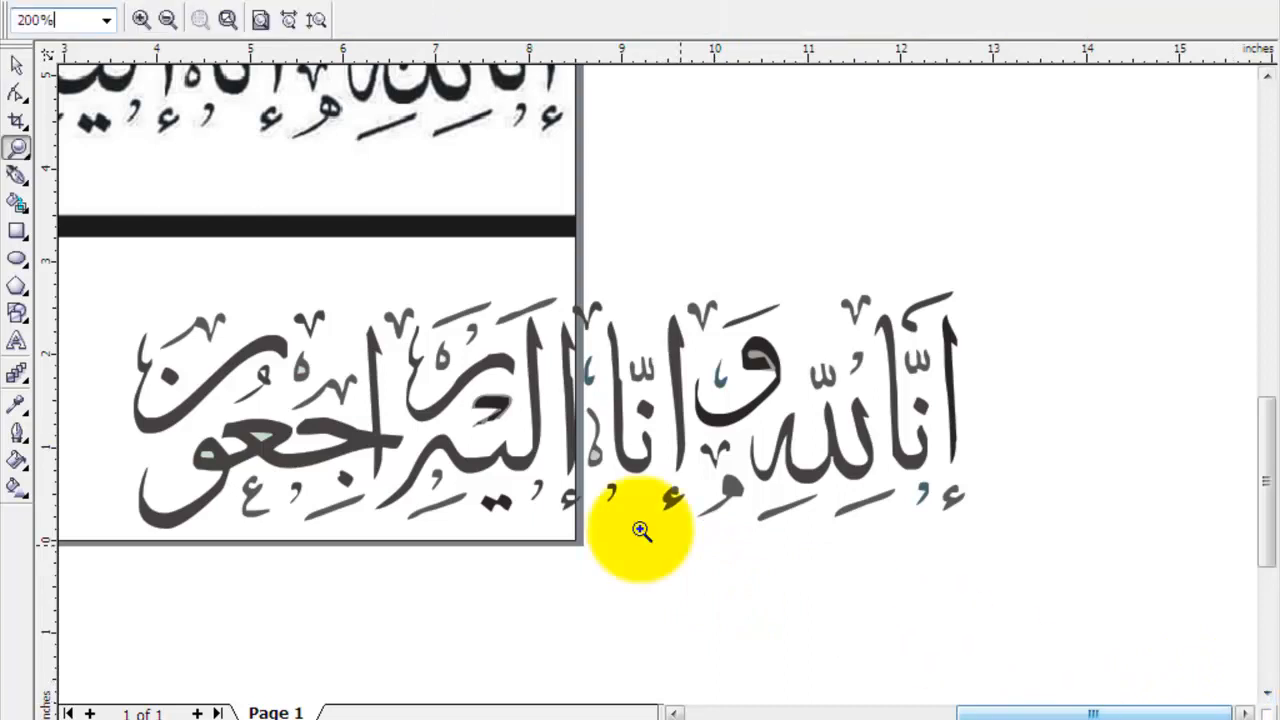
left_click_drag(69, 220, 1063, 614)
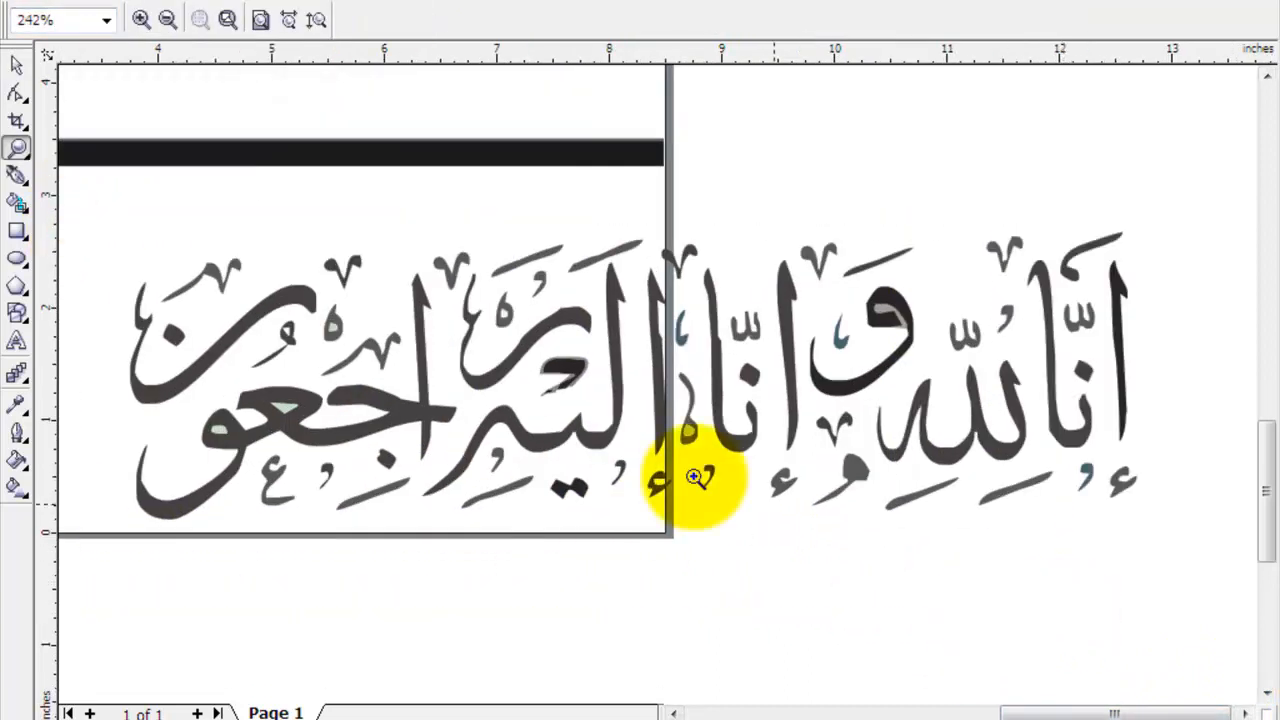
left_click_drag(89, 171, 1194, 609)
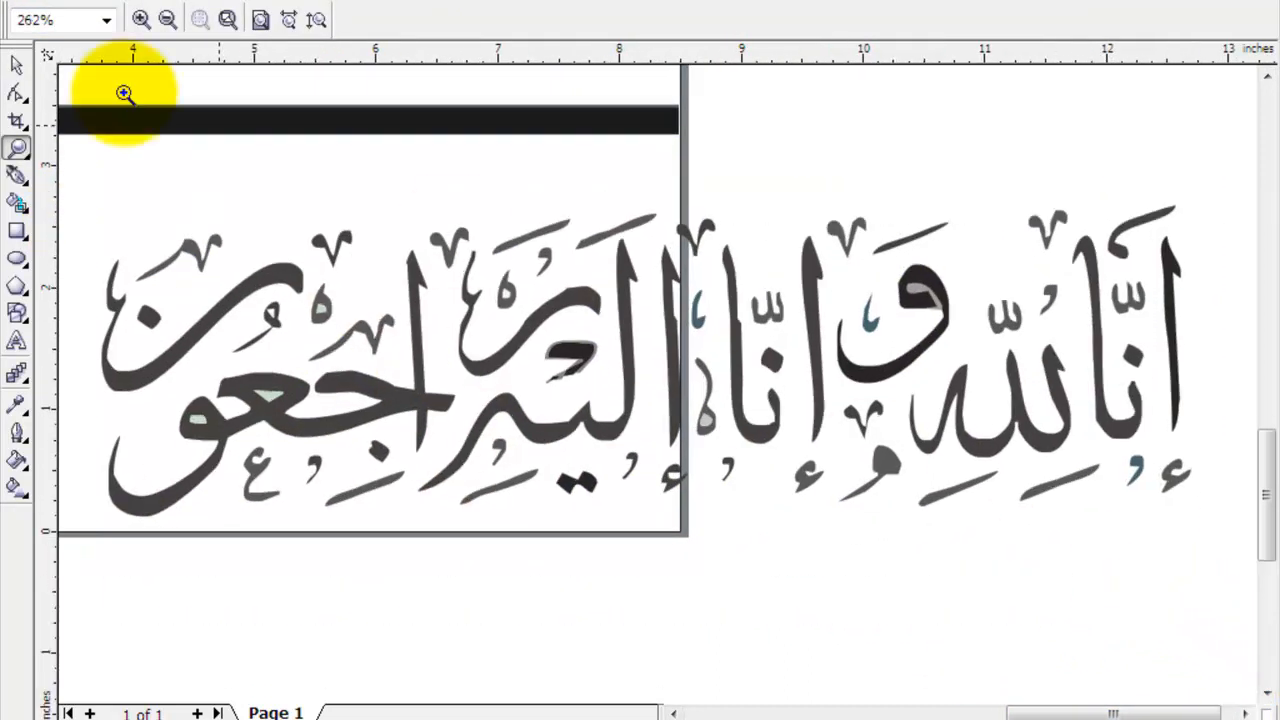
left_click(16, 65)
left_click(1145, 565)
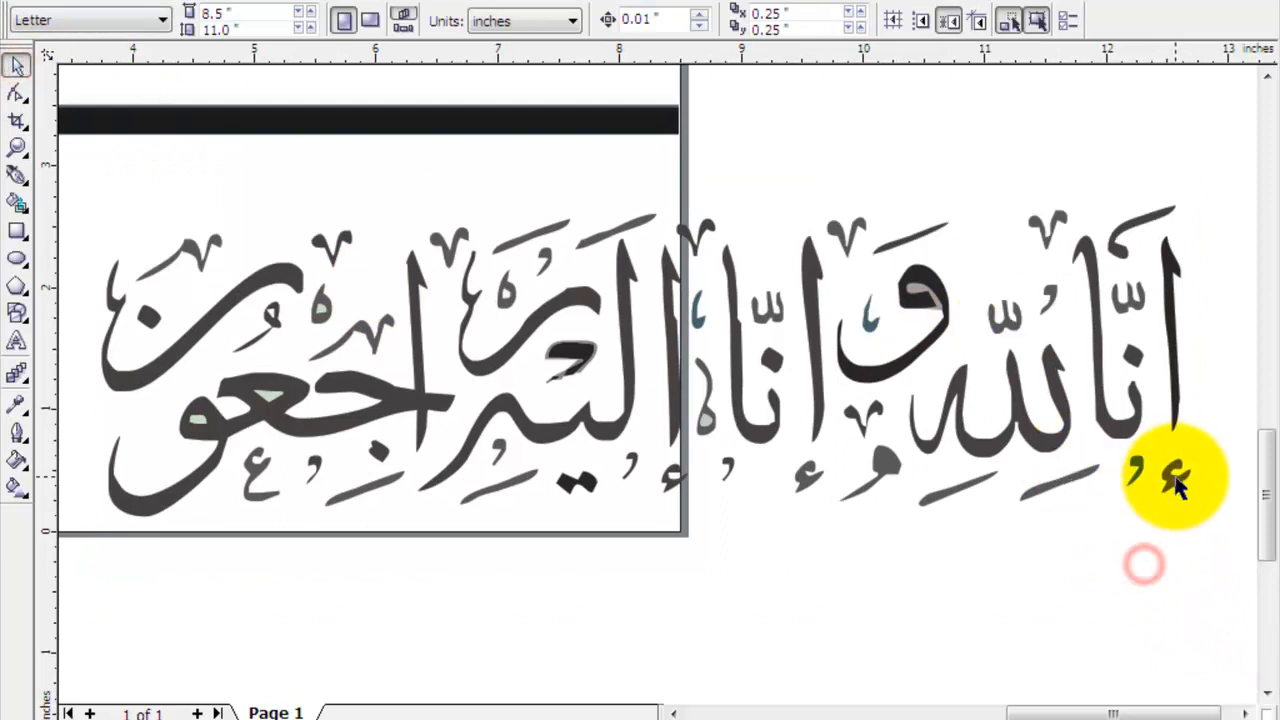
left_click(1177, 485)
left_click(1178, 545)
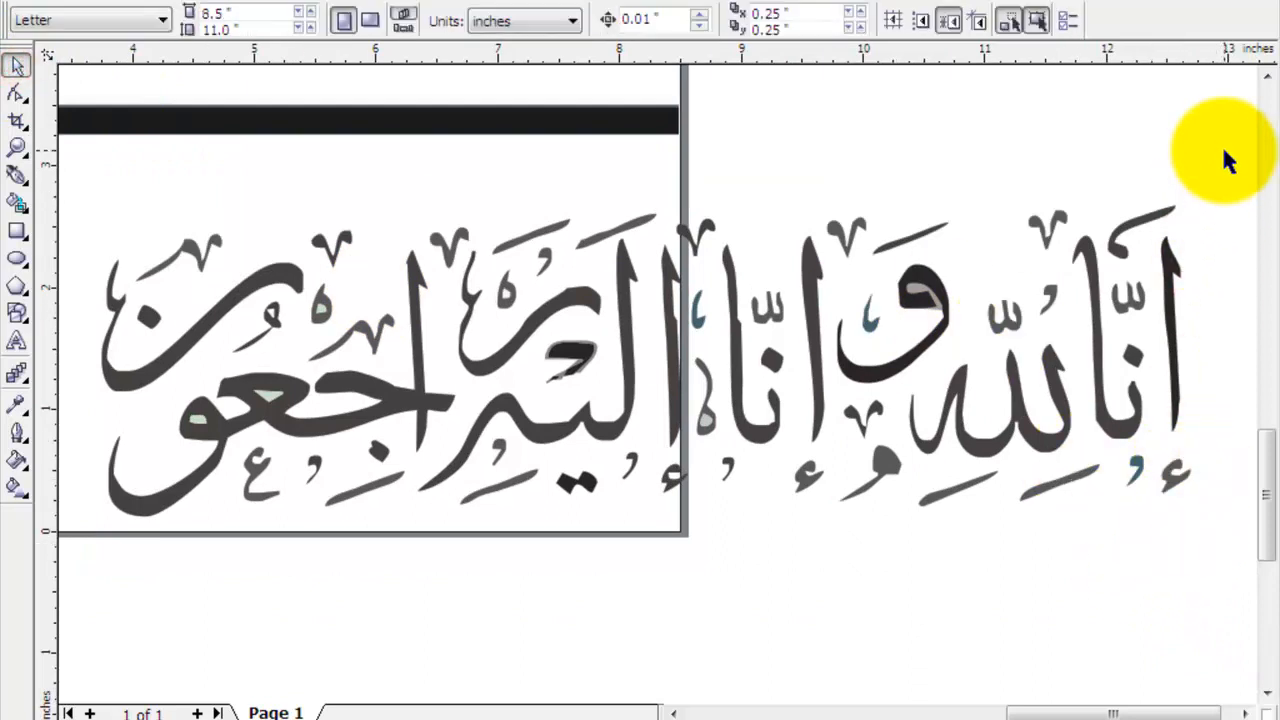
left_click_drag(1224, 150, 986, 414)
left_click_drag(68, 162, 1218, 554)
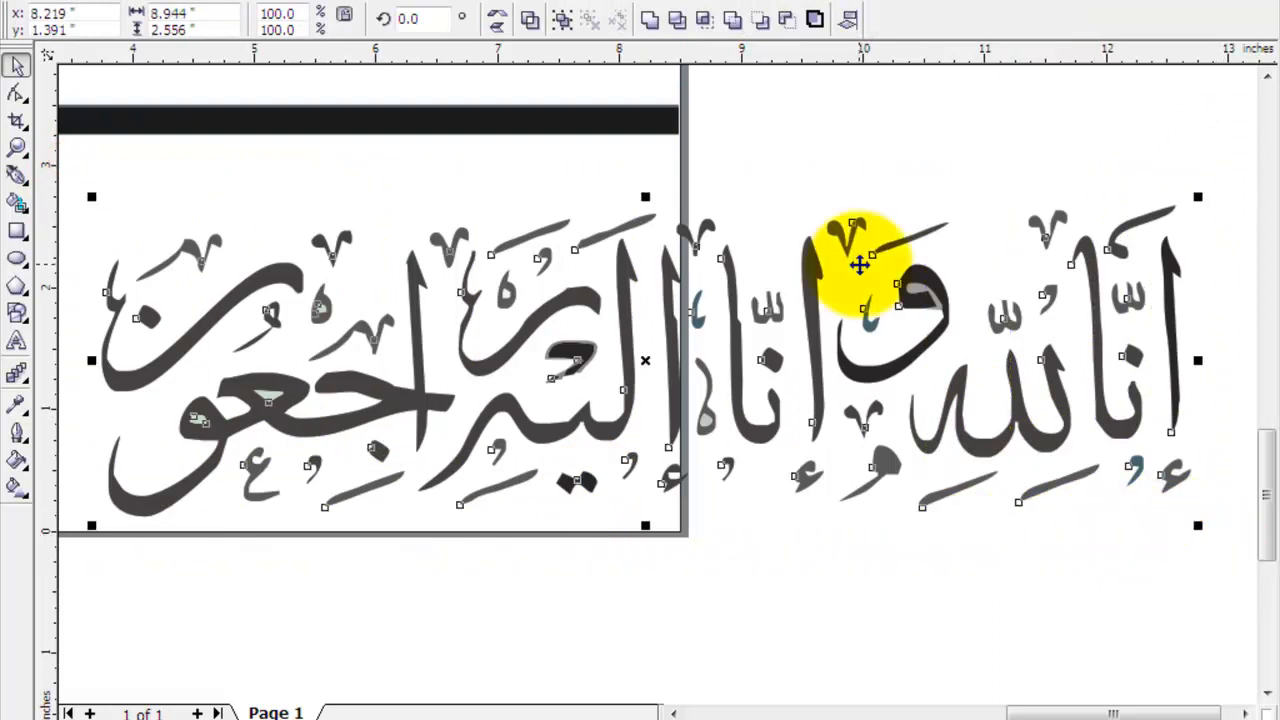
left_click(652, 22)
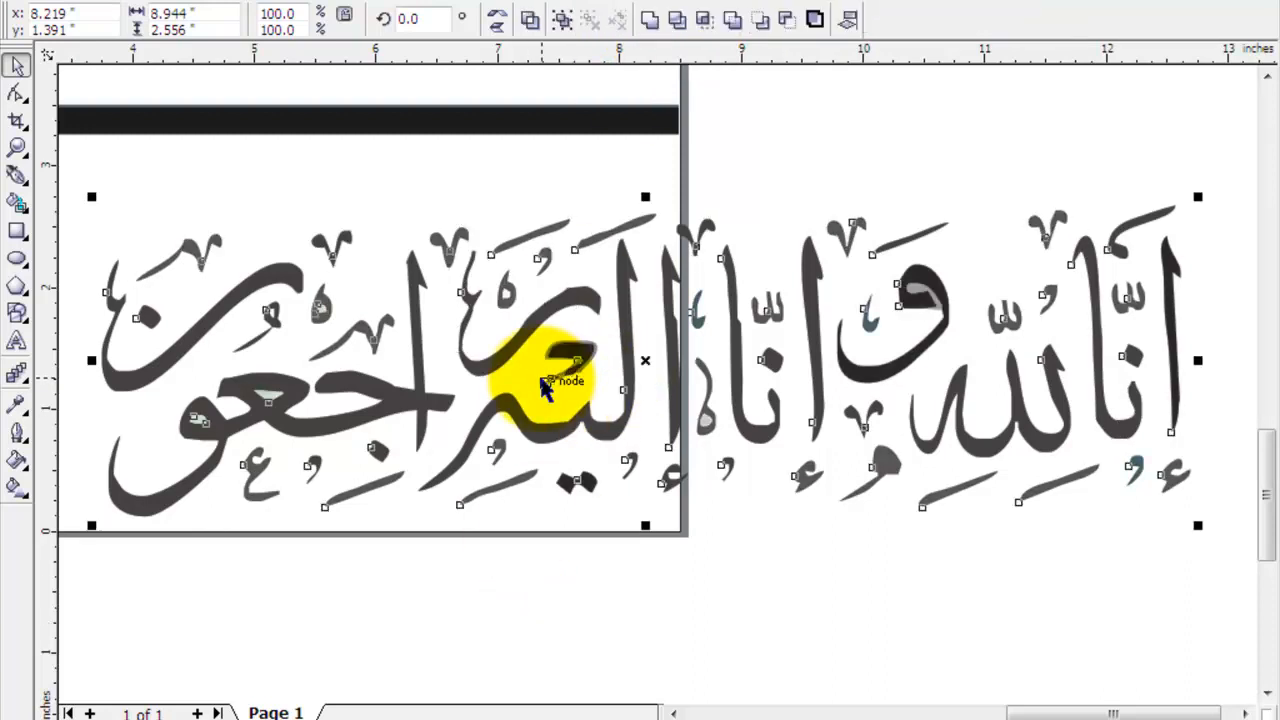
left_click(891, 594)
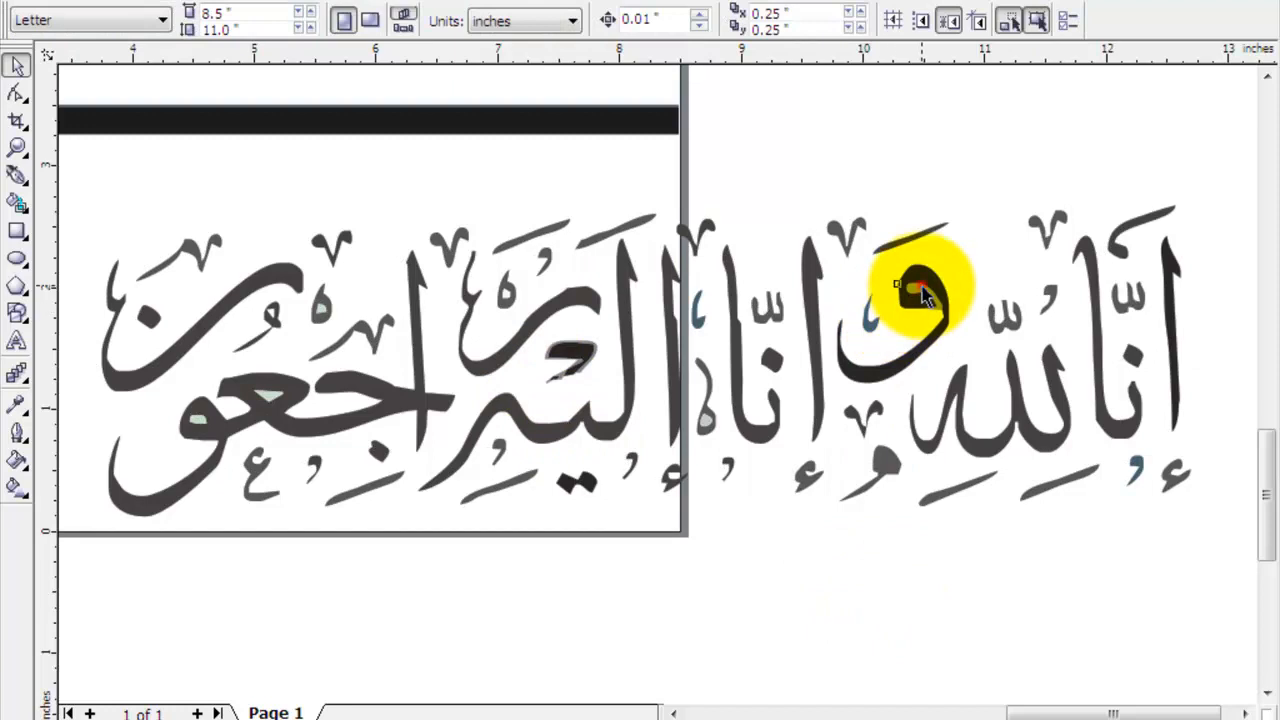
Step: Delete the grey leftover pieces inside the head of the letter و and around the small dark stroke in إليه
left_click_drag(925, 295, 883, 322)
key("ctrl+z")
left_click(1020, 140)
key("Delete")
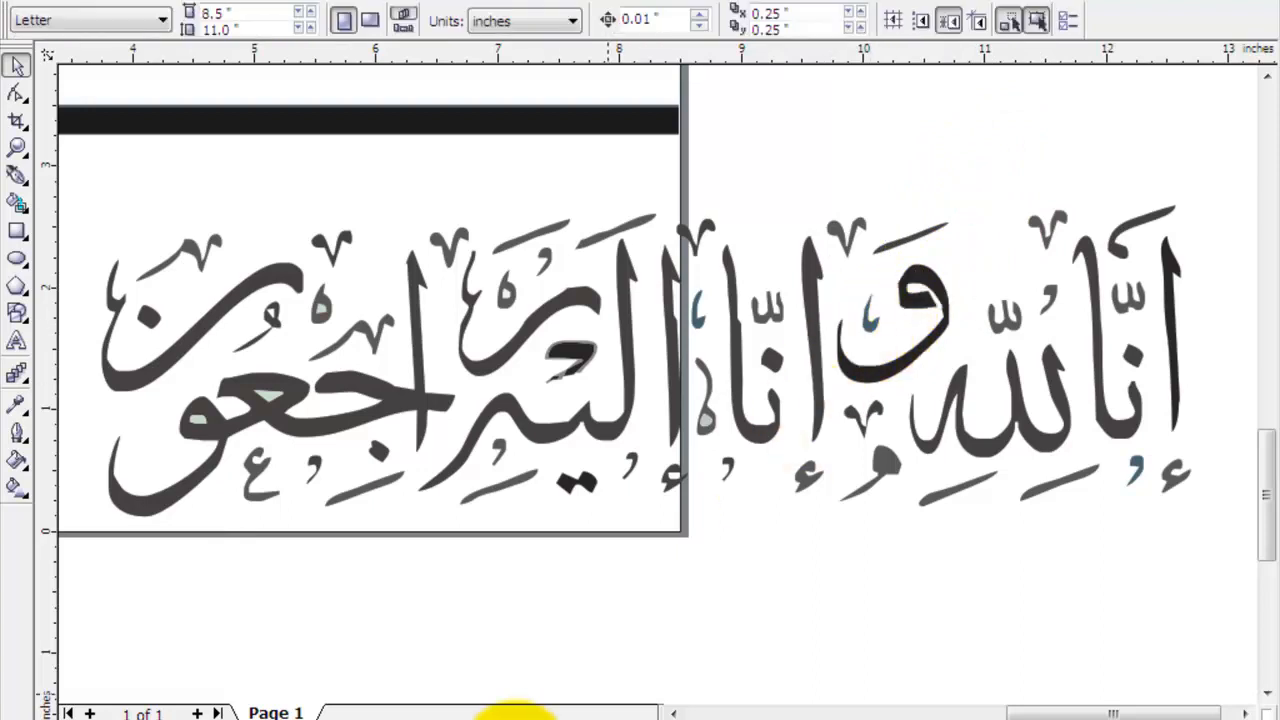
left_click(592, 352)
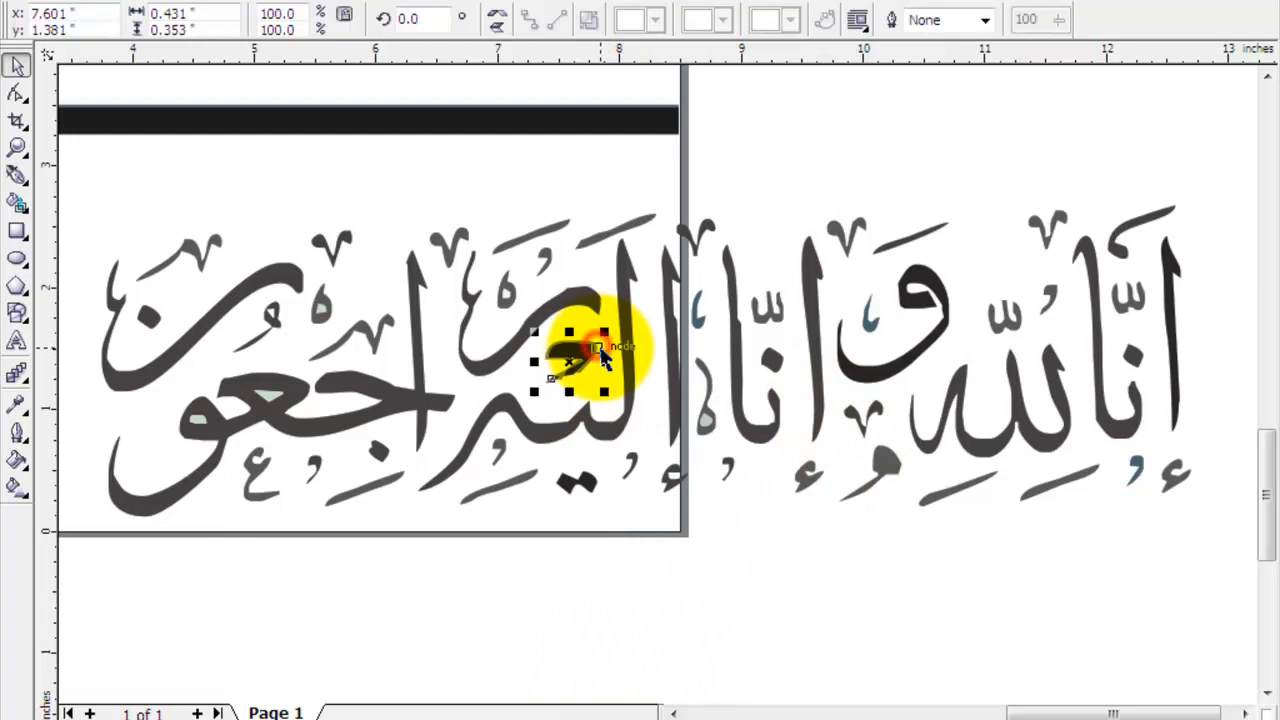
key("Delete")
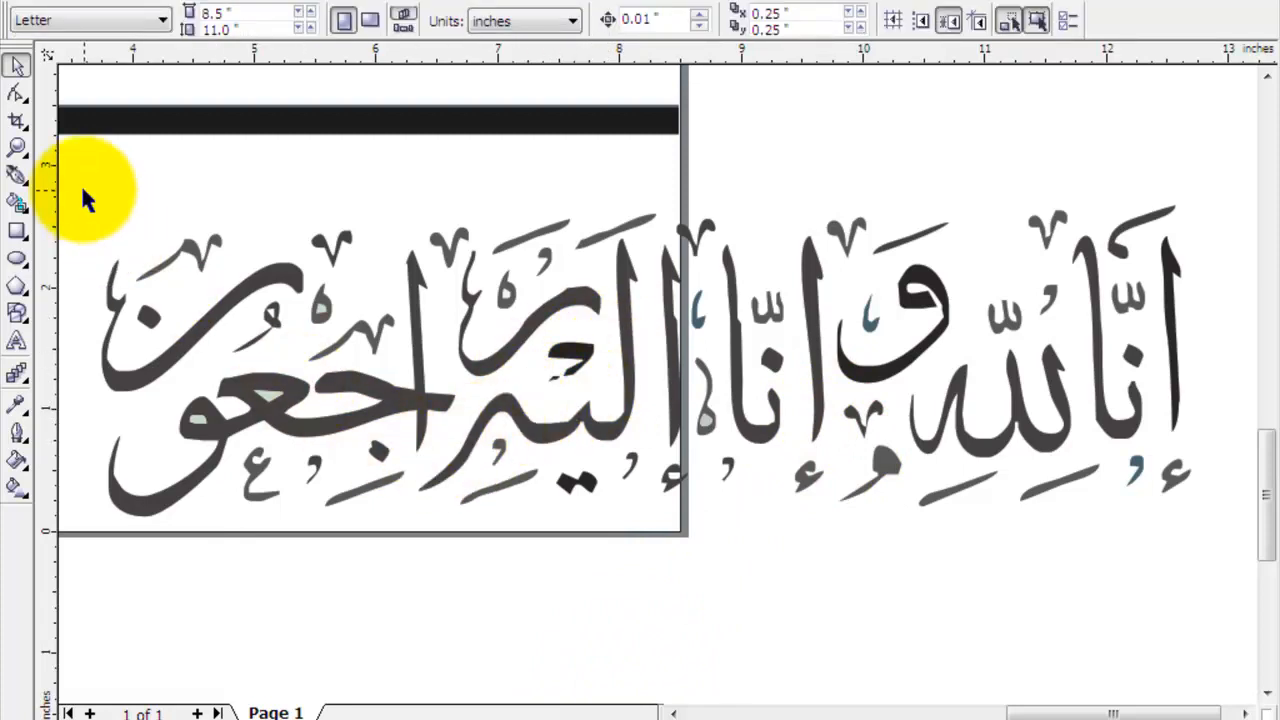
left_click_drag(64, 160, 447, 560)
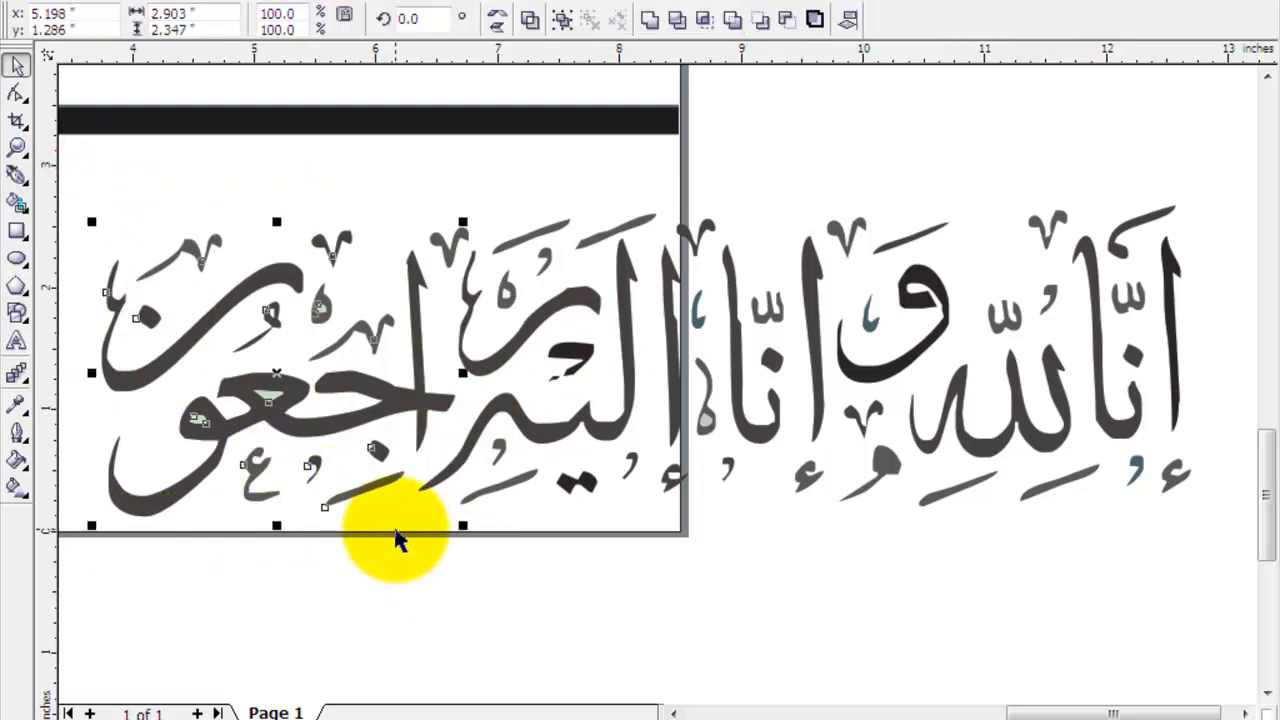
left_click(386, 594)
key("Delete")
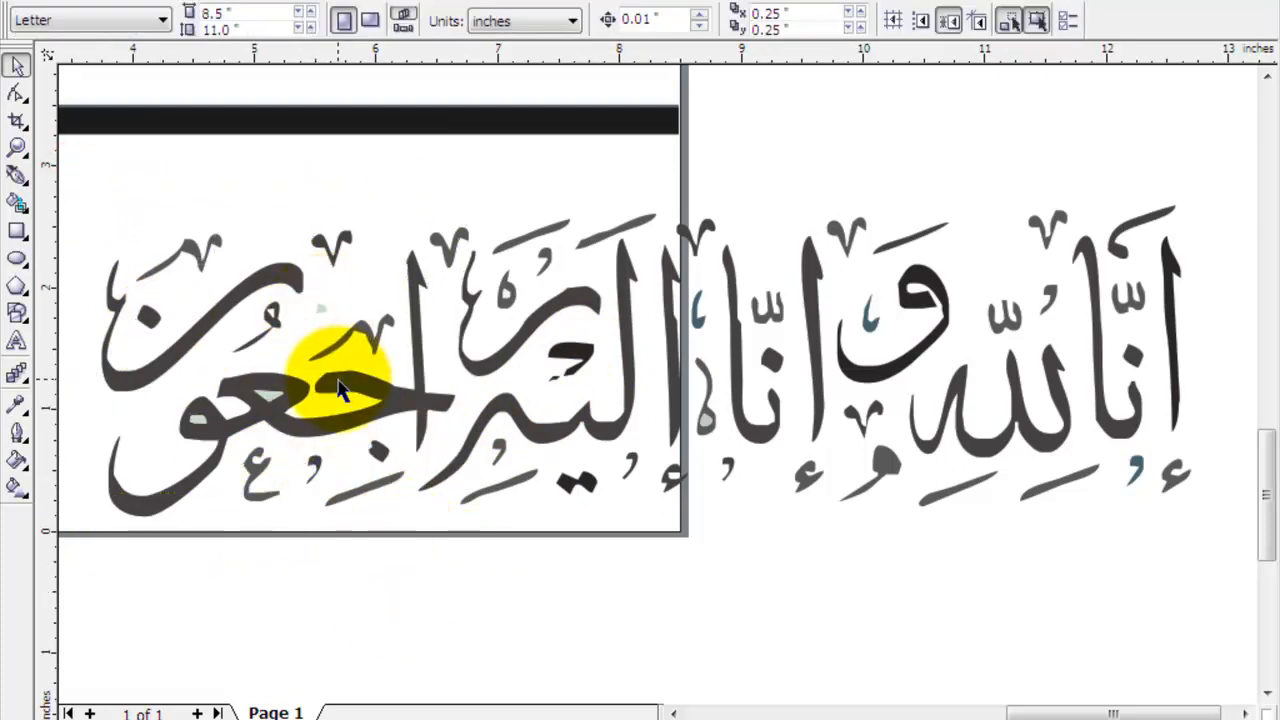
left_click(305, 322)
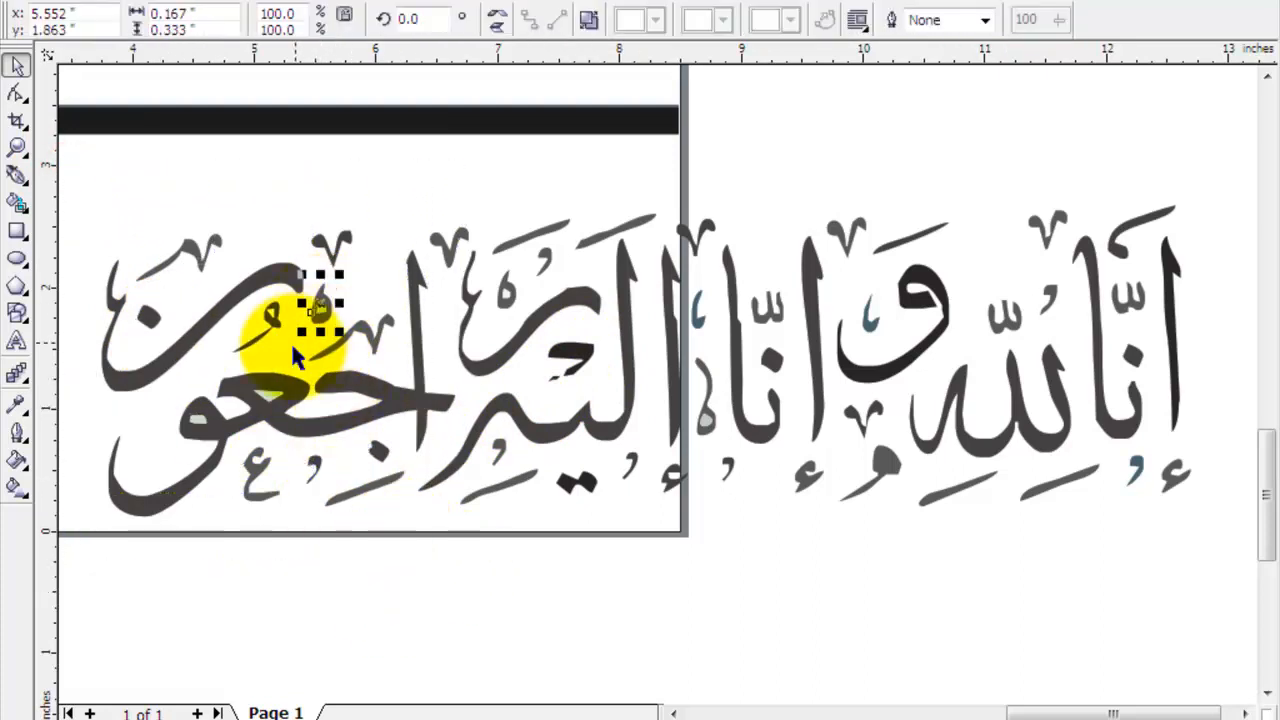
Step: Delete the light filler pieces inside the small ه above راجعون and the small ه beside the second إنا
left_click_drag(284, 240, 328, 332)
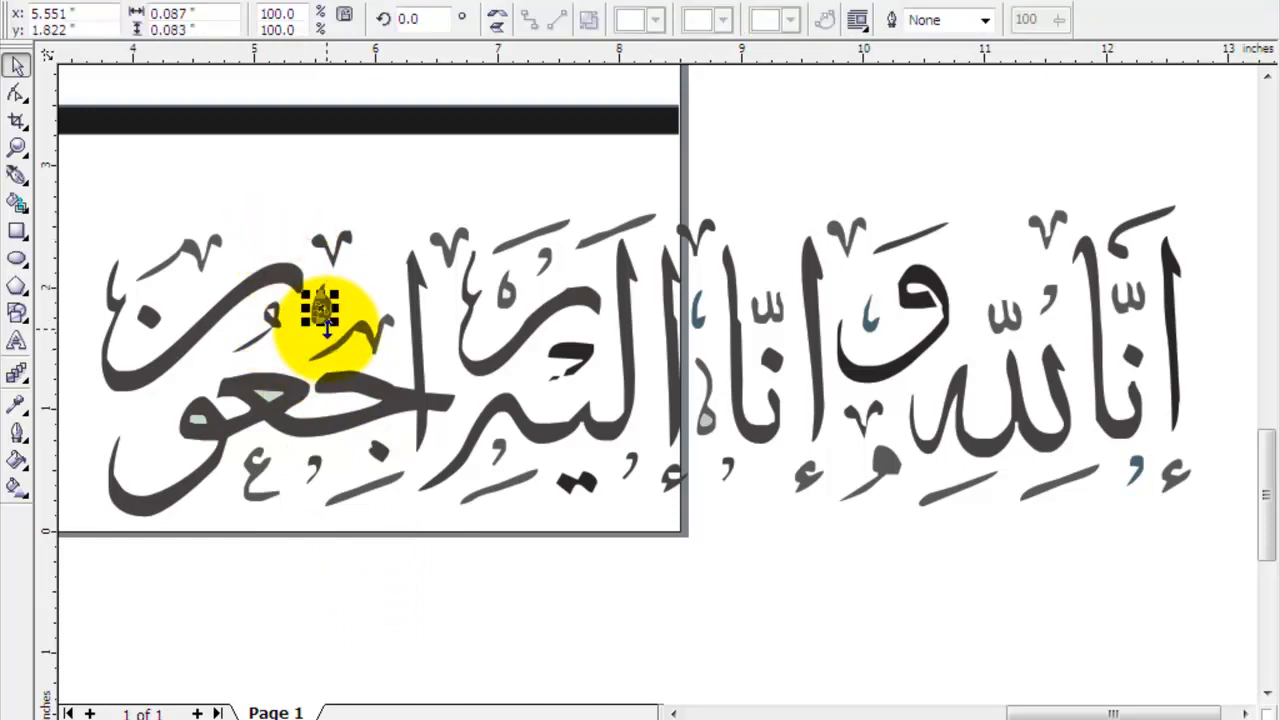
key("Delete")
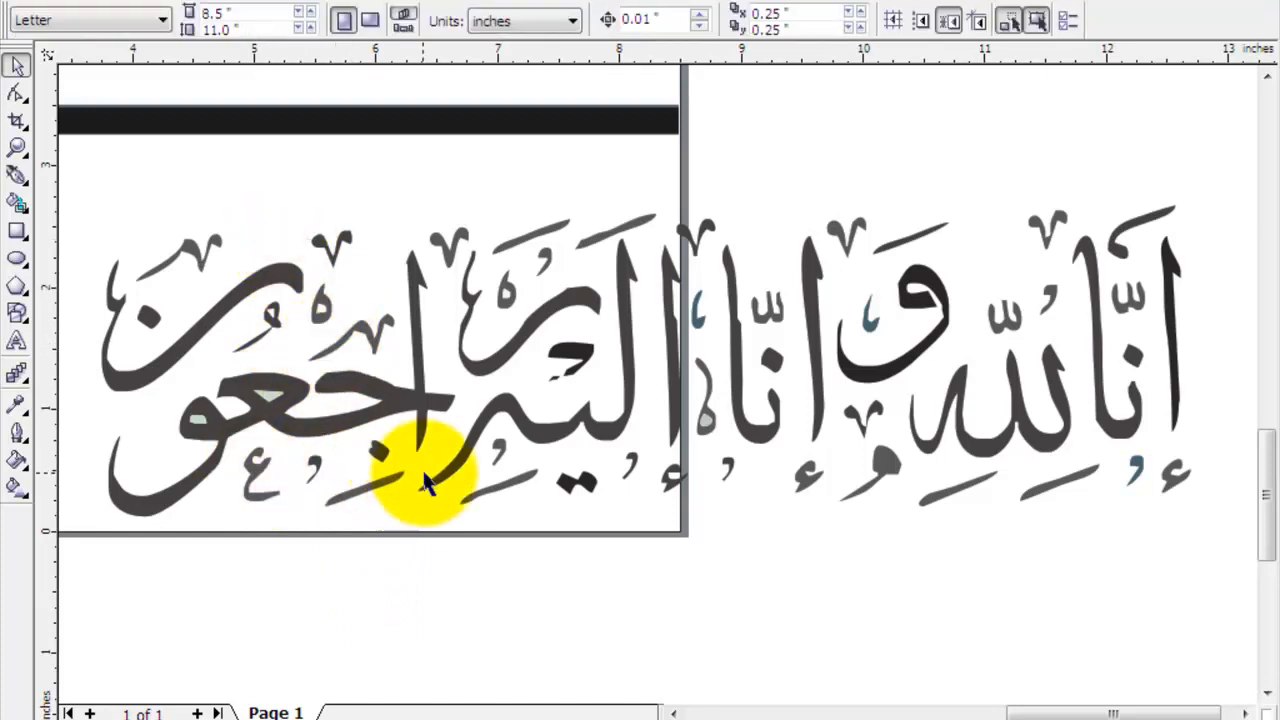
left_click(700, 426)
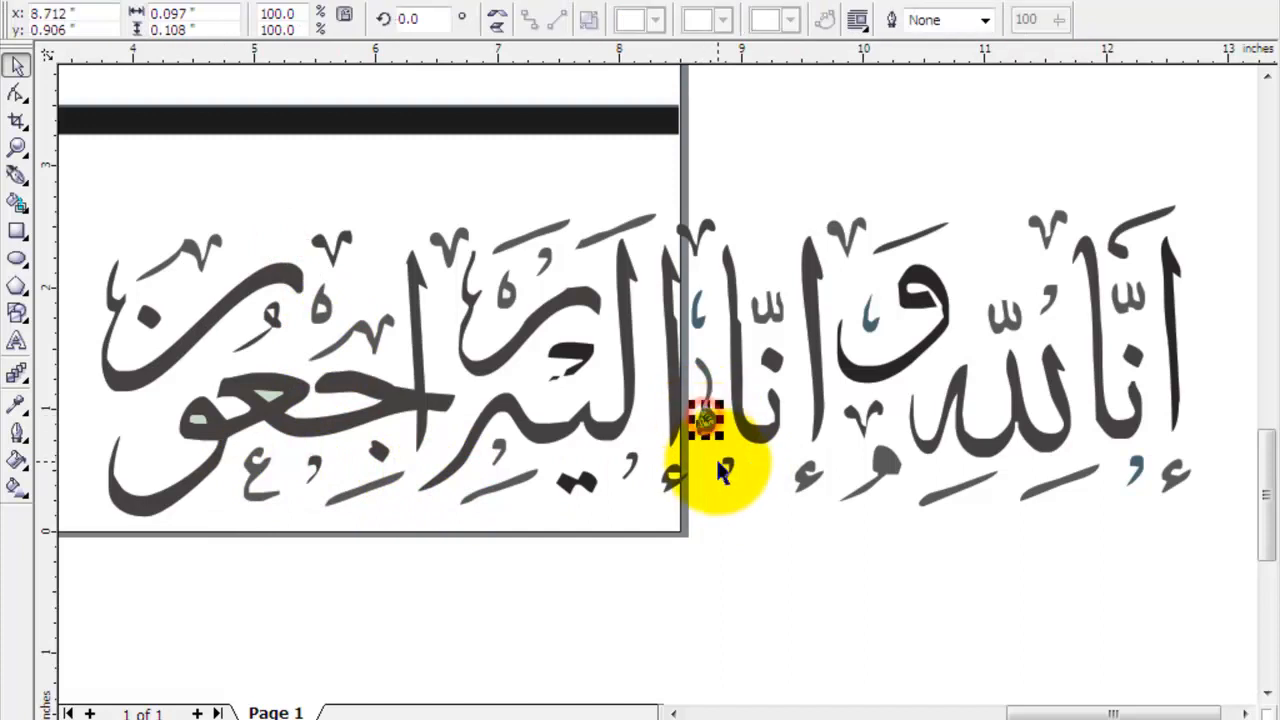
key("Delete")
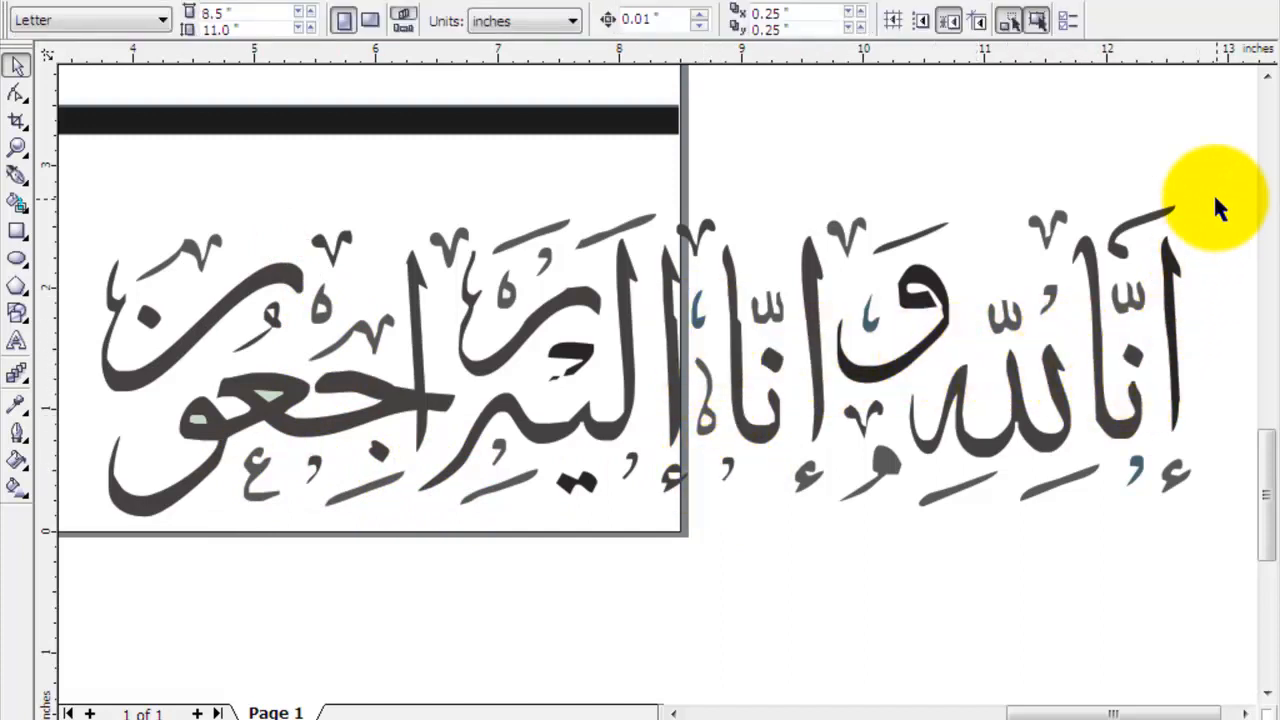
Step: Fill the traced letters of إنا لله and the following و, including their diacritic marks, with black
left_click_drag(1216, 155, 818, 569)
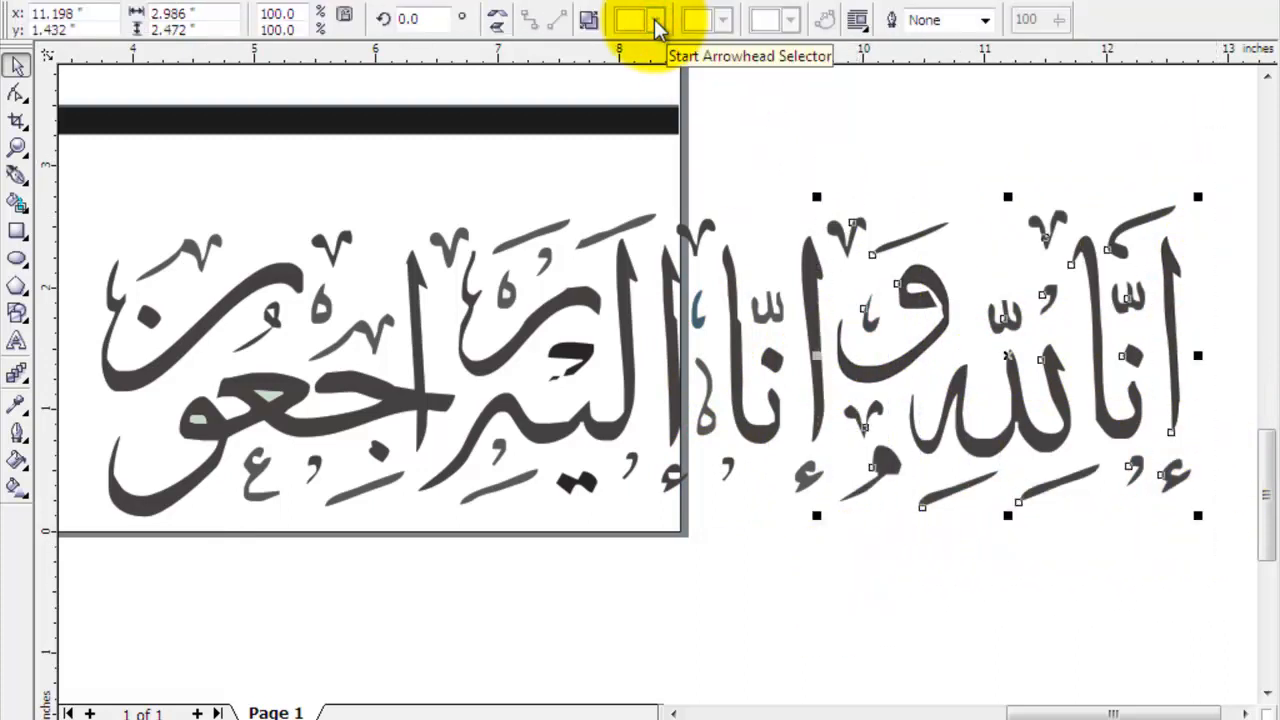
left_click(99, 719)
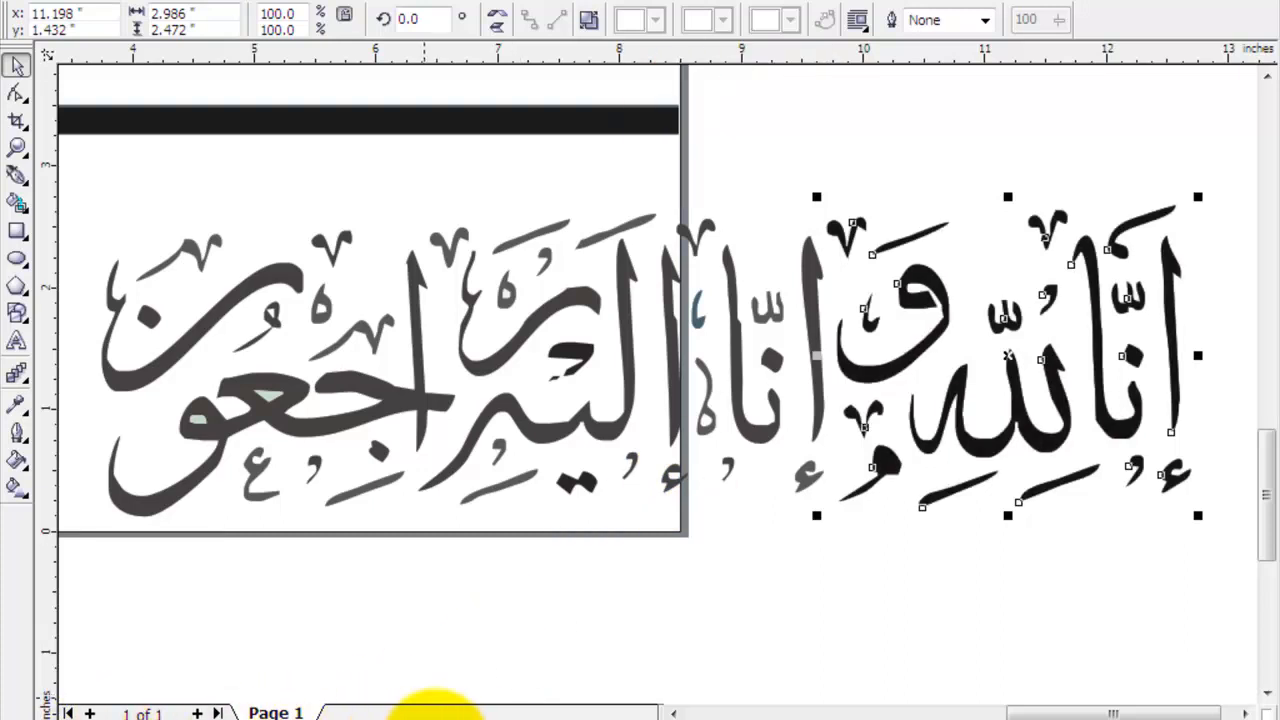
Step: Try orange, dark violet and blue fills on the letters of إنا لله and the following و, settling on light blue
left_click(442, 712)
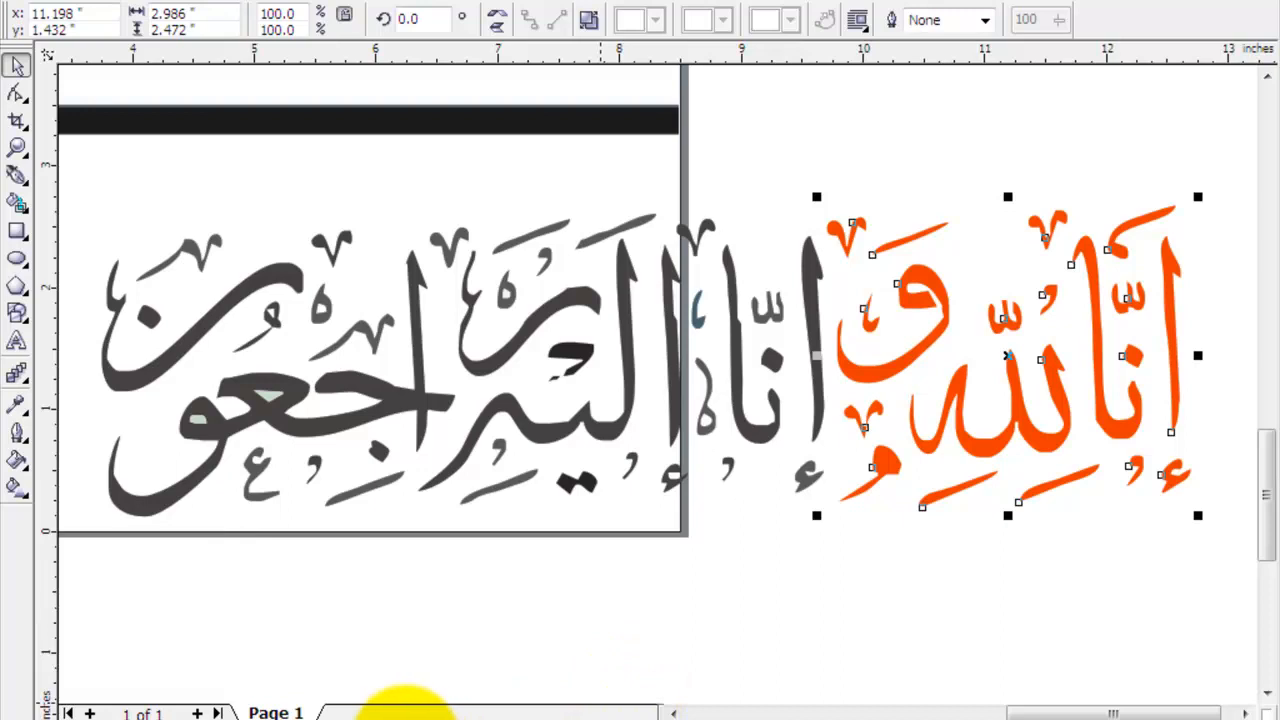
left_click(390, 715)
left_click(372, 712)
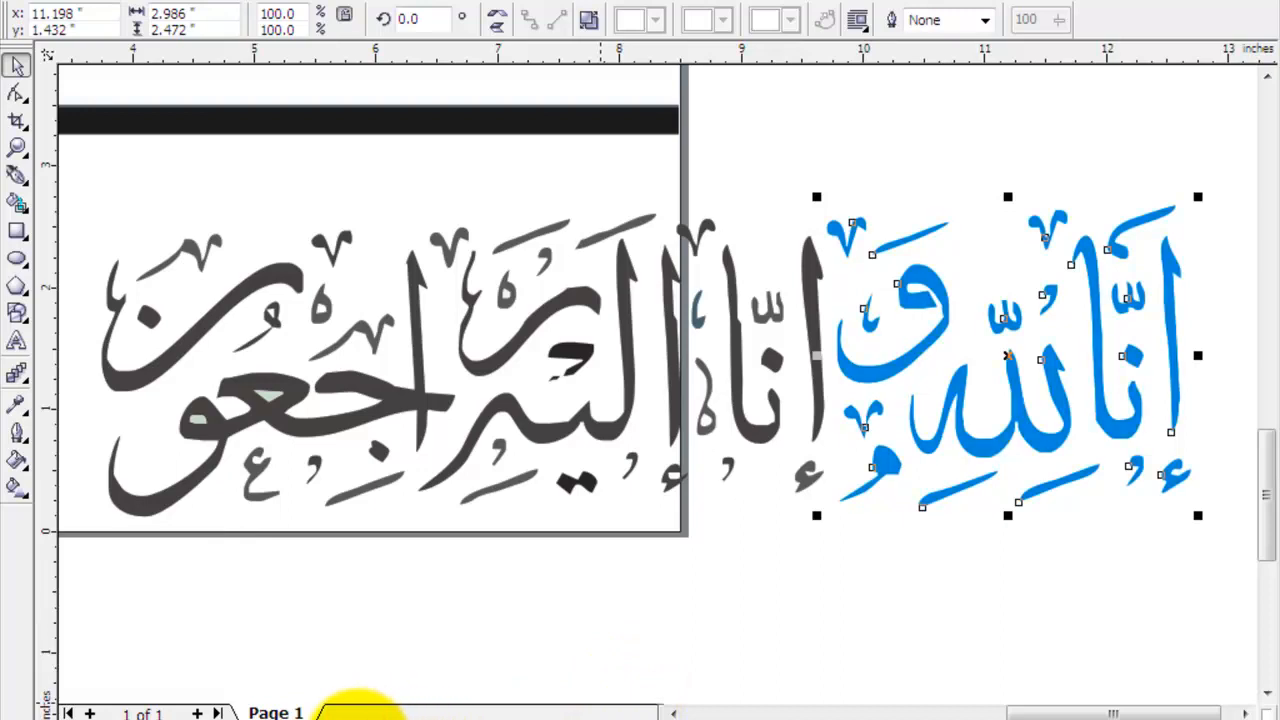
left_click(360, 712)
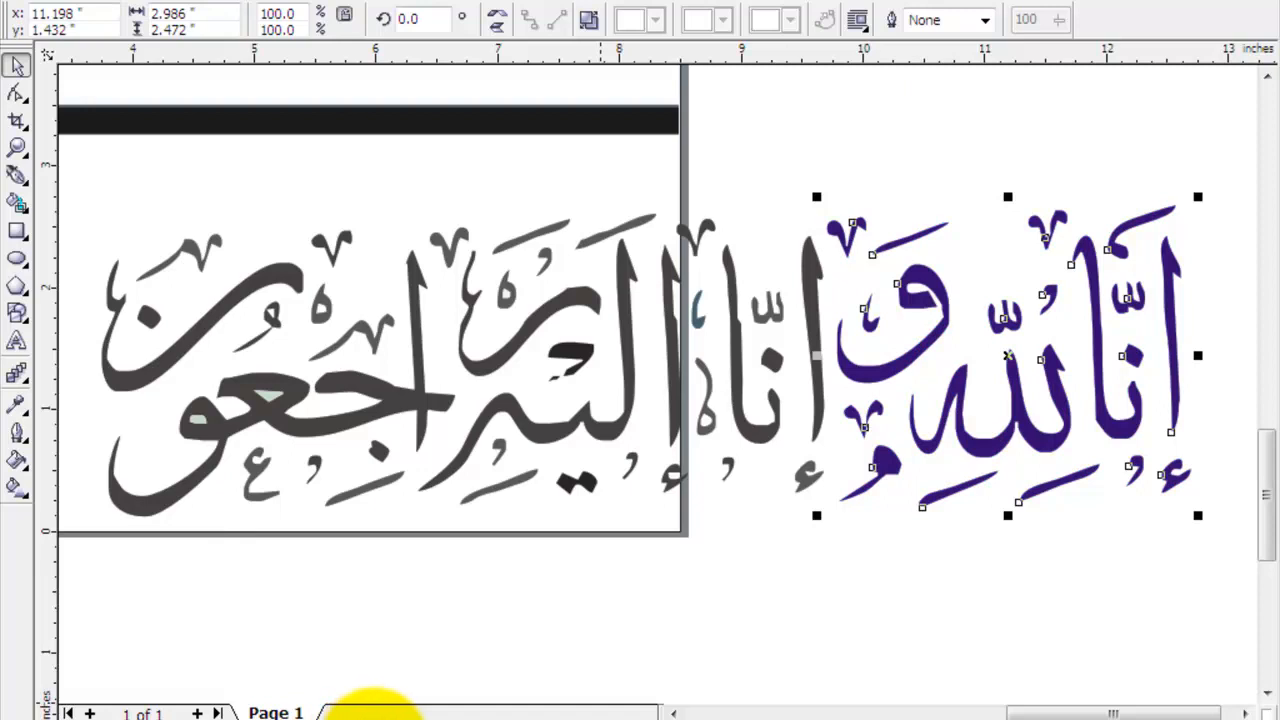
left_click(368, 712)
left_click(845, 605)
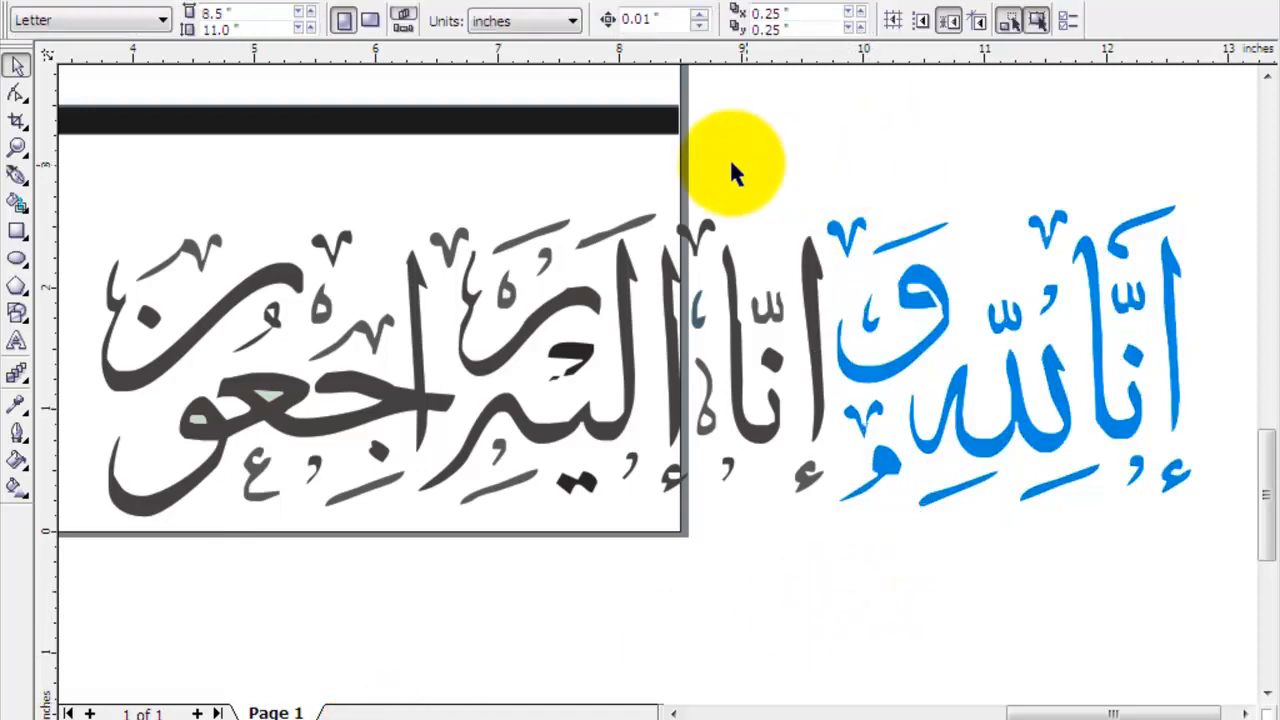
Step: Weld the traced pieces of the second إنا and إليه into one shape and fill it light blue
left_click_drag(880, 118, 398, 594)
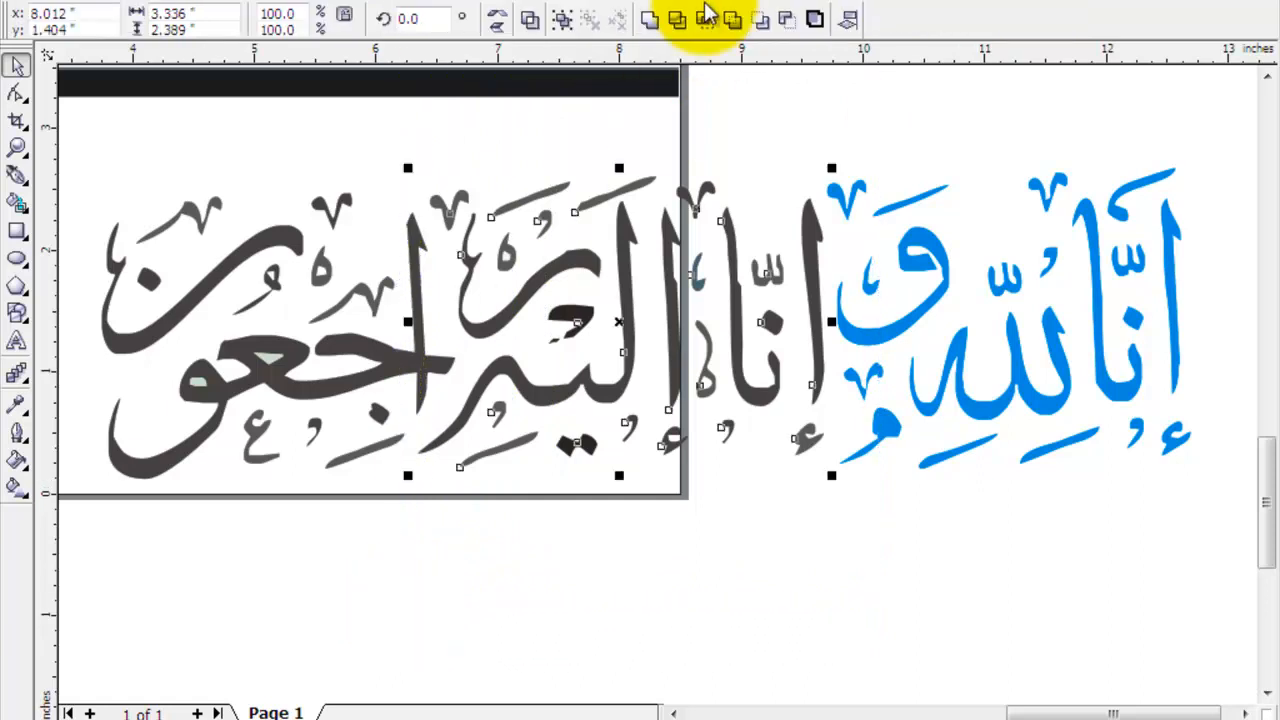
left_click(649, 20)
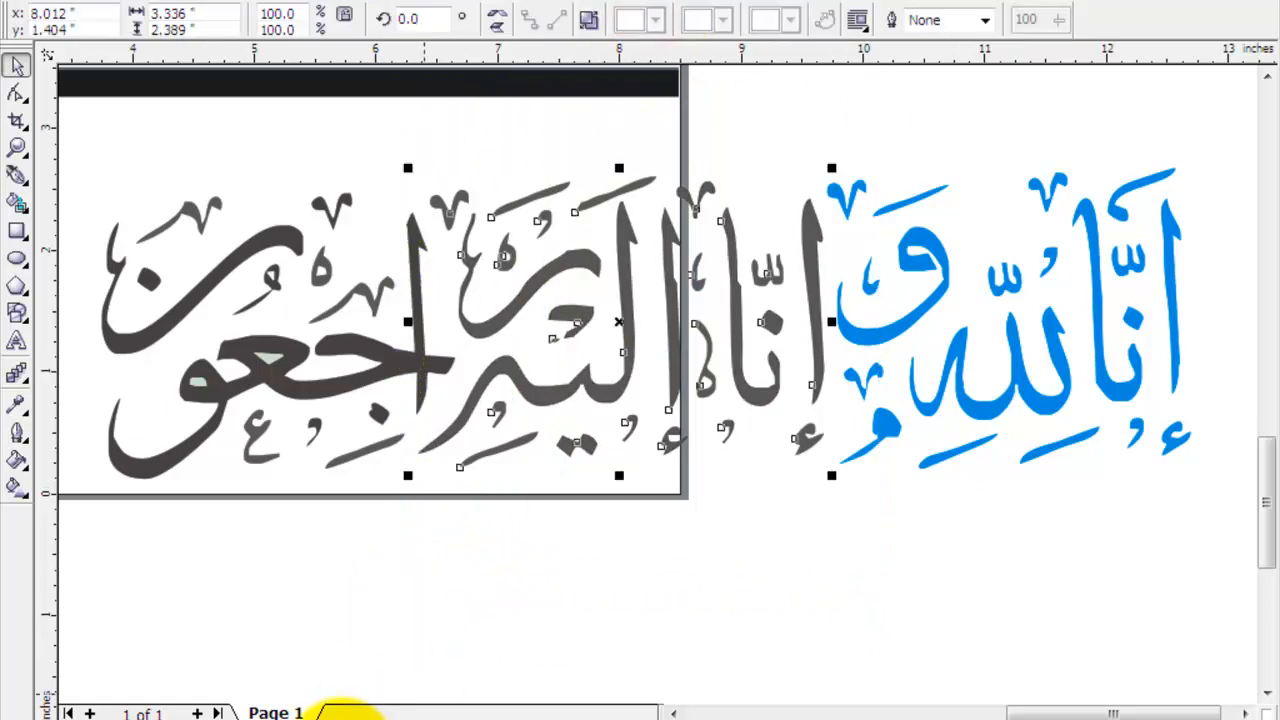
left_click(611, 605)
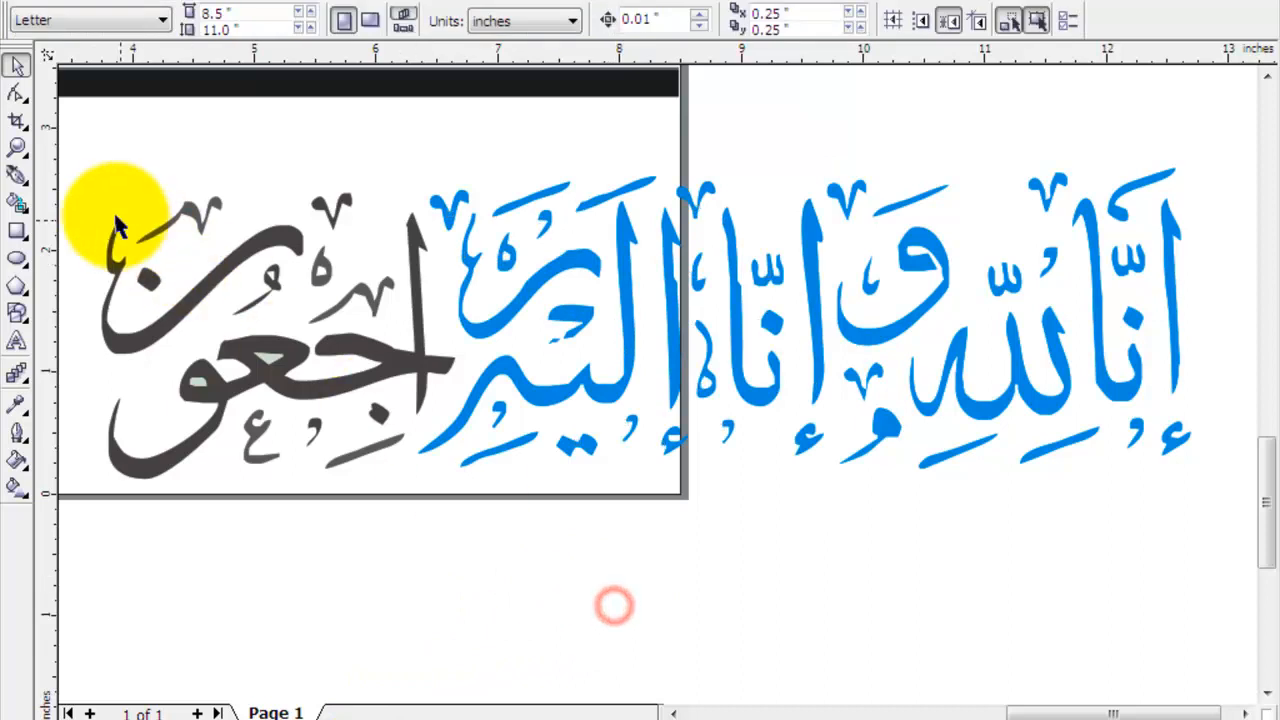
Step: Weld the traced pieces of راجعون into one shape and fill it light blue
left_click_drag(75, 123, 489, 606)
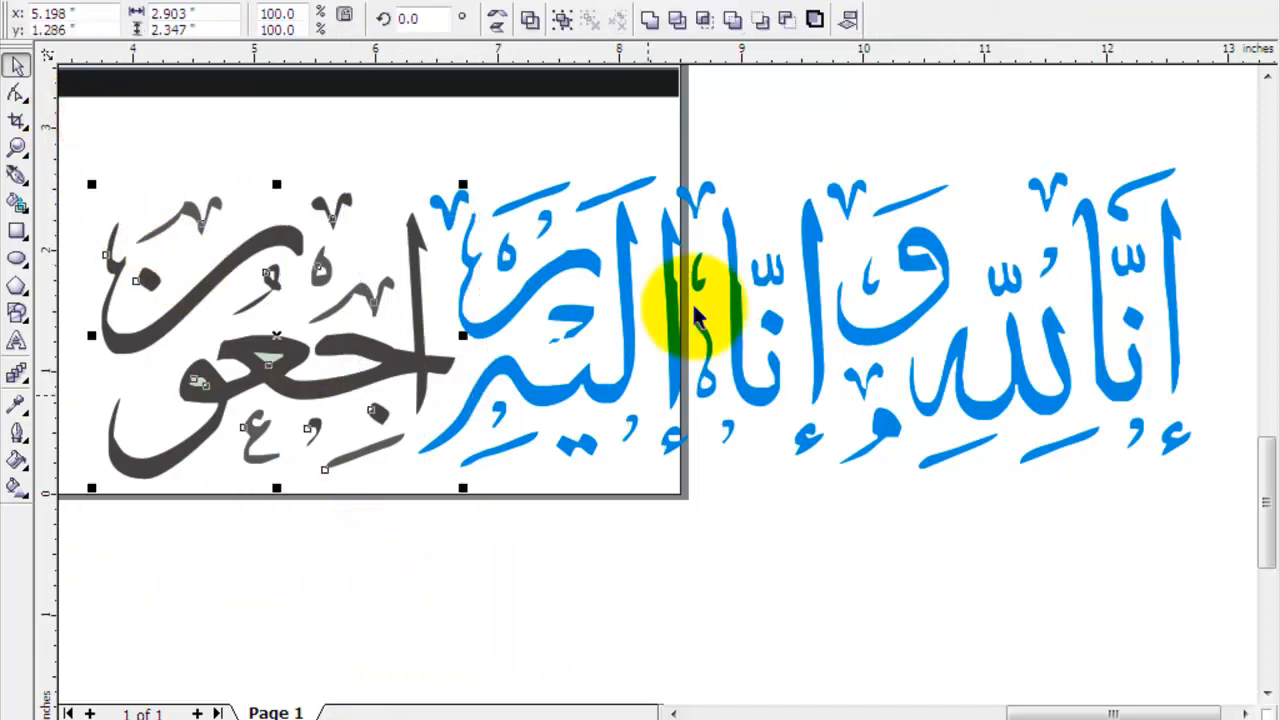
left_click(649, 22)
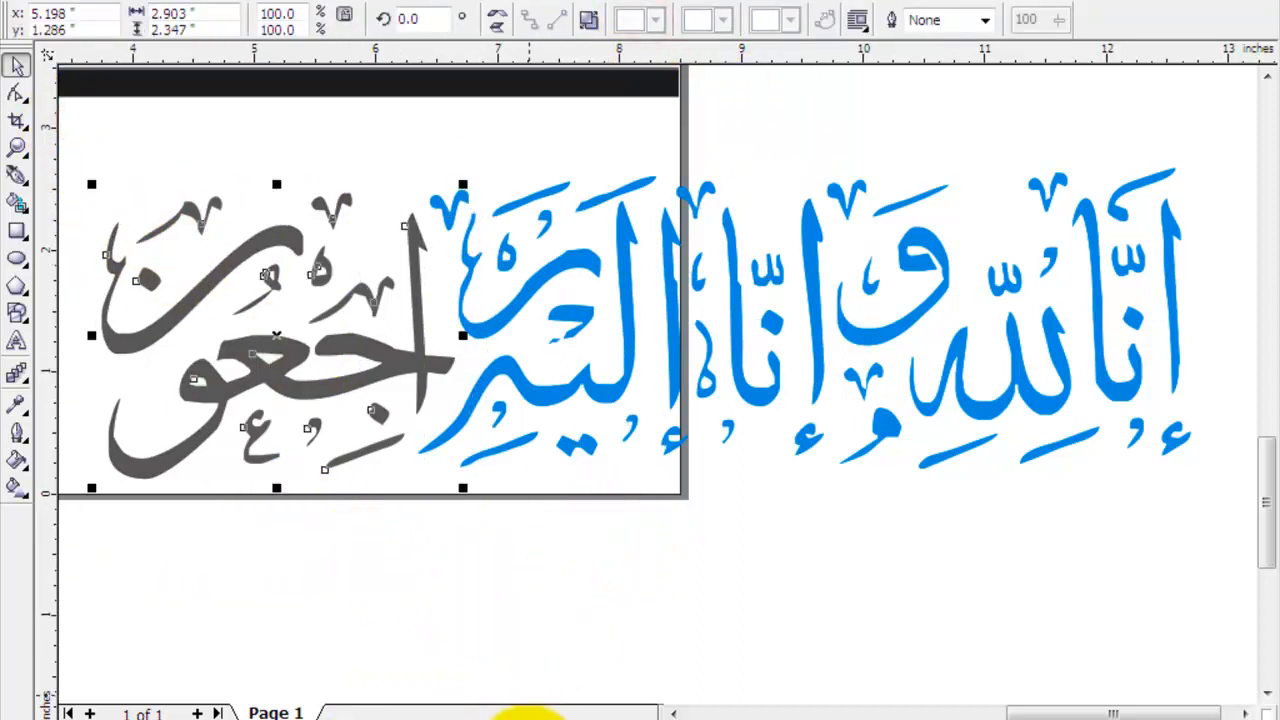
left_click(481, 555)
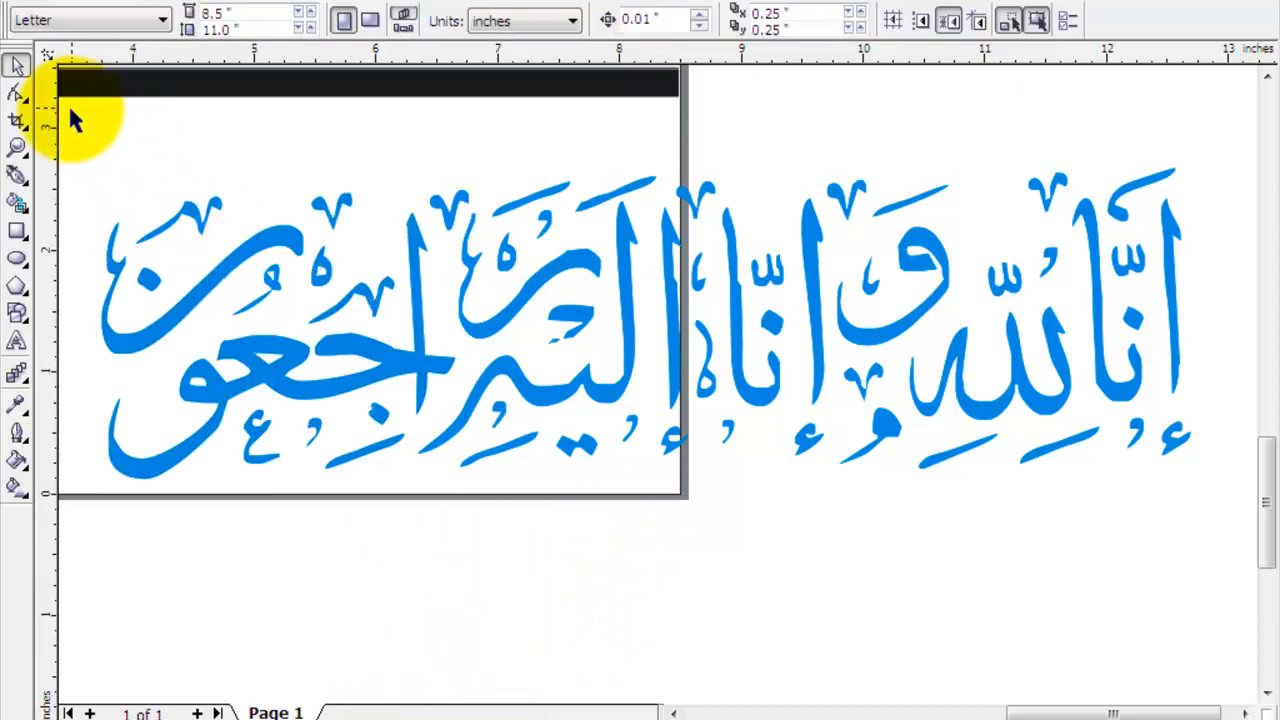
Step: Weld the three light blue calligraphy parts into a single shape and shift it about 0.37 inches to the left
left_click_drag(71, 110, 1226, 549)
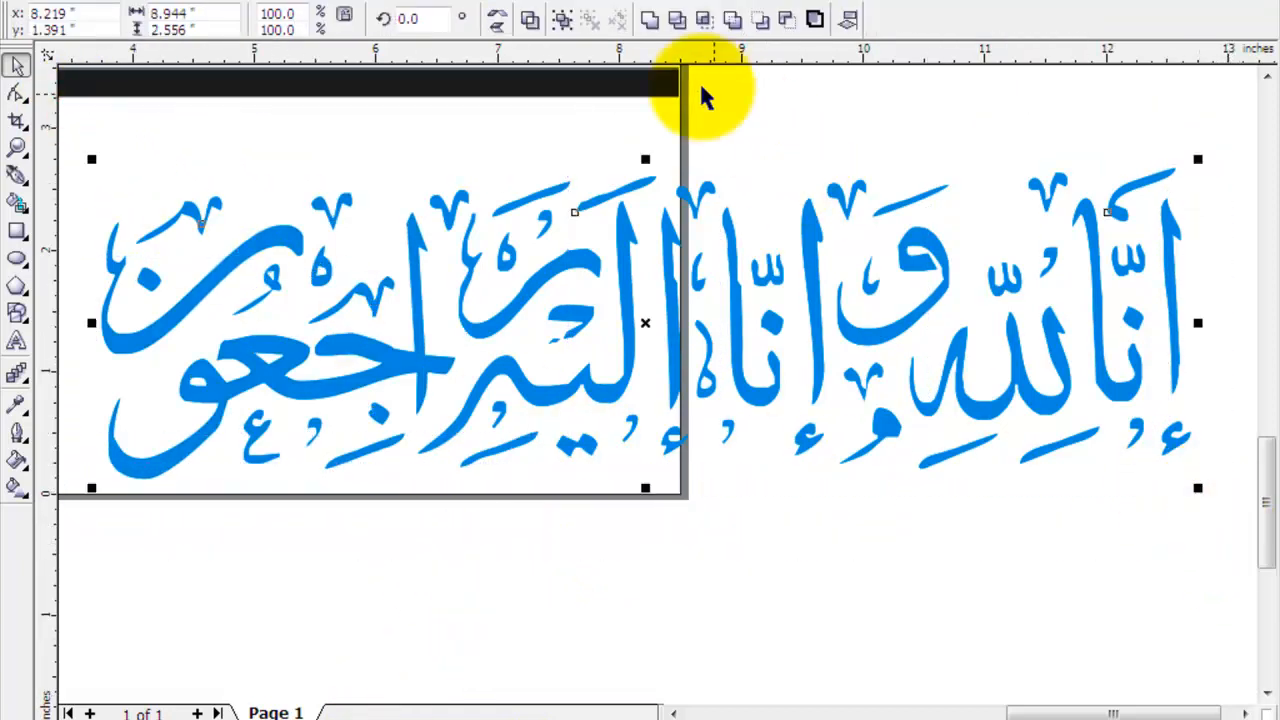
left_click(649, 20)
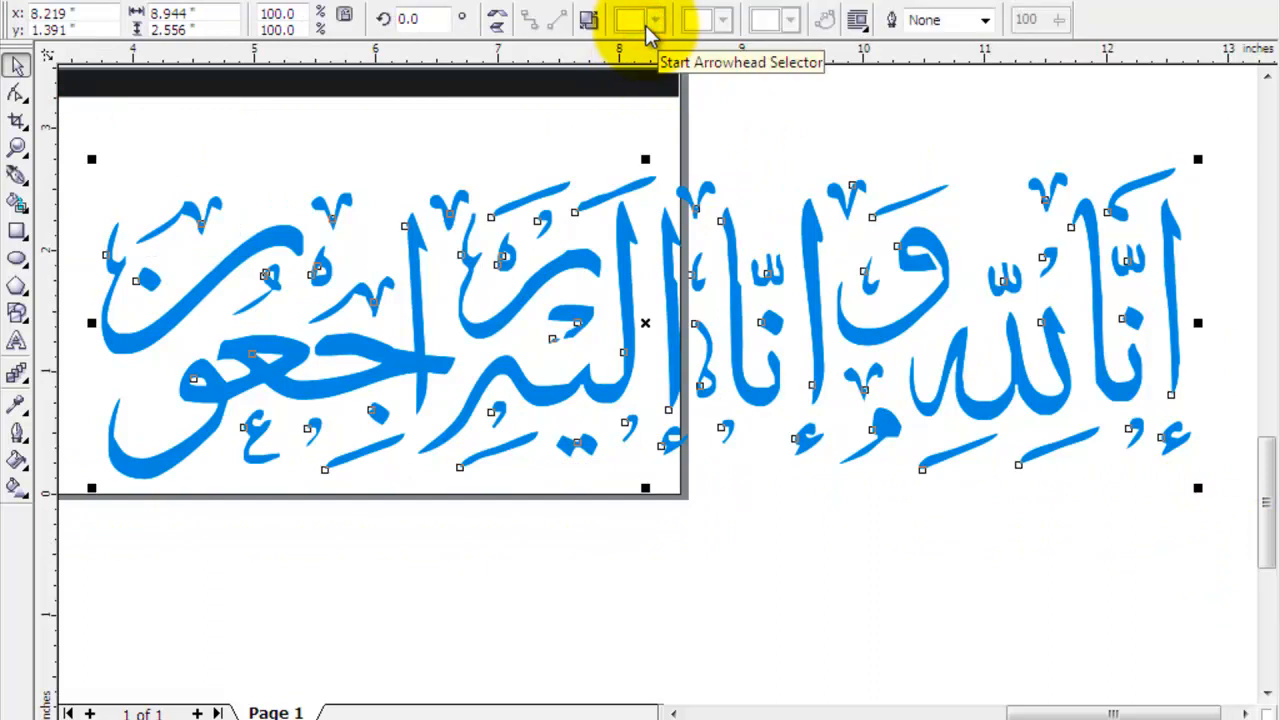
left_click(768, 529)
left_click(737, 345)
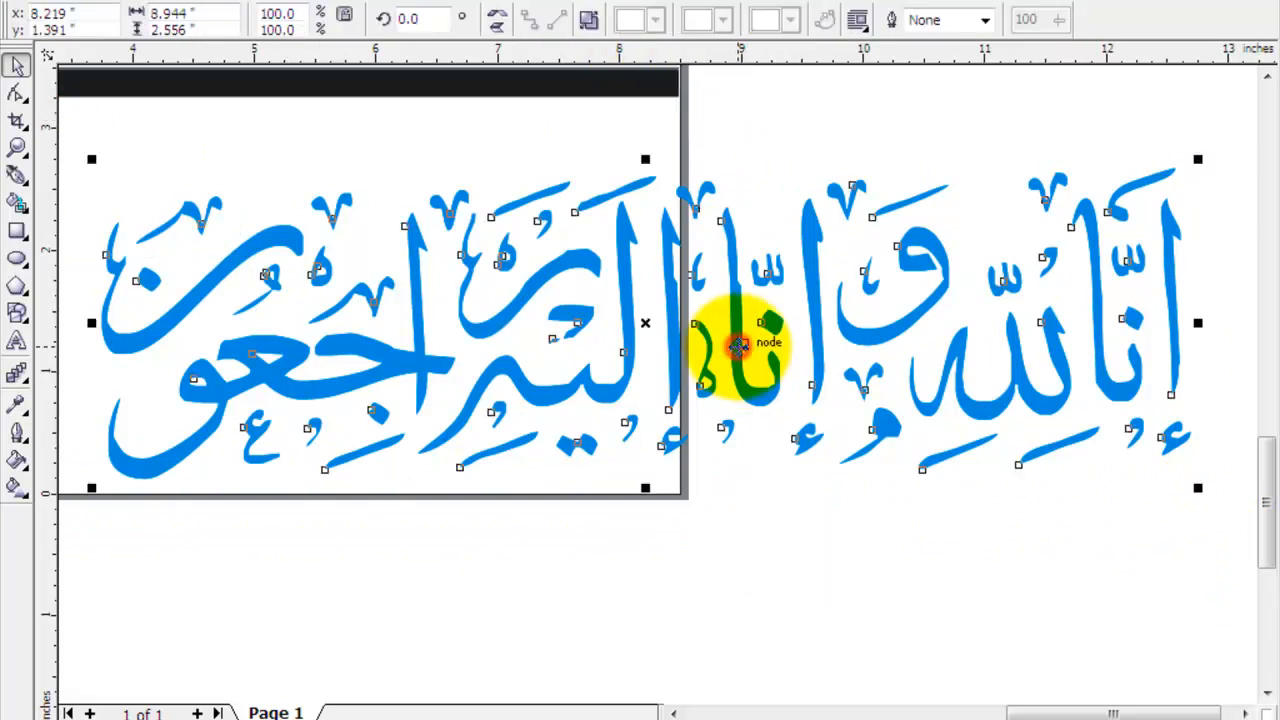
left_click_drag(738, 347, 700, 349)
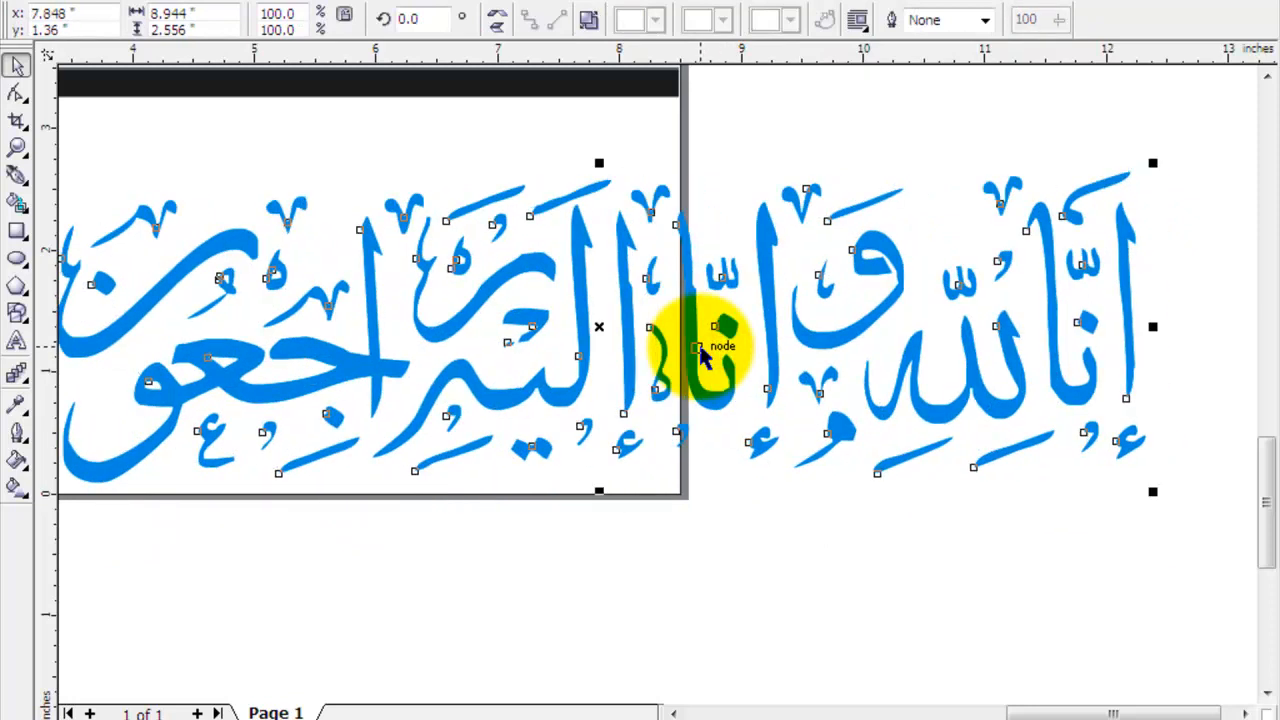
Step: Draw a rectangle about 7.36 by 3.47 inches over the calligraphy, with a radial fill from light blue centre to dark violet edges
left_click(17, 230)
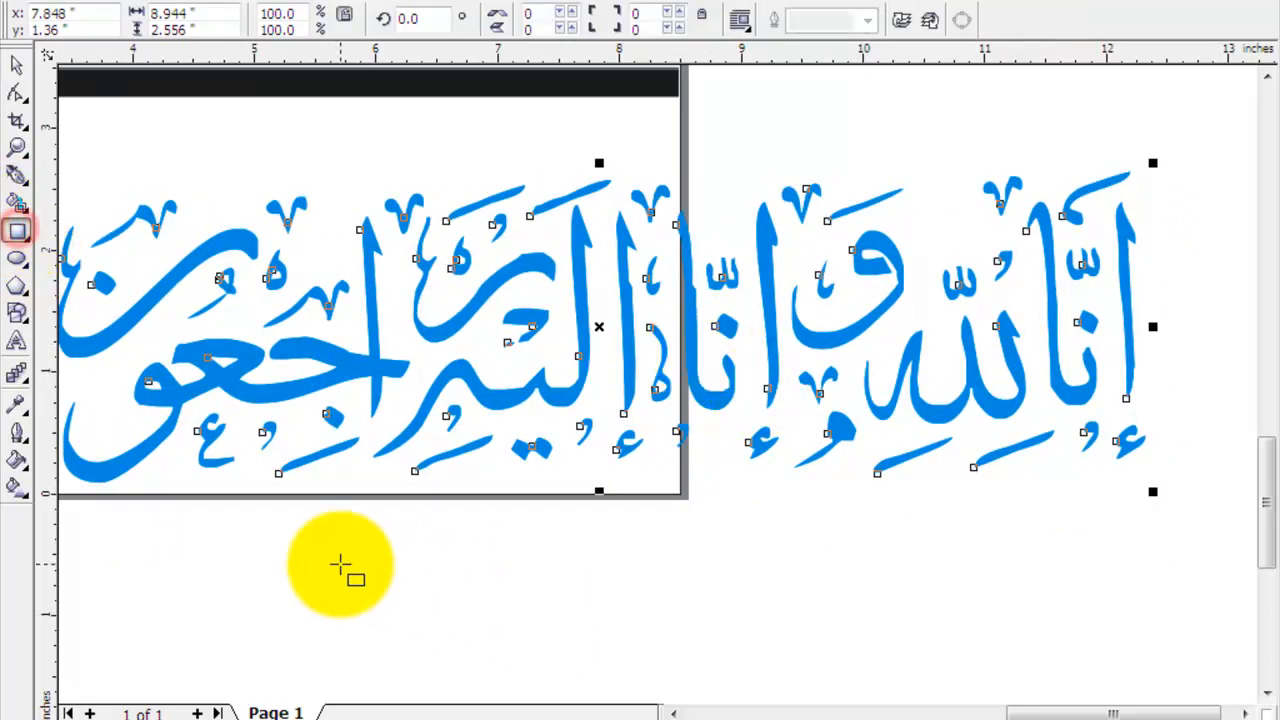
left_click_drag(87, 137, 983, 559)
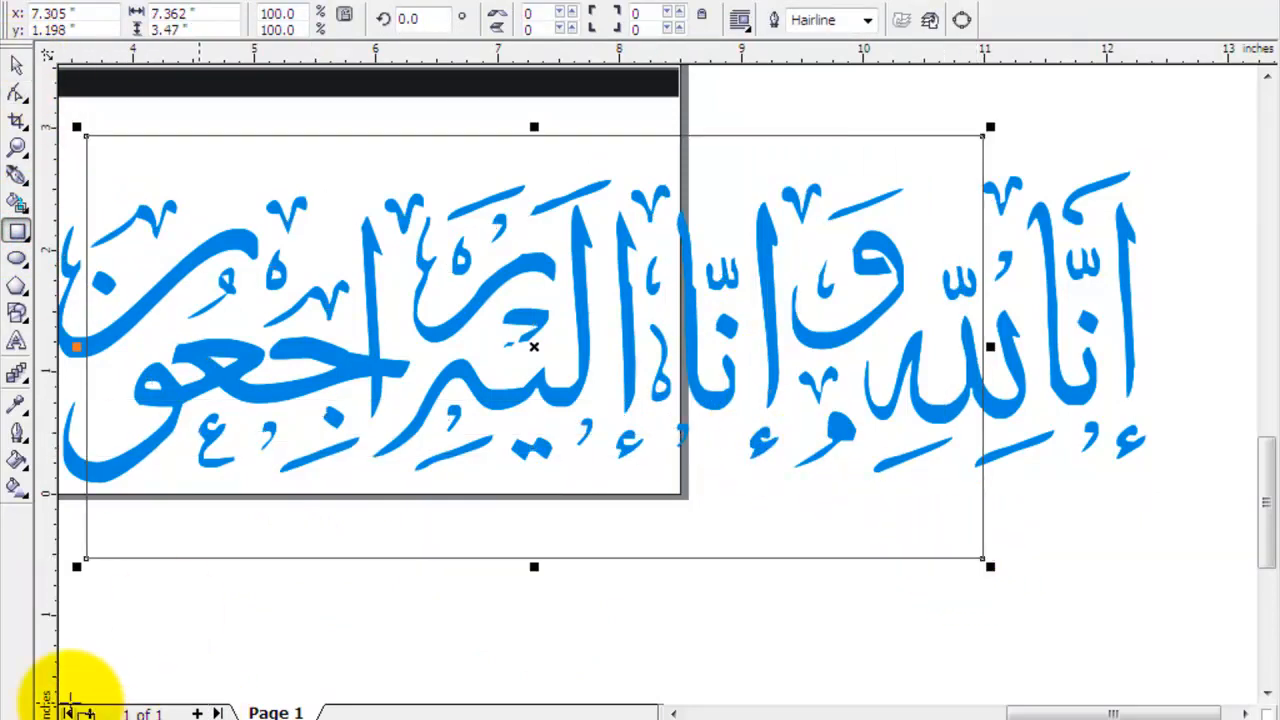
left_click(17, 488)
left_click_drag(86, 323, 970, 326)
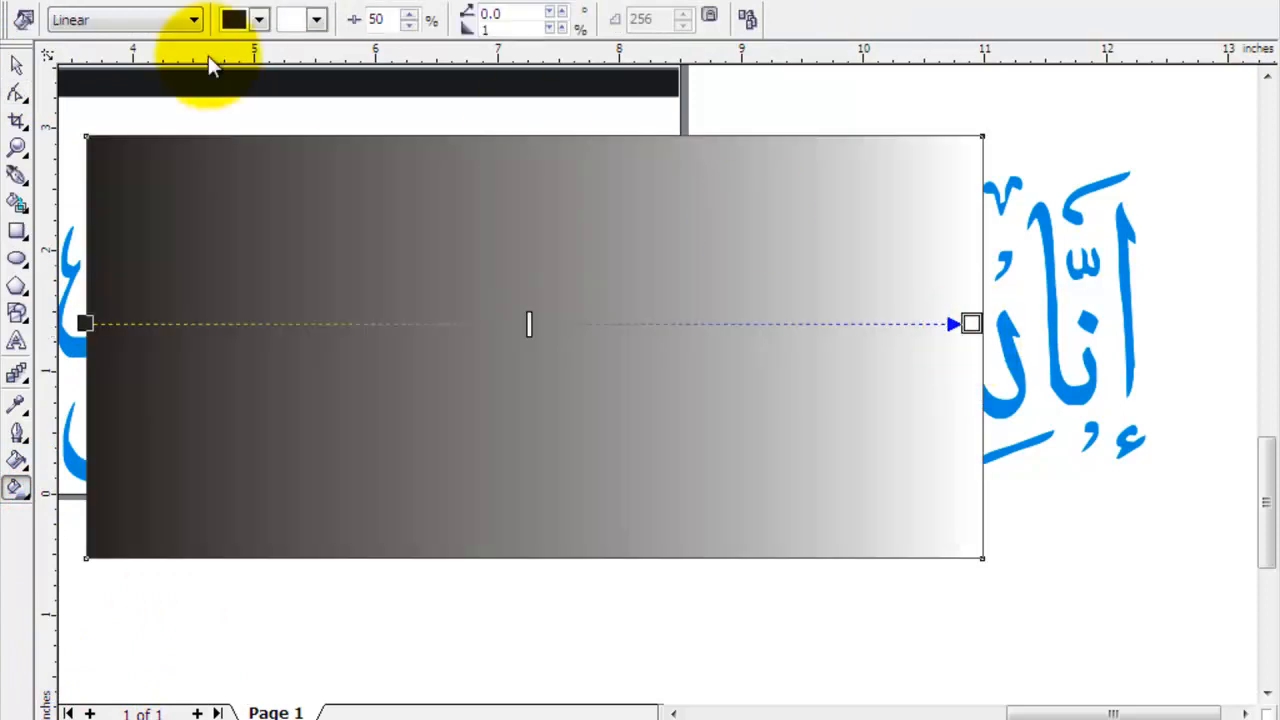
left_click(135, 22)
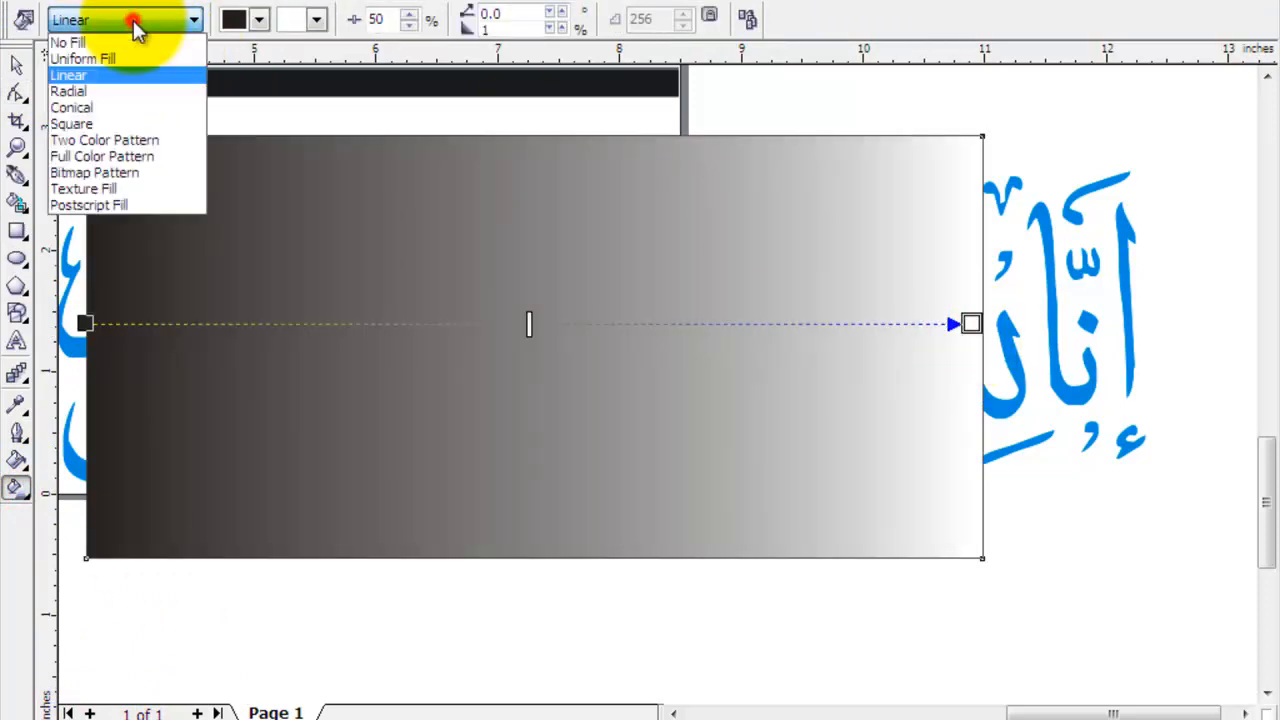
left_click(68, 91)
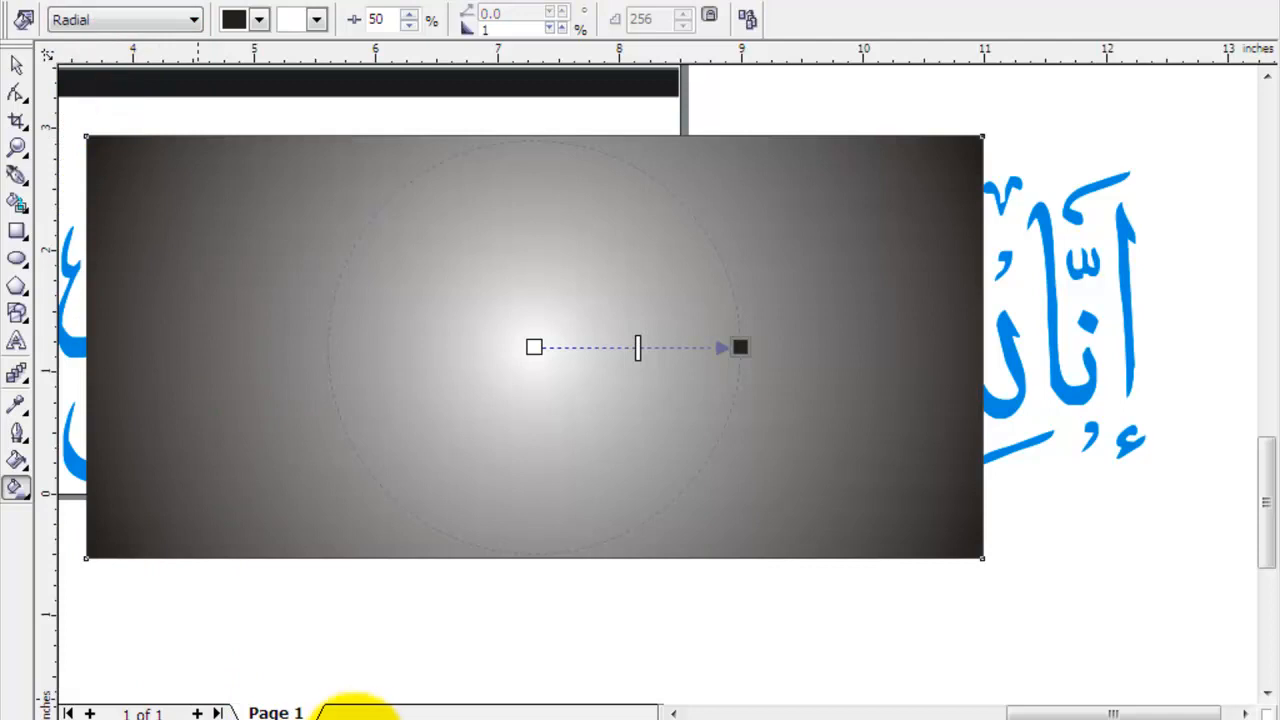
left_click_drag(360, 712, 739, 347)
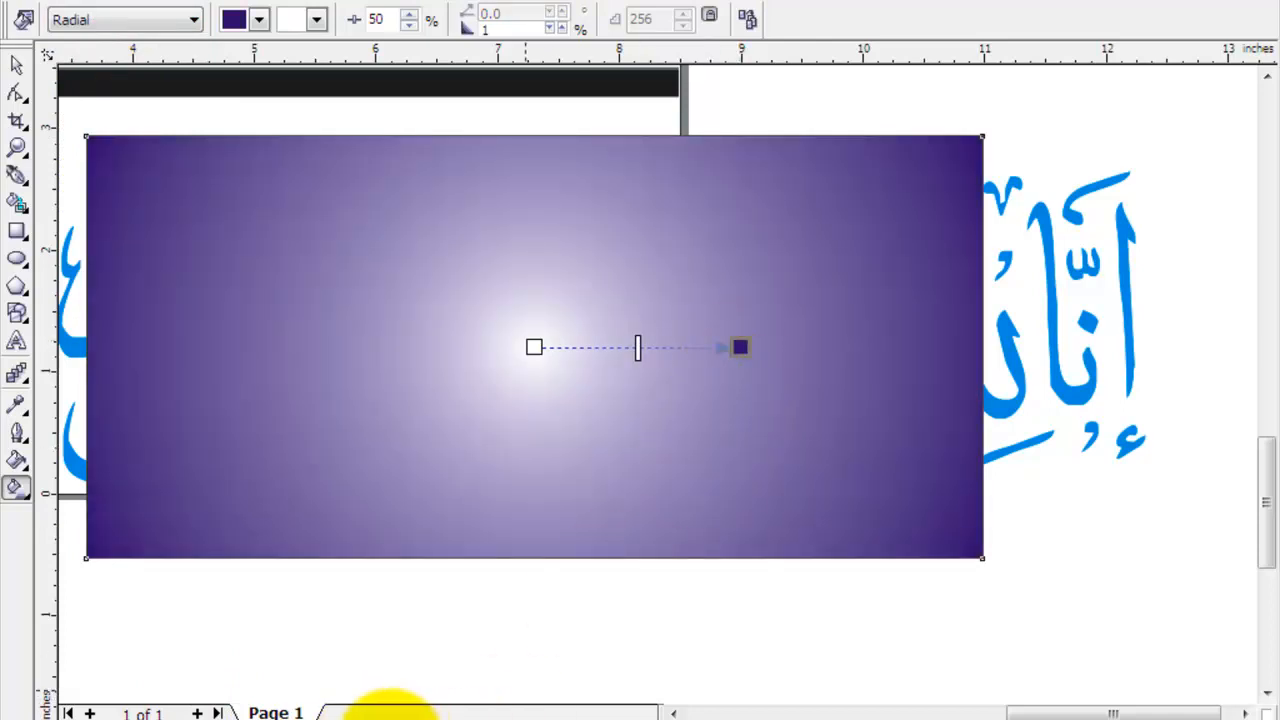
left_click_drag(390, 712, 537, 347)
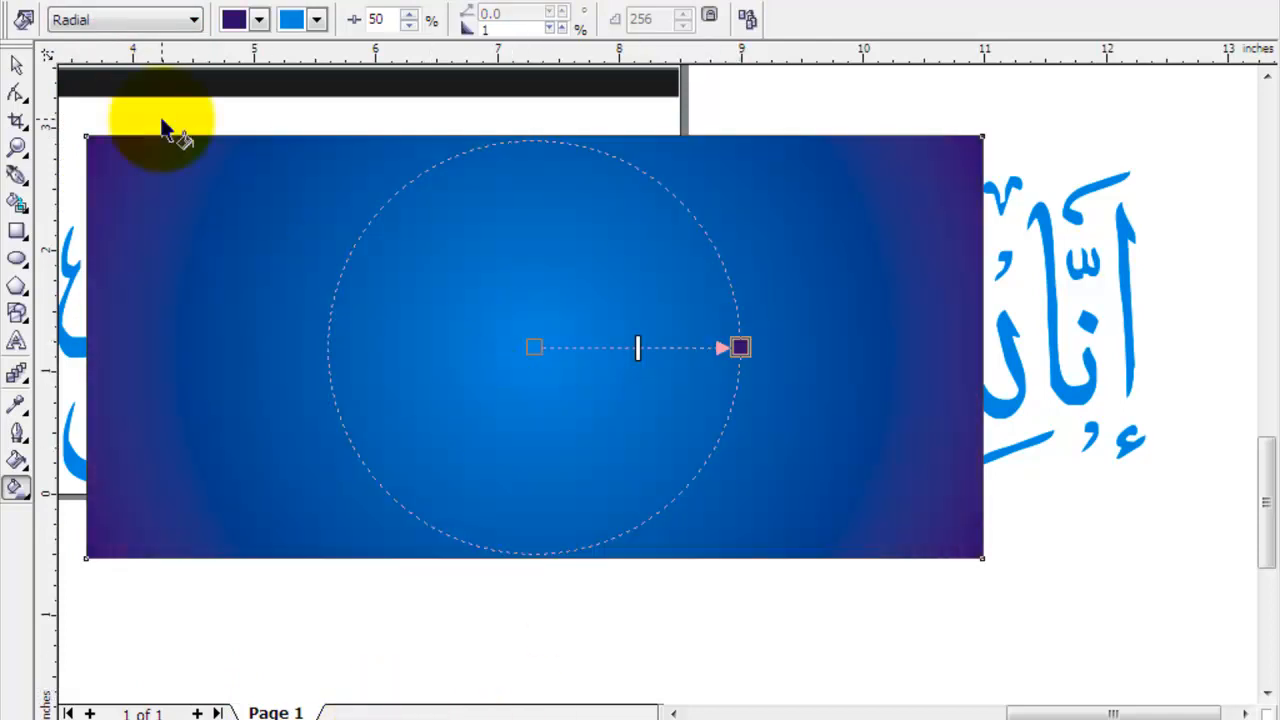
Step: Bring the calligraphy in front of the gradient rectangle, shrink it to about 73.4% and place it inside the rectangle
left_click(16, 64)
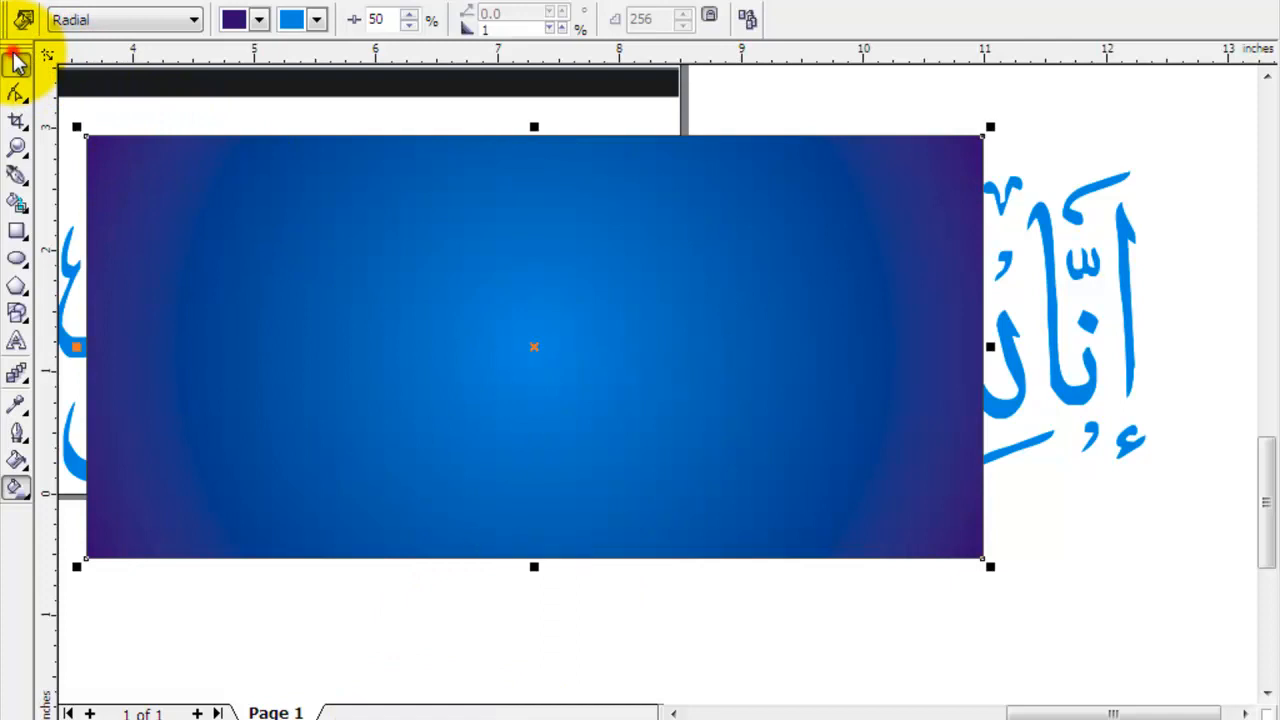
left_click(1055, 362)
key("shift+Page_Up")
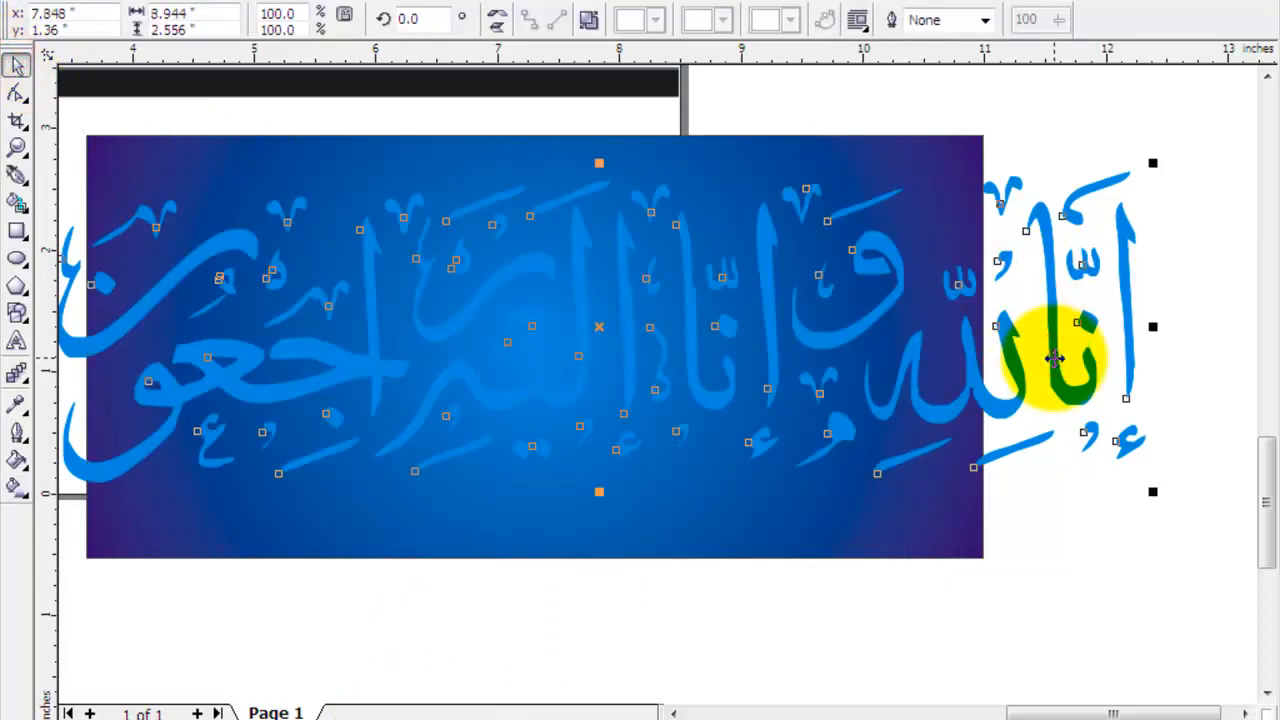
left_click_drag(1153, 163, 1000, 222)
left_click_drag(595, 330, 530, 320)
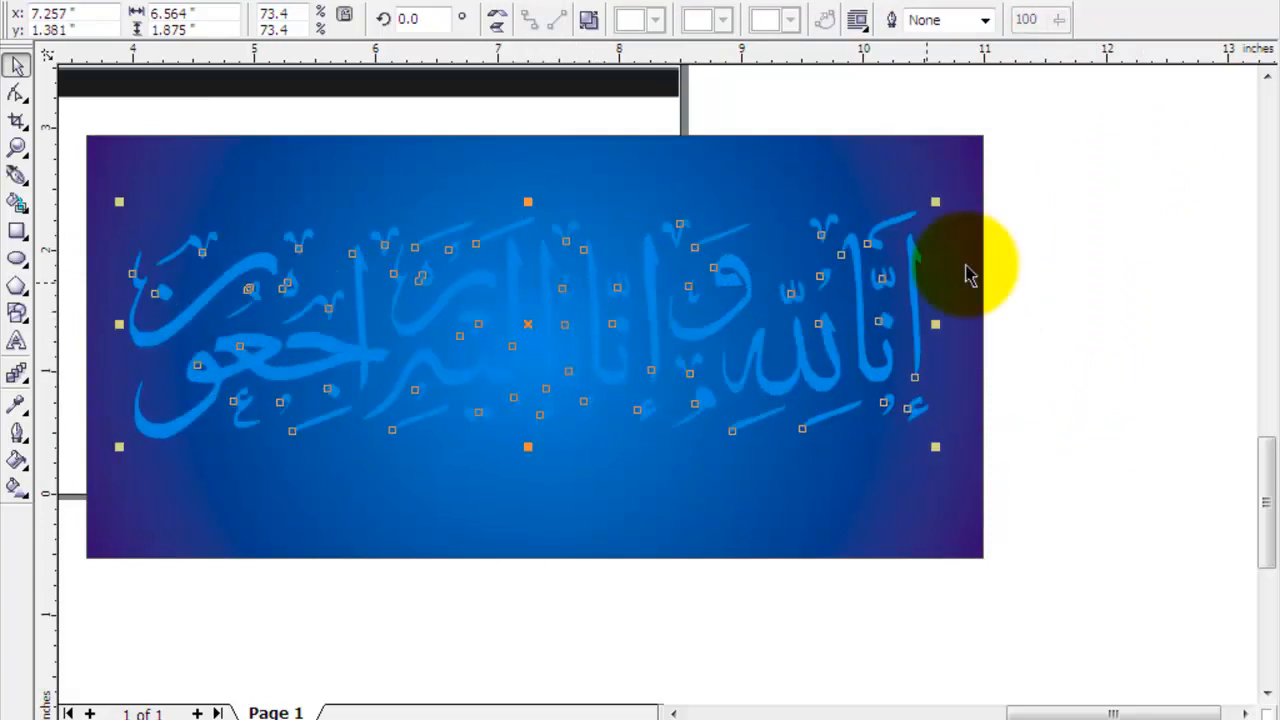
Step: Fill the calligraphy white and enlarge it to about 7.04 by 2.01 inches across the rectangle
left_click_drag(931, 203, 955, 188)
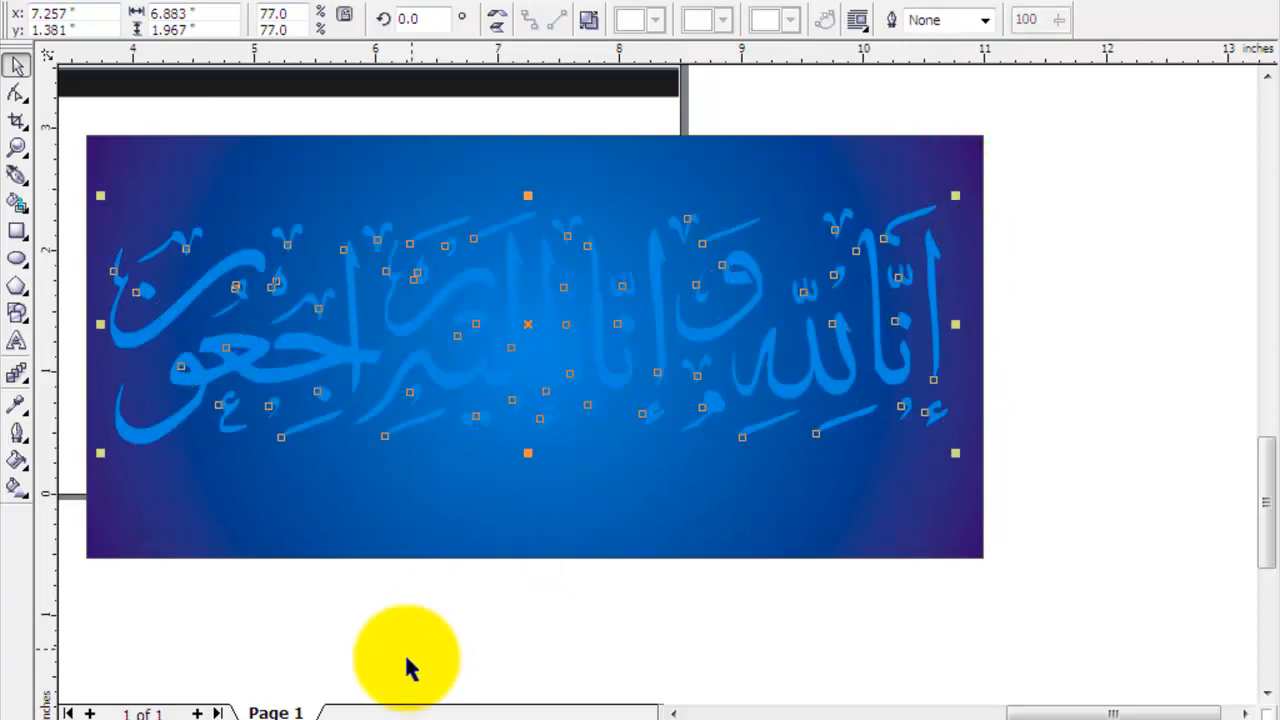
left_click(1120, 472)
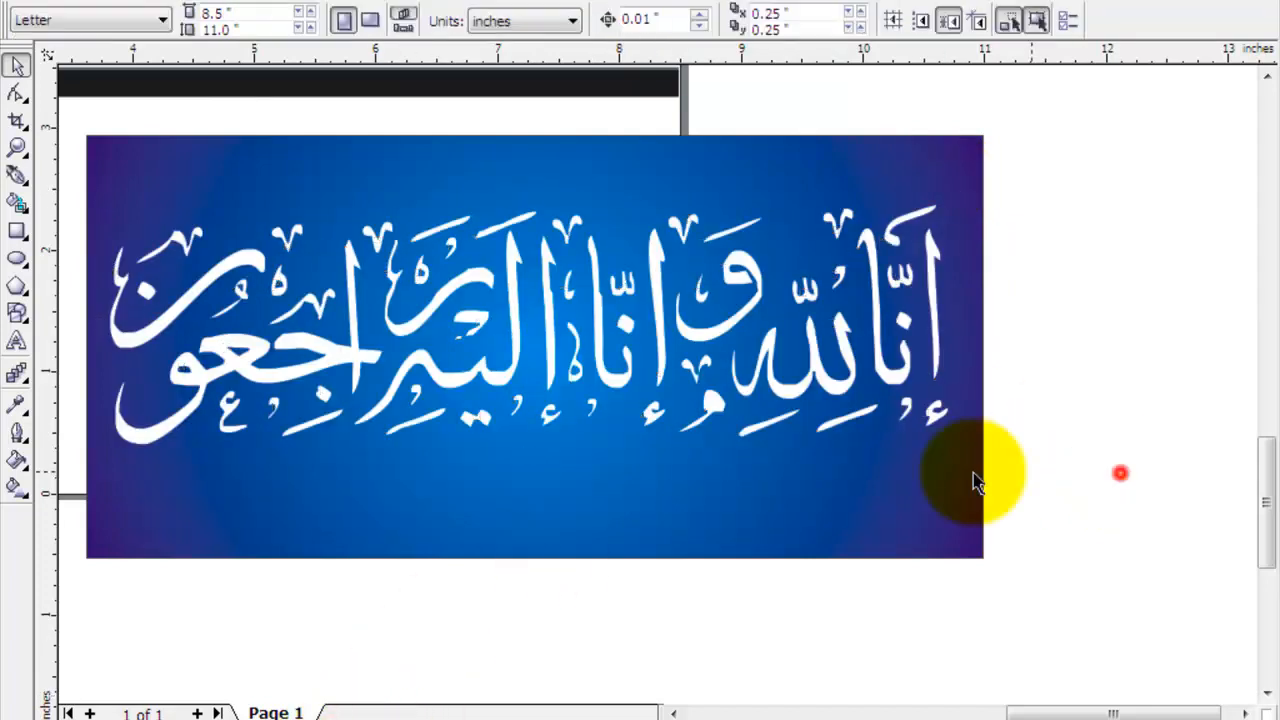
left_click(785, 388)
left_click_drag(957, 452, 978, 482)
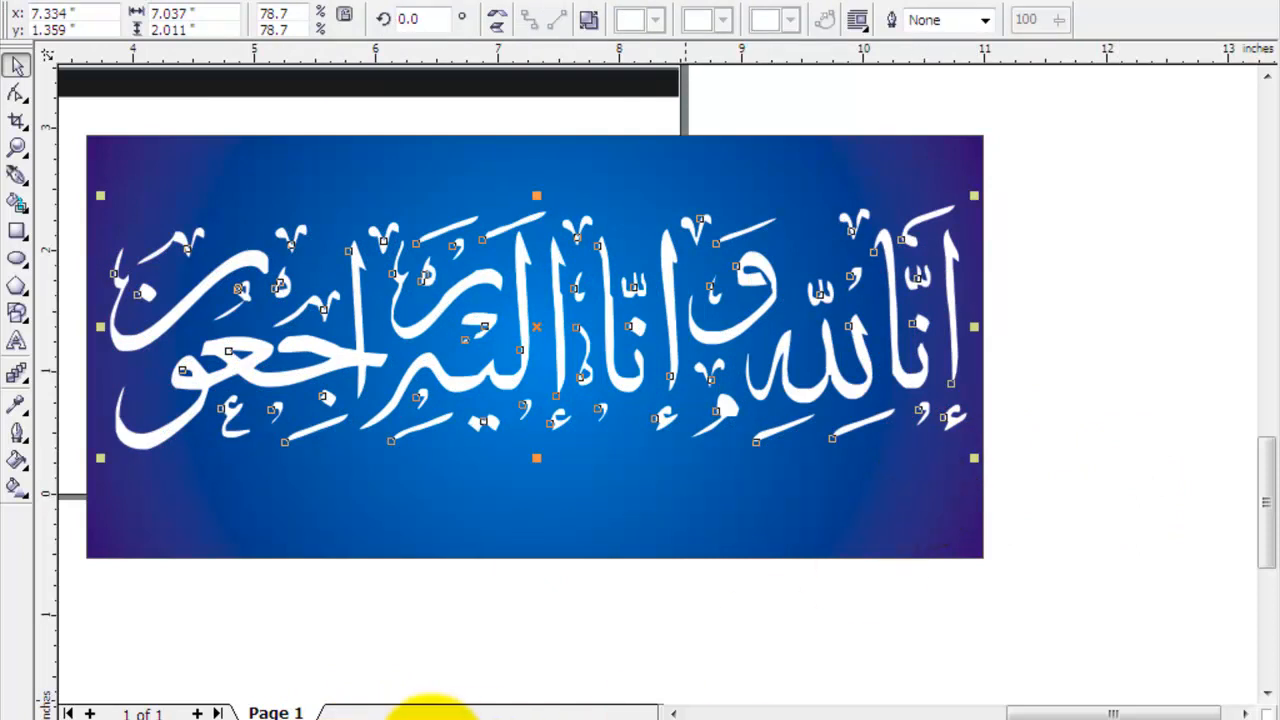
Step: Fill the calligraphy yellow and add a 2 pt outline with rounded corners and caps, placed behind the fill and scaling with the image
left_click(421, 715)
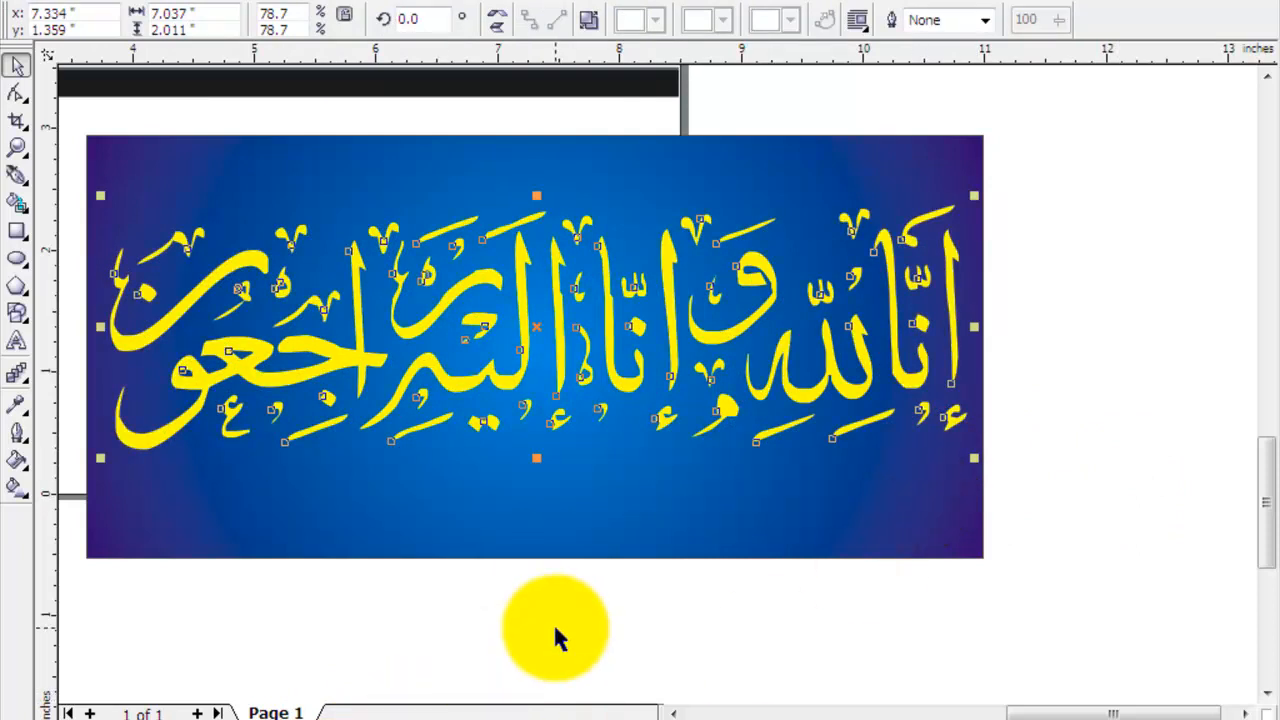
key("F12")
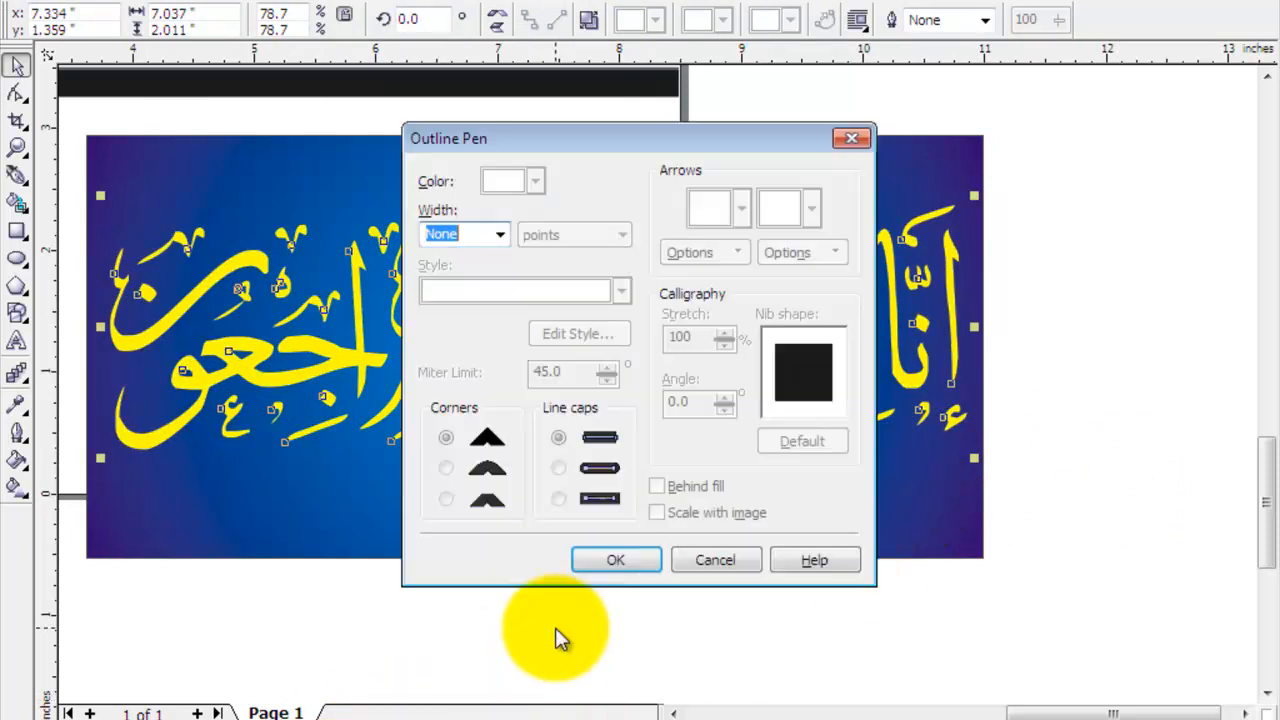
left_click(499, 234)
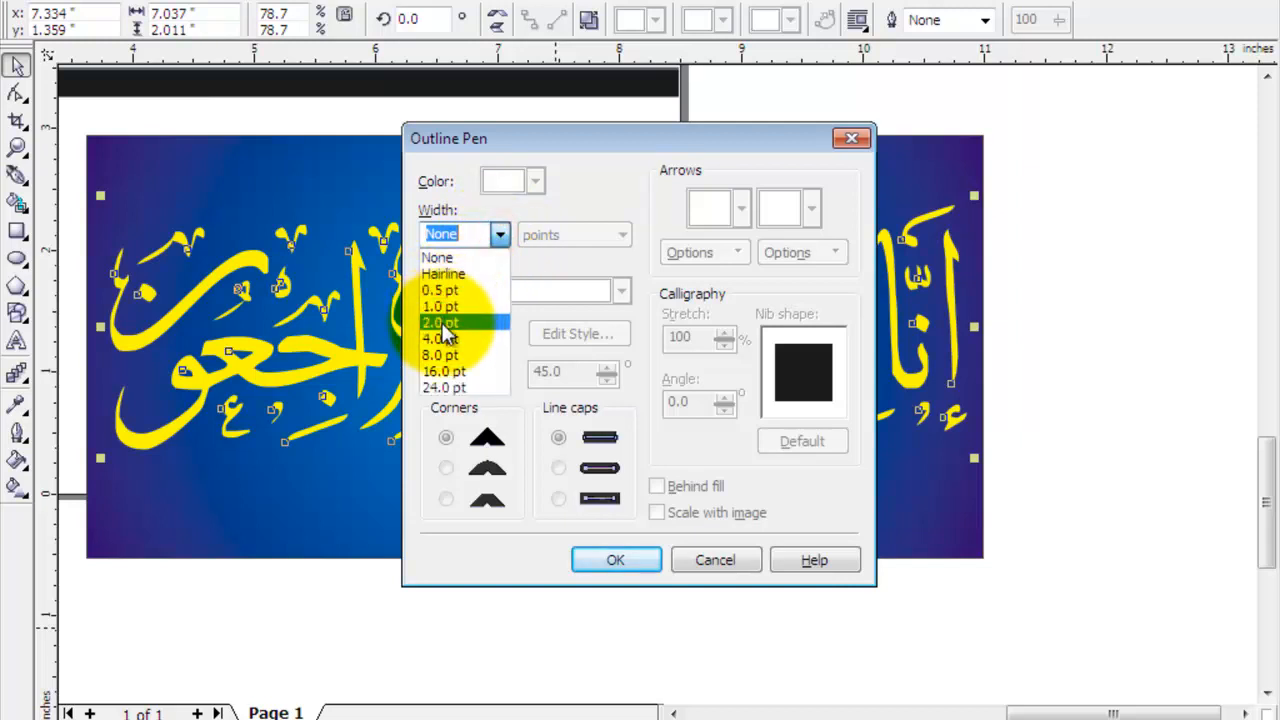
left_click(441, 323)
left_click(558, 467)
left_click(446, 468)
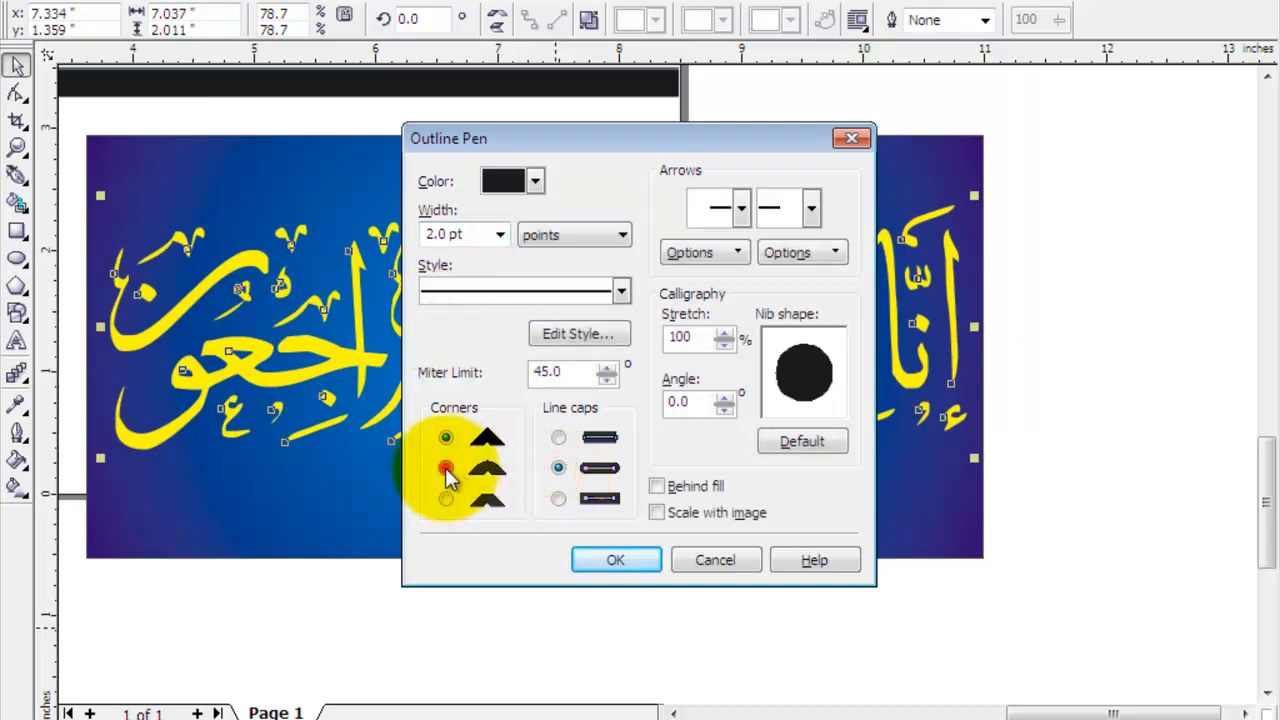
left_click(690, 487)
left_click(690, 513)
left_click(636, 560)
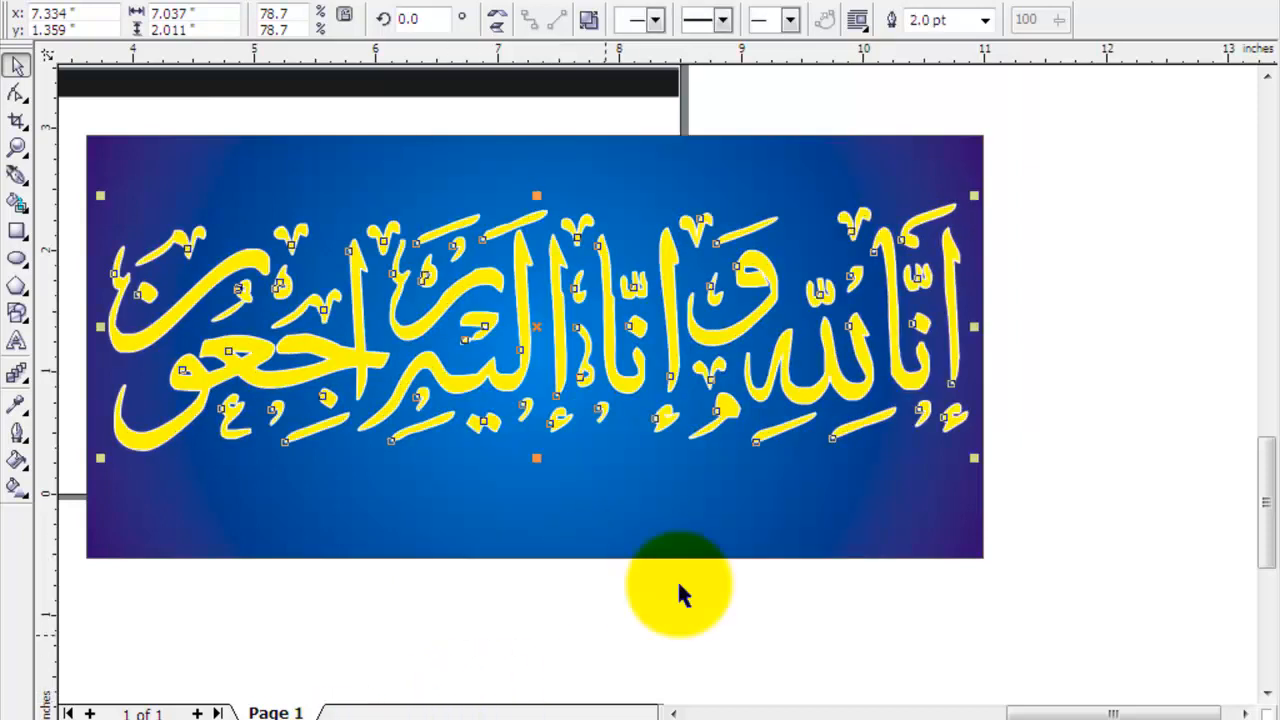
Step: Change the calligraphy's fill to orange-red and thicken its white outline to 4 pt
left_click(450, 708)
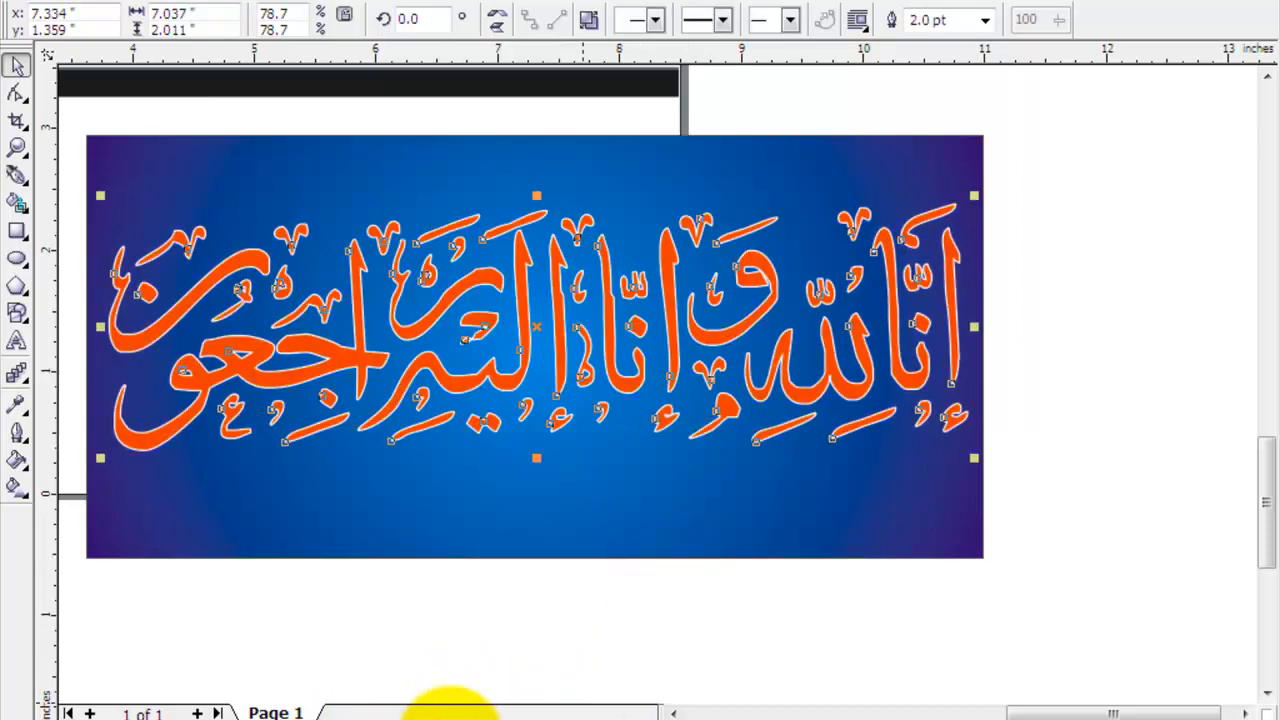
key("F12")
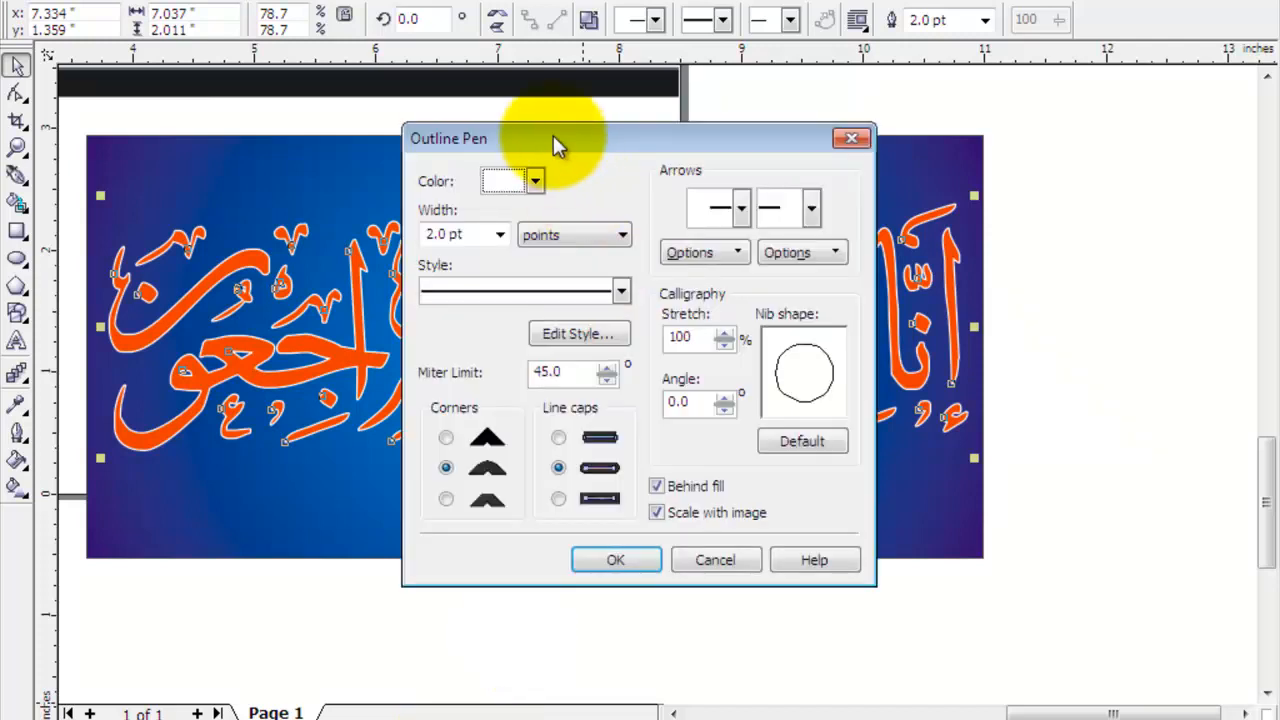
double_click(480, 233)
key("Return")
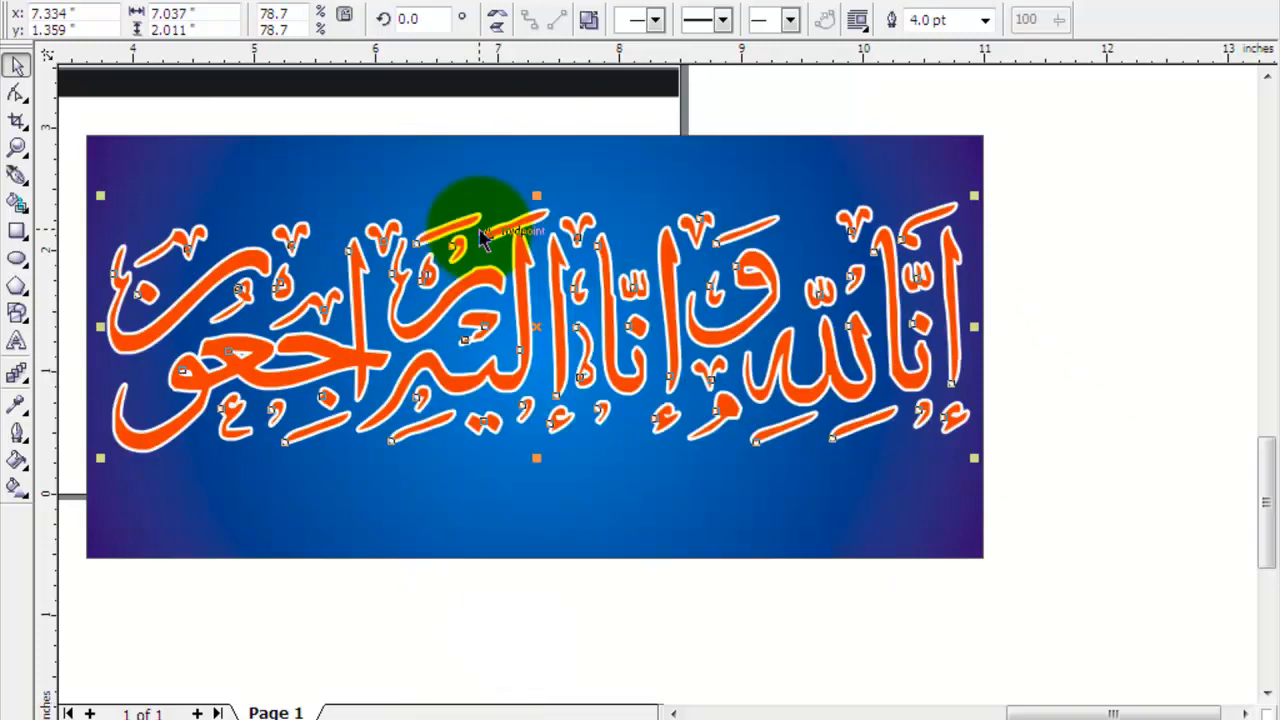
left_click(697, 625)
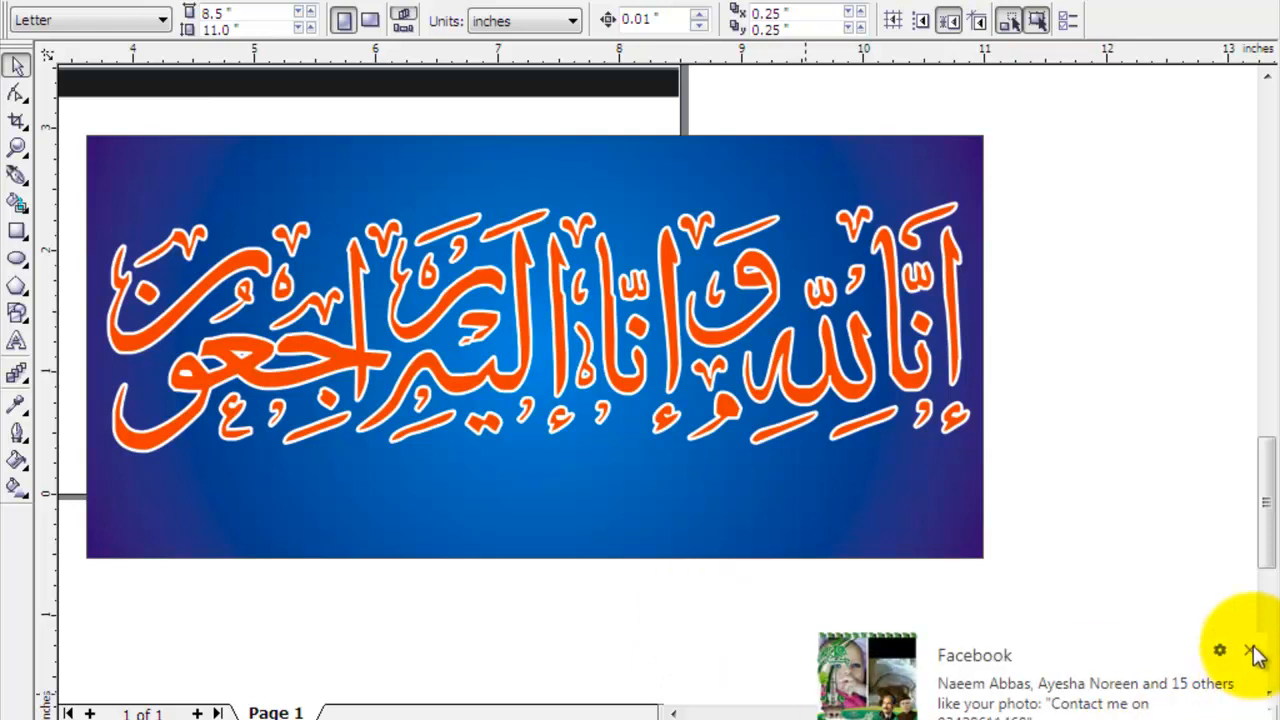
left_click(1249, 651)
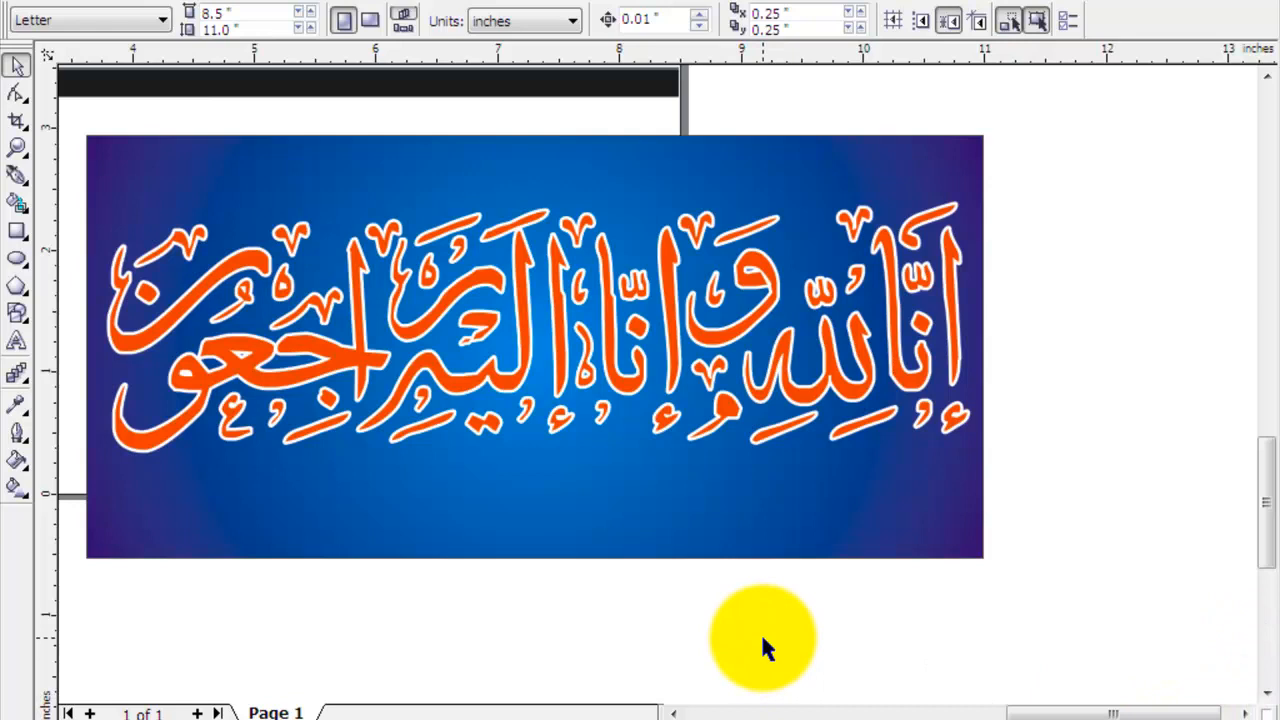